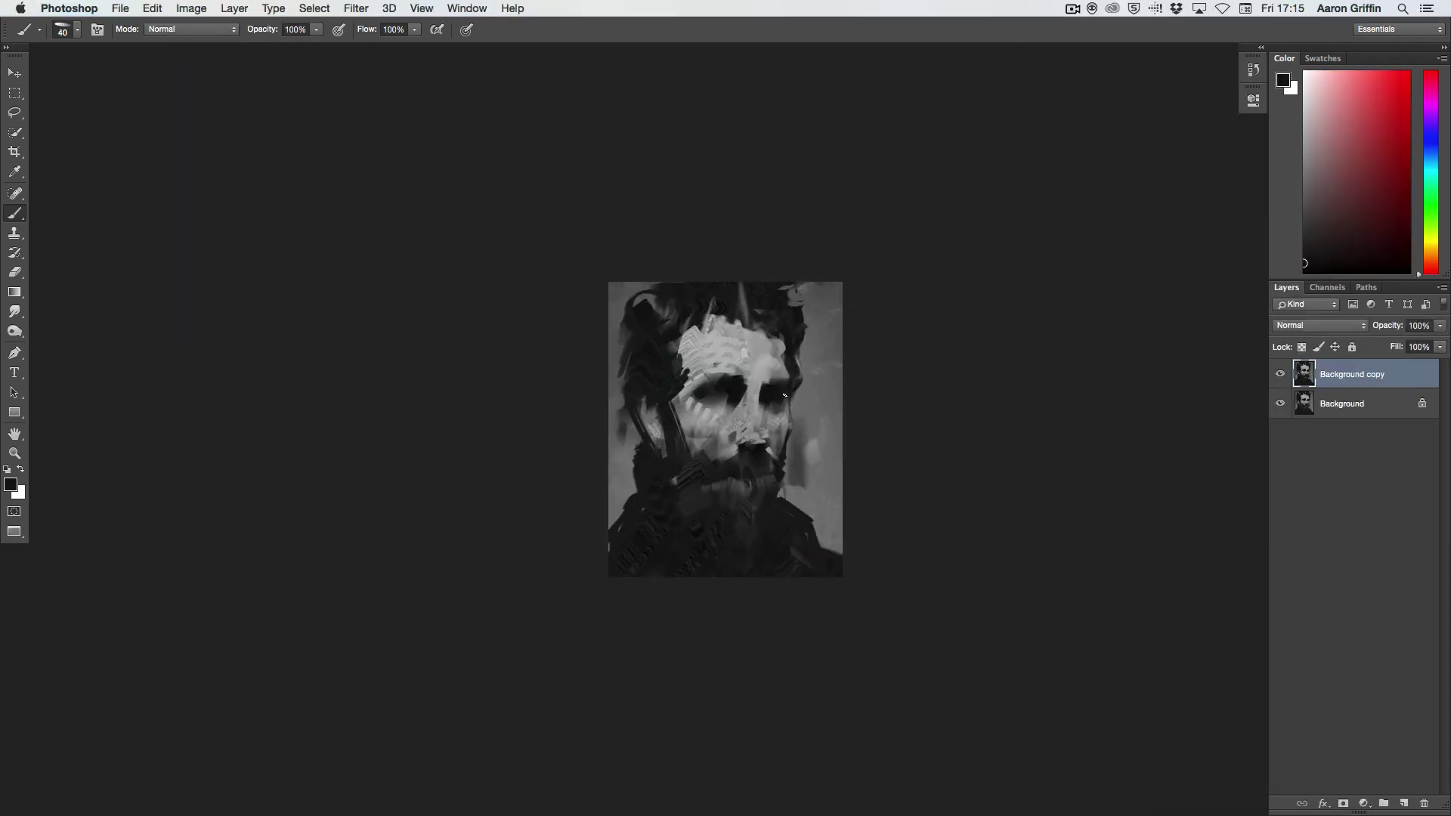
# Step: Paint light grey tones onto the forehead with a 150 px brush, then pick a darker grey
pyautogui.rightClick(768, 411)
pyautogui.doubleClick(837, 595)
pyautogui.moveTo(752, 399); pyautogui.dragTo(737, 359)
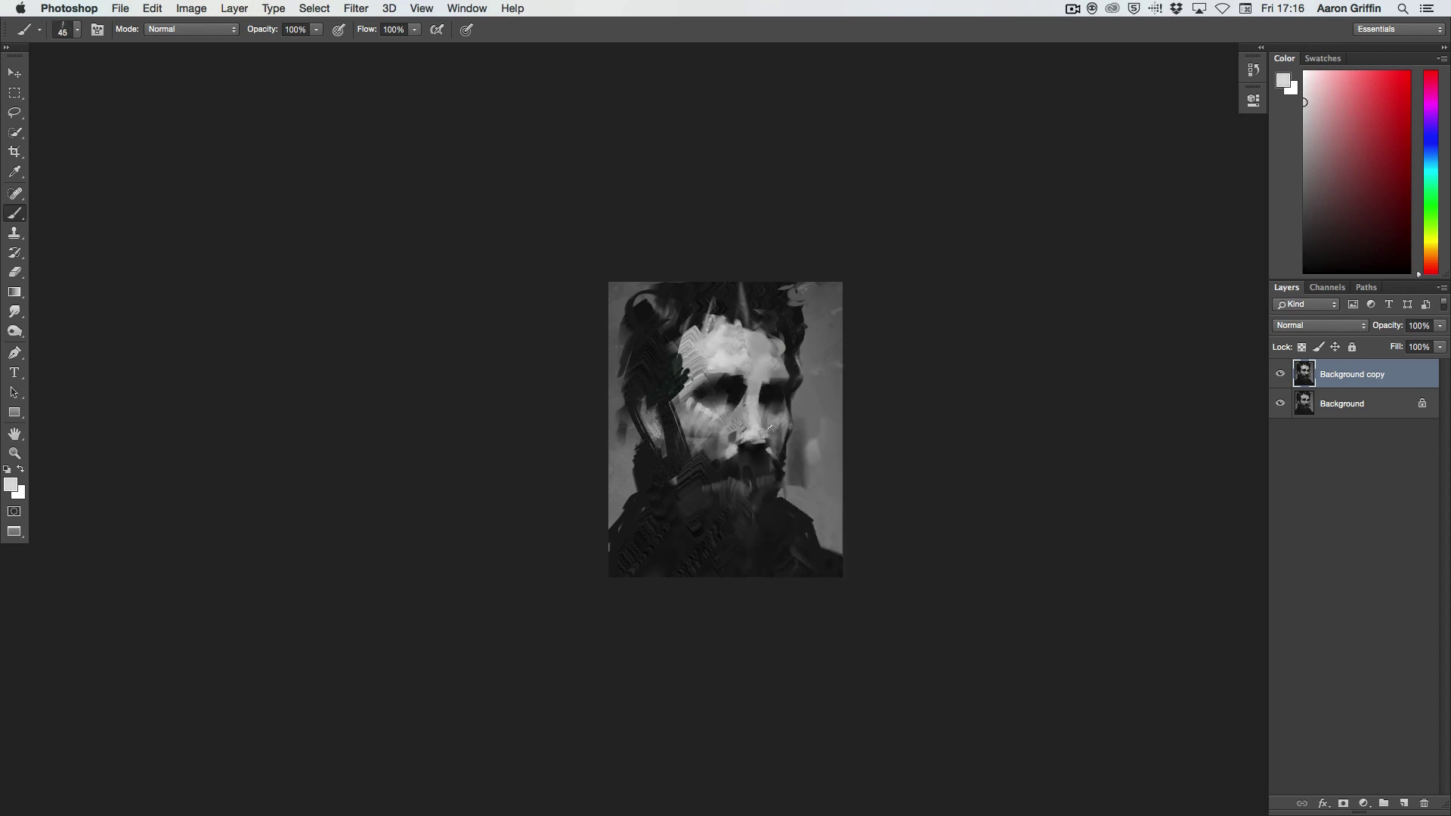
pyautogui.keyDown('alt'); pyautogui.click(770, 428); pyautogui.keyUp('alt')
pyautogui.hotkey('ctrl', '+')
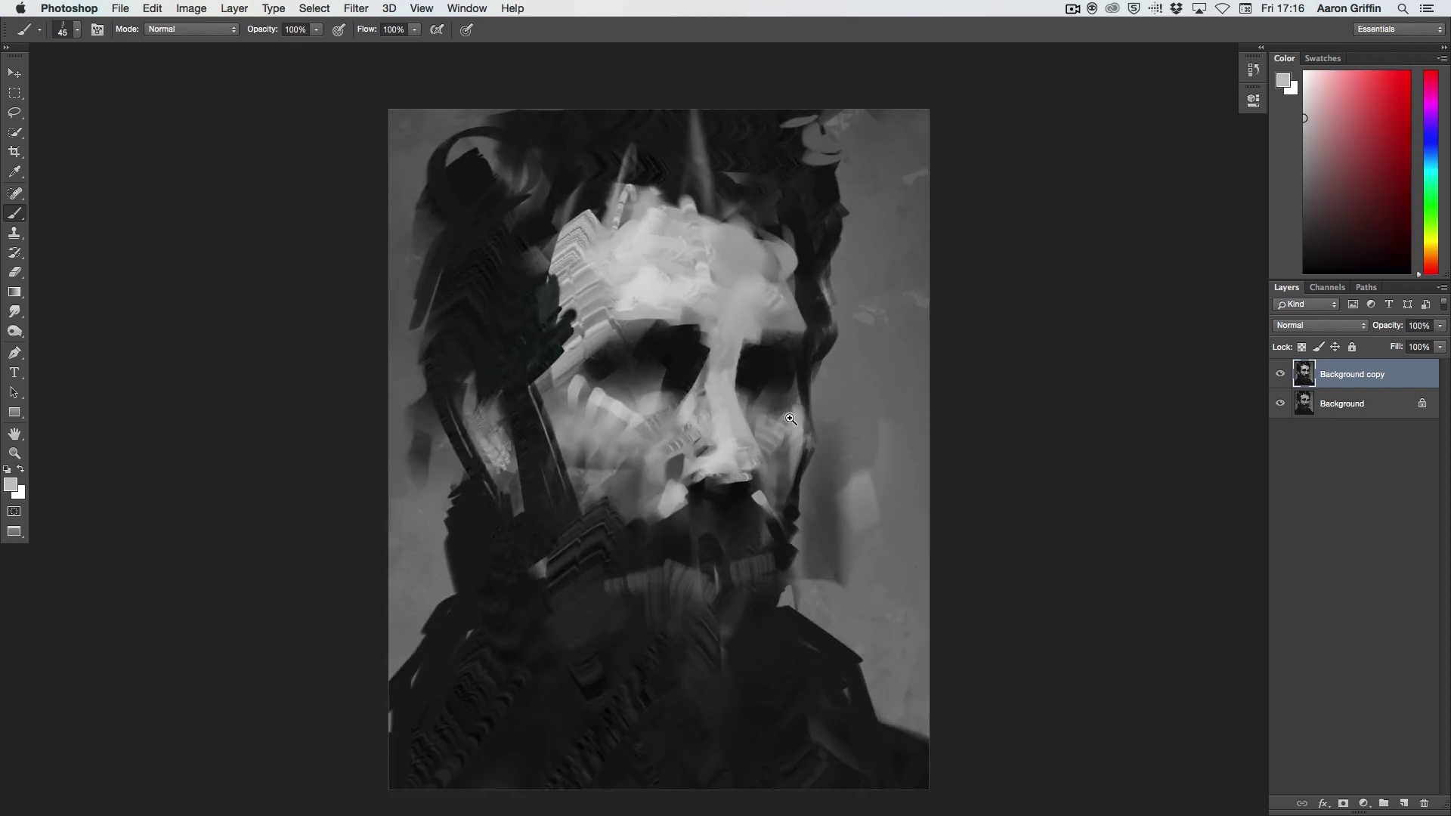
# Step: Switch to a textured brush tip and reduce its size
pyautogui.rightClick(727, 374)
pyautogui.press('Return')
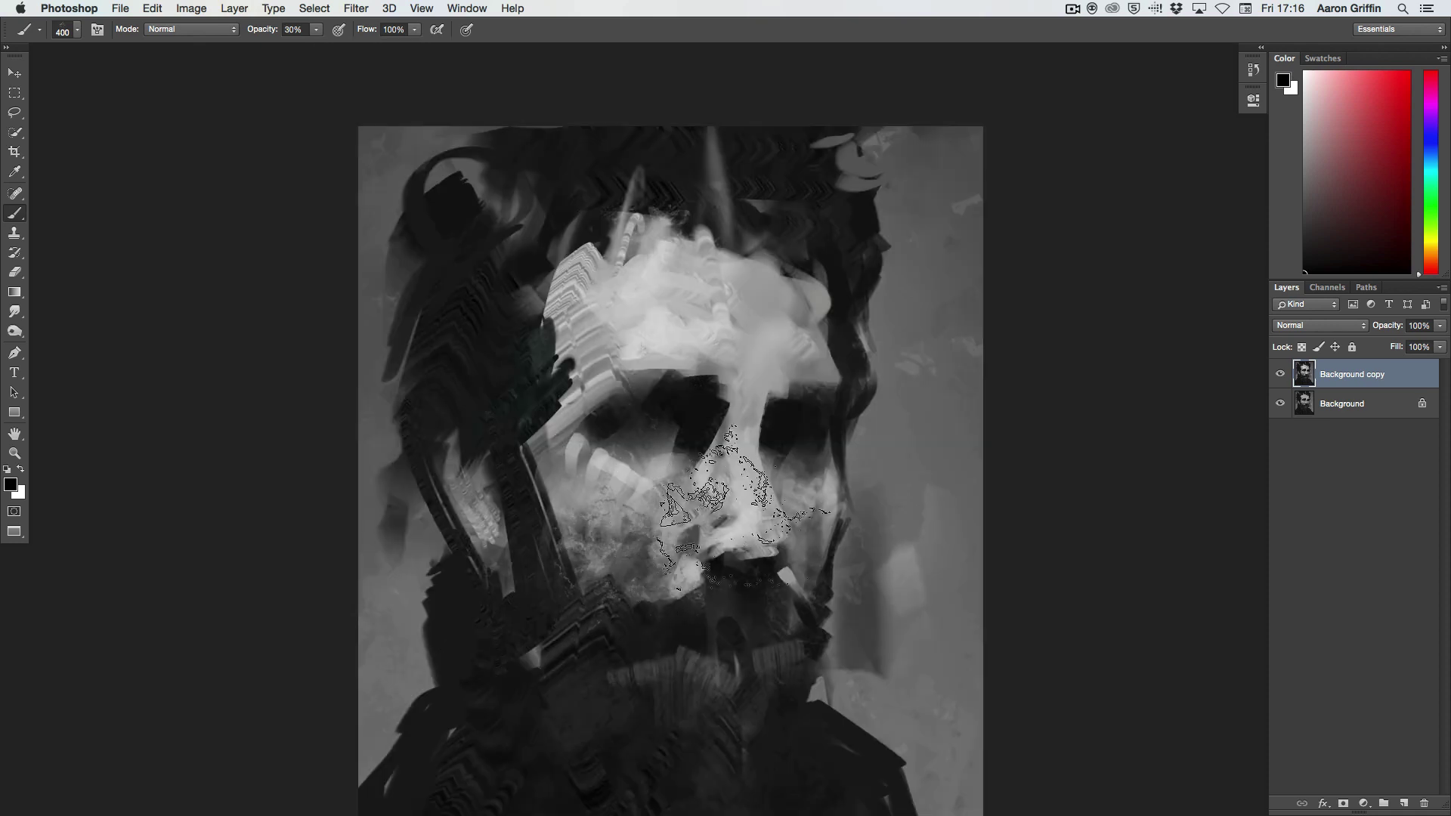
pyautogui.rightClick(642, 521)
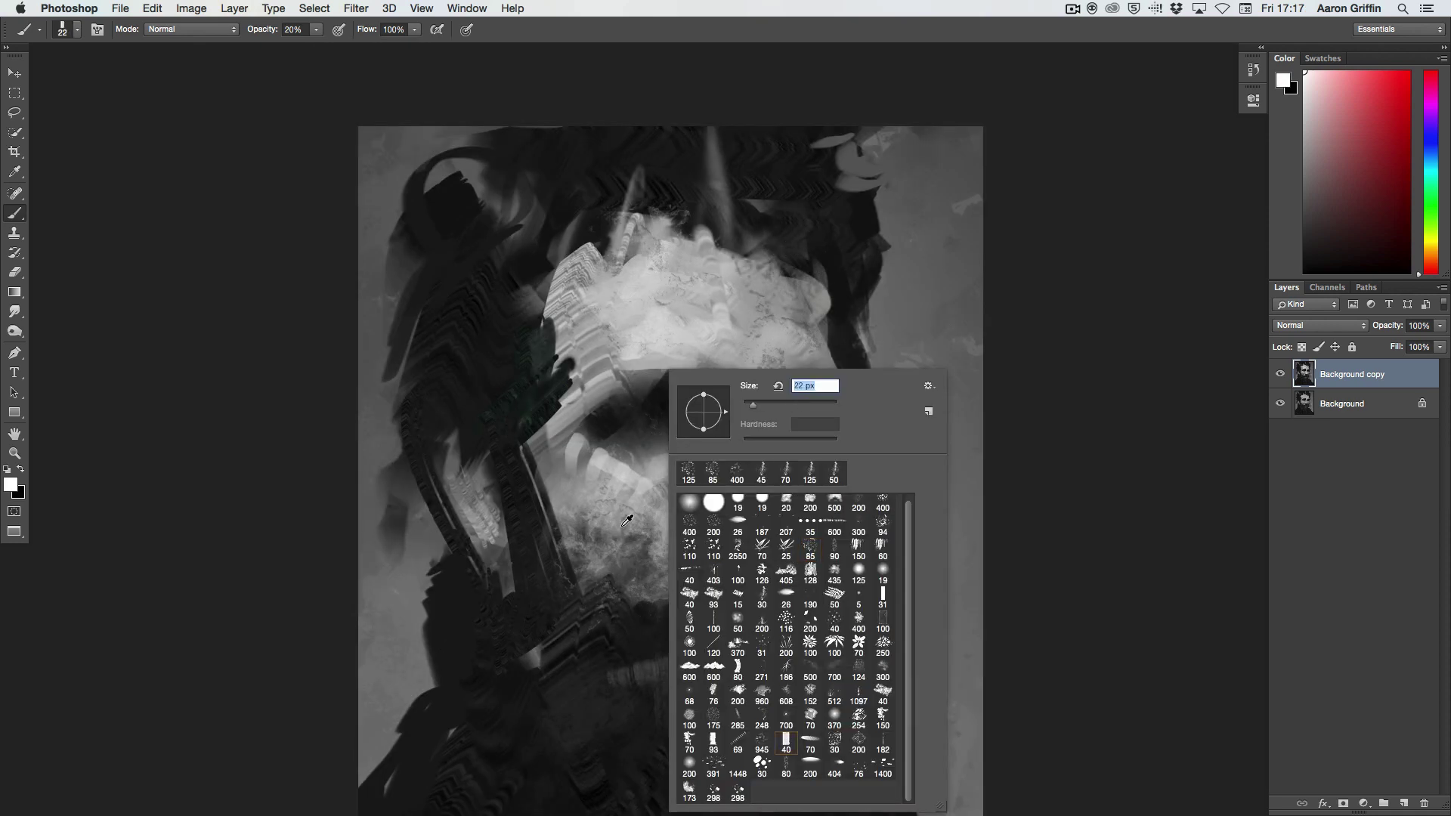
pyautogui.press('Return')
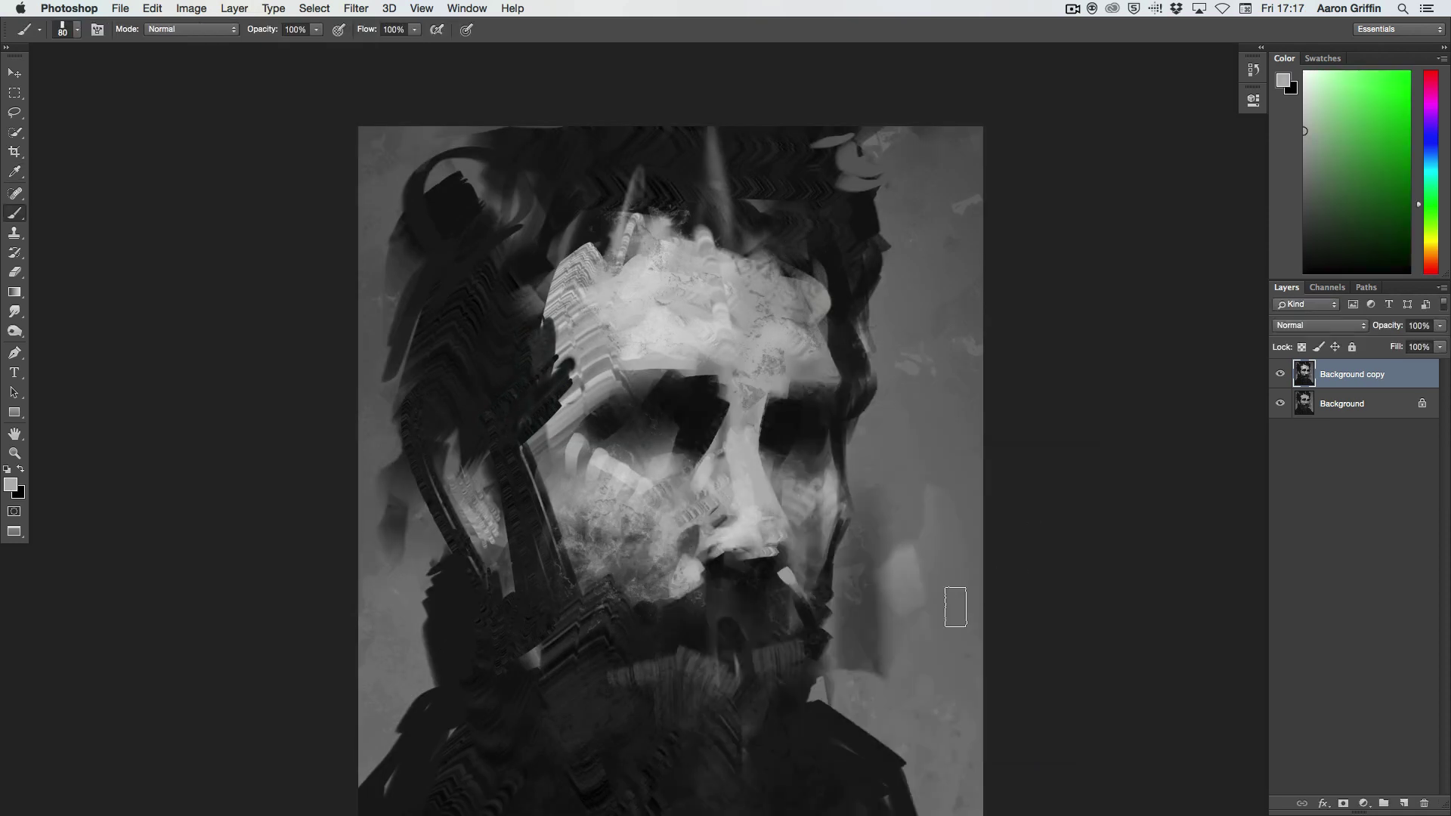
pyautogui.press('[')
pyautogui.press('[')
pyautogui.press('[')
# Step: Sample lighter and darker face greys with a shrinking brush, then switch to Smudge
pyautogui.keyDown('alt'); pyautogui.click(678, 500); pyautogui.keyUp('alt')
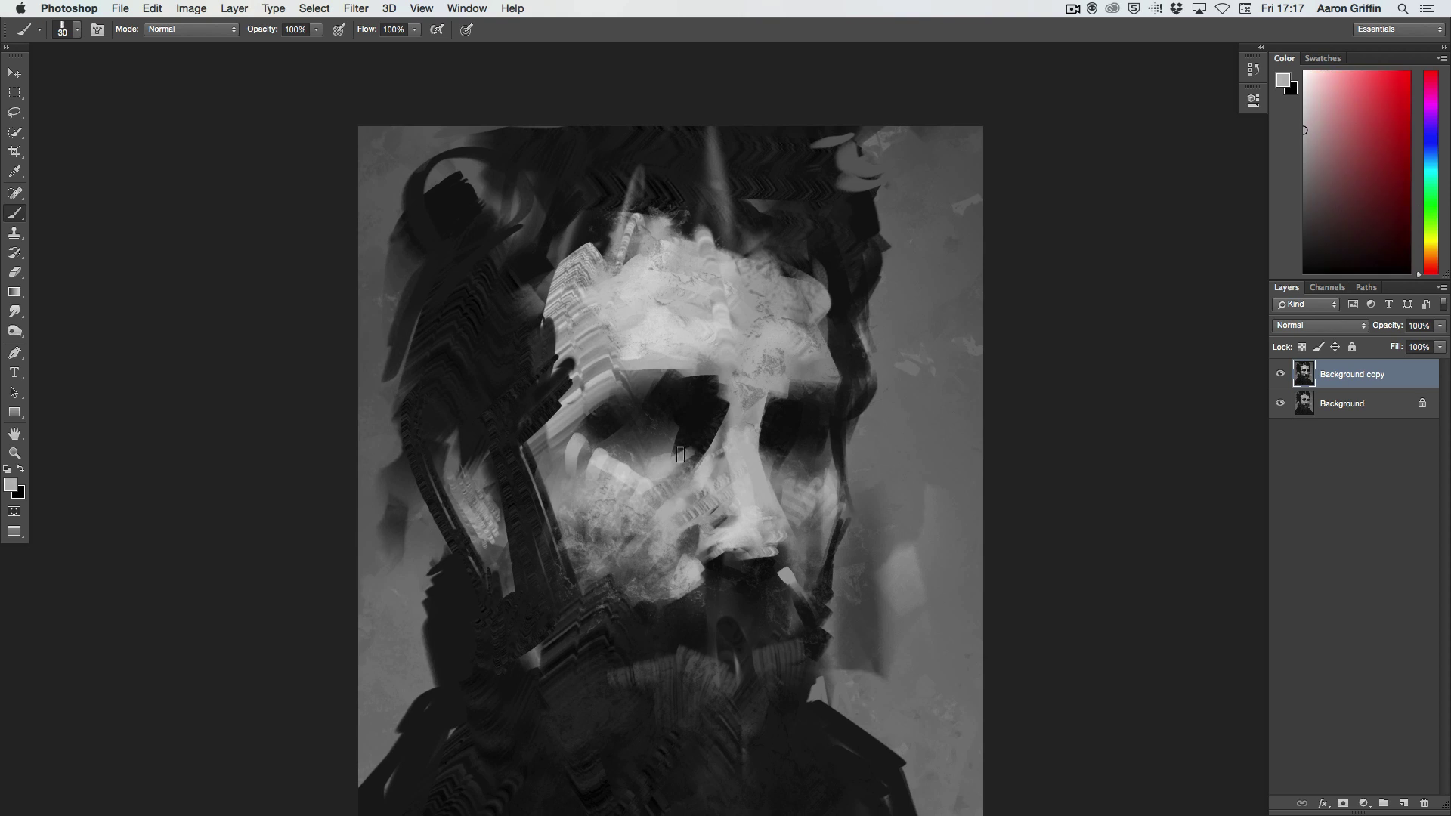
pyautogui.keyDown('alt'); pyautogui.click(633, 481); pyautogui.keyUp('alt')
pyautogui.press('[')
pyautogui.keyDown('alt'); pyautogui.click(639, 425); pyautogui.keyUp('alt')
pyautogui.press('[')
pyautogui.press('[')
pyautogui.press('[')
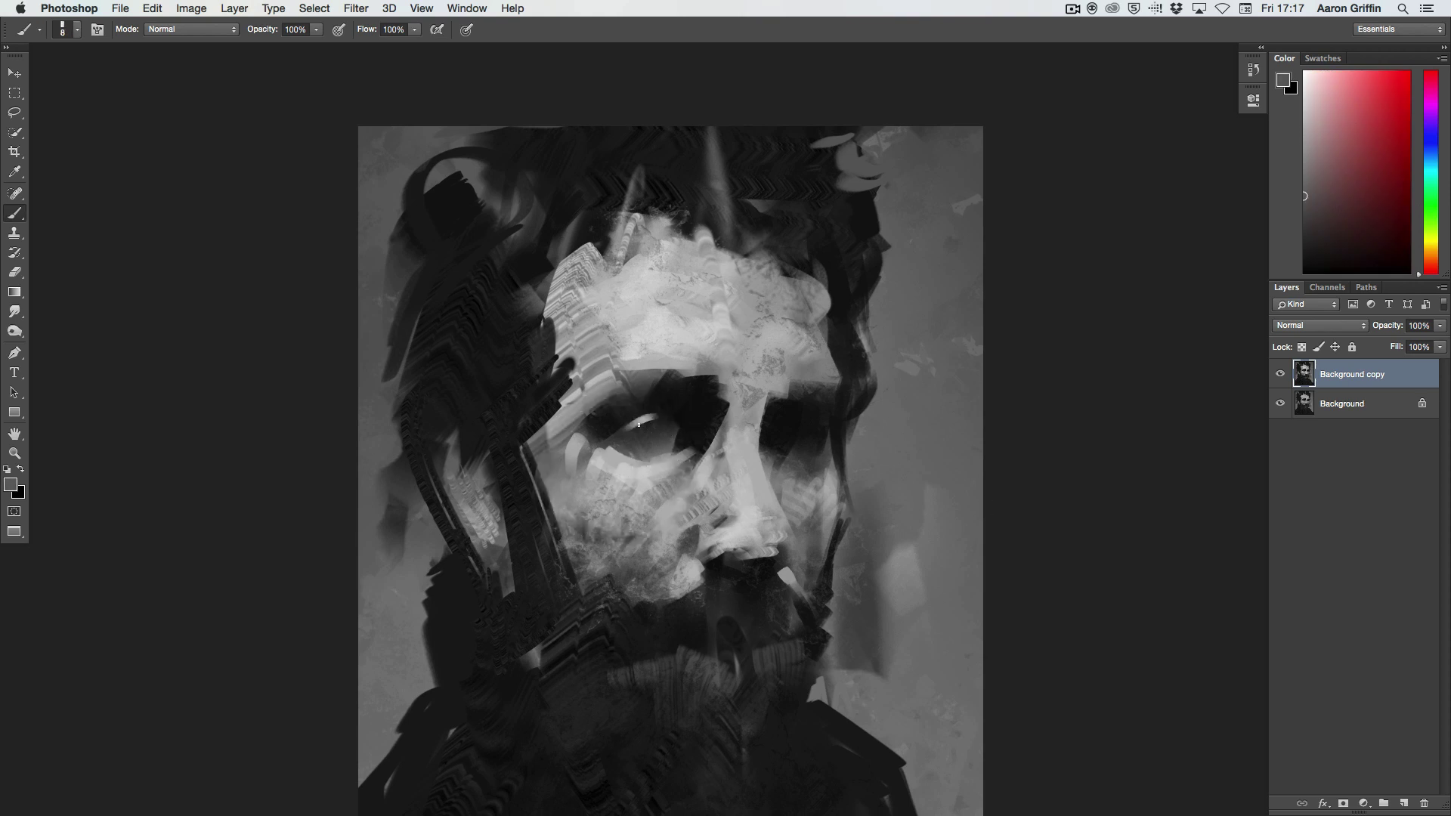
pyautogui.press('r')
pyautogui.press('super+minus')
# Step: Smudge the painted edges soft, then sample darker greys from the canvas
pyautogui.scroll(-2, 654, 484)
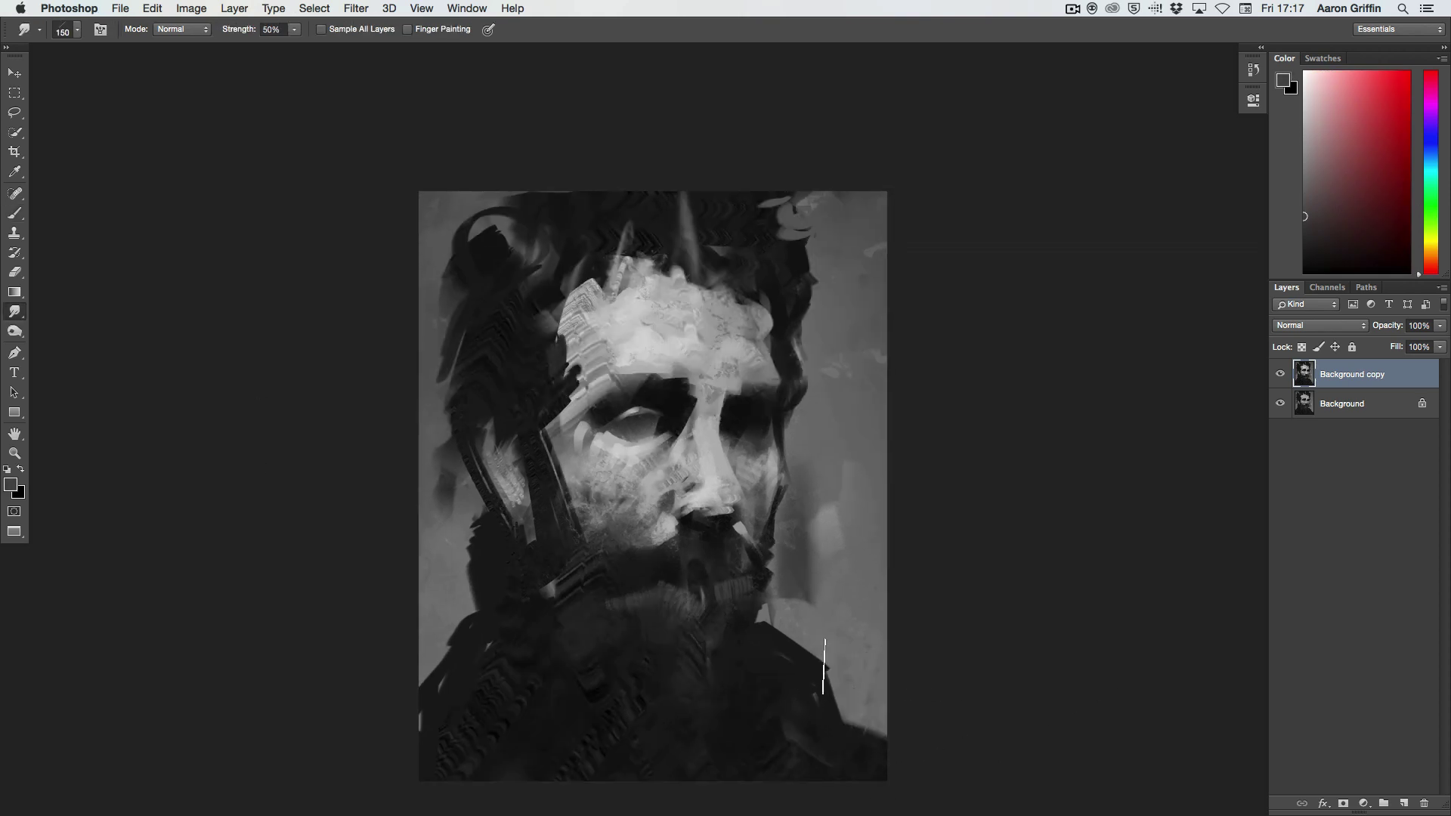
pyautogui.moveTo(468, 680); pyautogui.dragTo(438, 620)
pyautogui.press('b')
pyautogui.keyDown('alt'); pyautogui.click(817, 713); pyautogui.keyUp('alt')
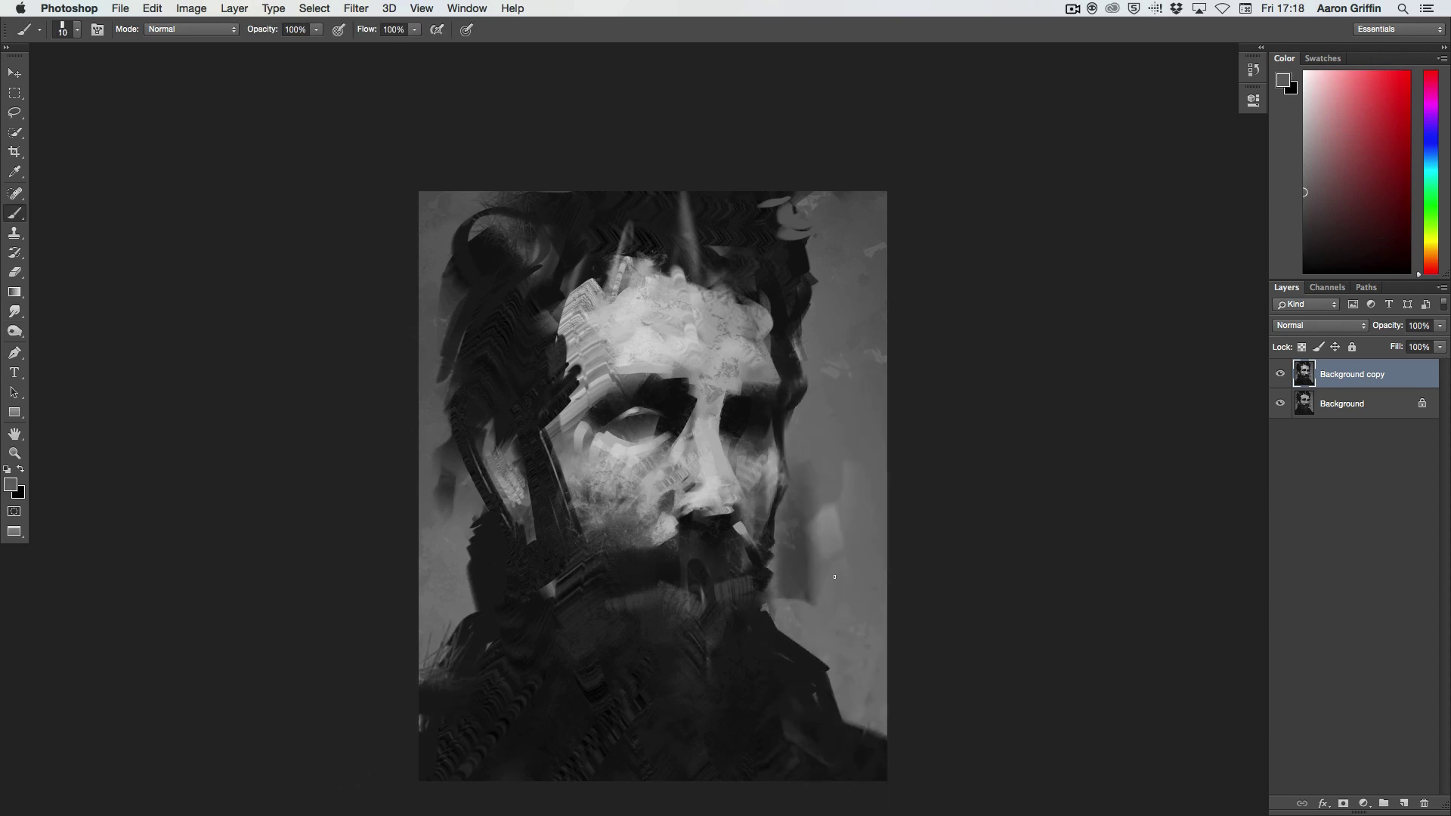
pyautogui.keyDown('alt'); pyautogui.click(710, 578); pyautogui.keyUp('alt')
pyautogui.moveTo(713, 572); pyautogui.dragTo(737, 644)
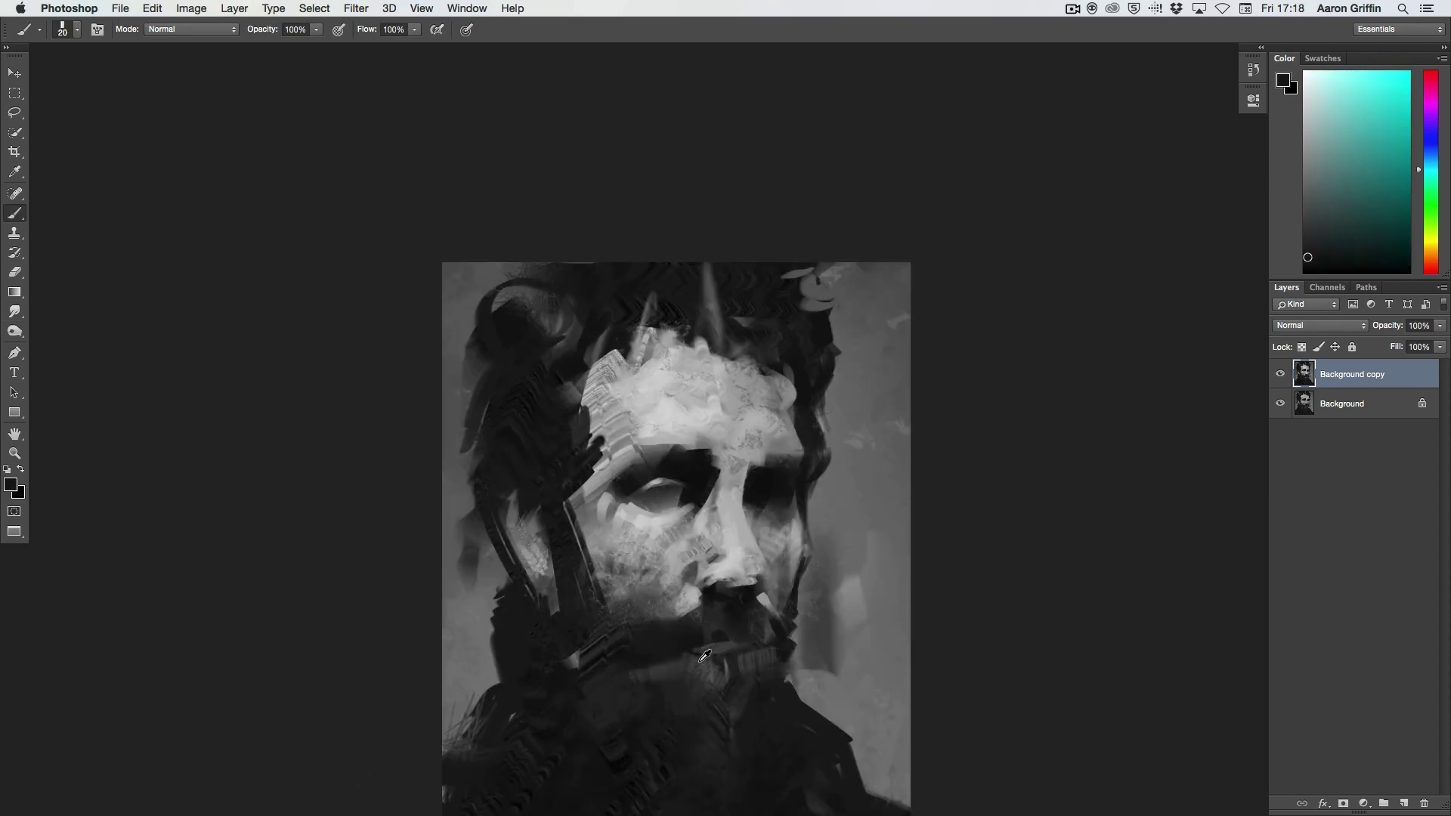
# Step: Pick a large brush preset with mid and dark greys, then reduce the tip size
pyautogui.rightClick(737, 644)
pyautogui.doubleClick(699, 669)
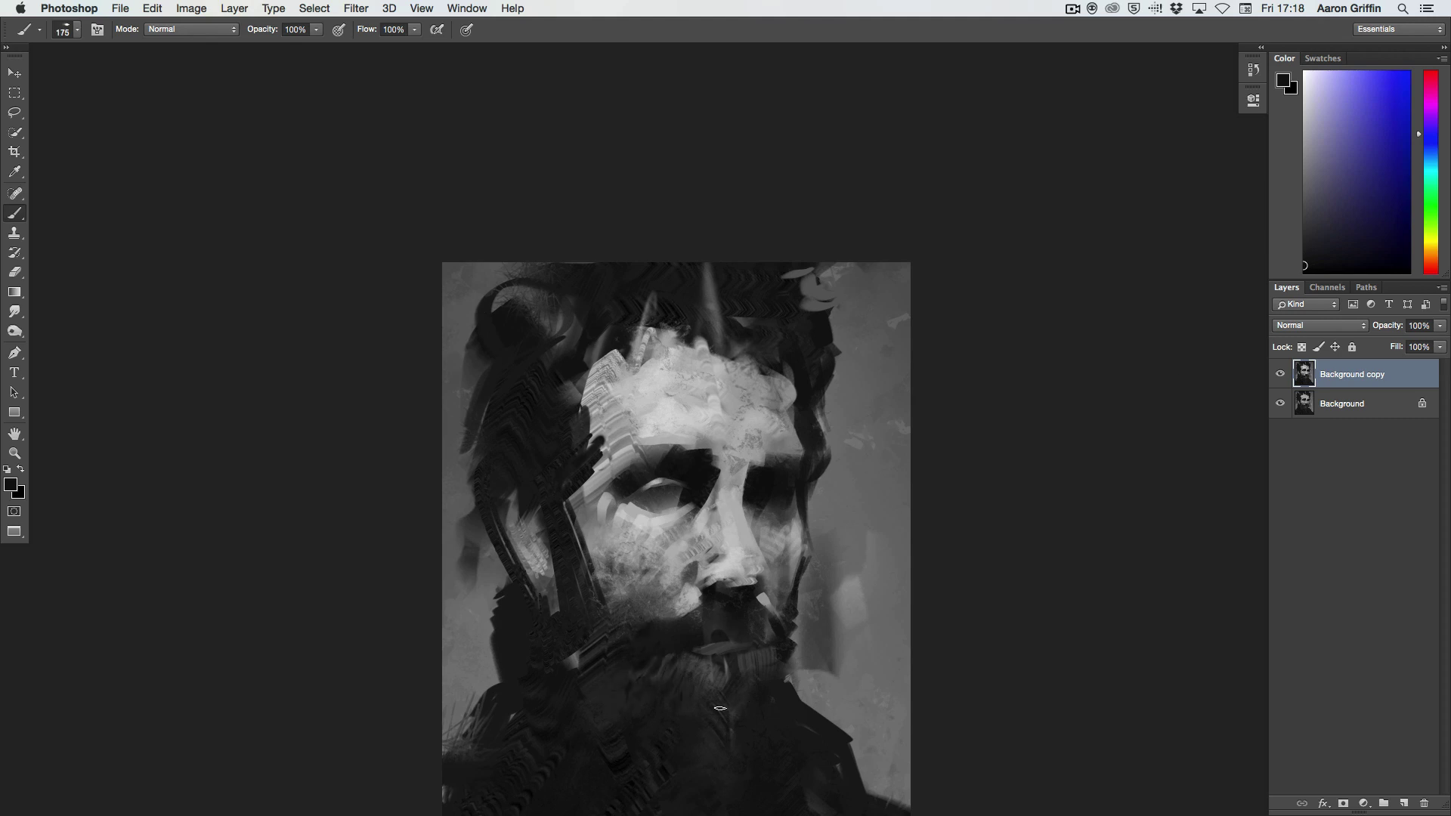
pyautogui.keyDown('alt'); pyautogui.click(659, 741); pyautogui.keyUp('alt')
pyautogui.keyDown('alt'); pyautogui.click(588, 607); pyautogui.keyUp('alt')
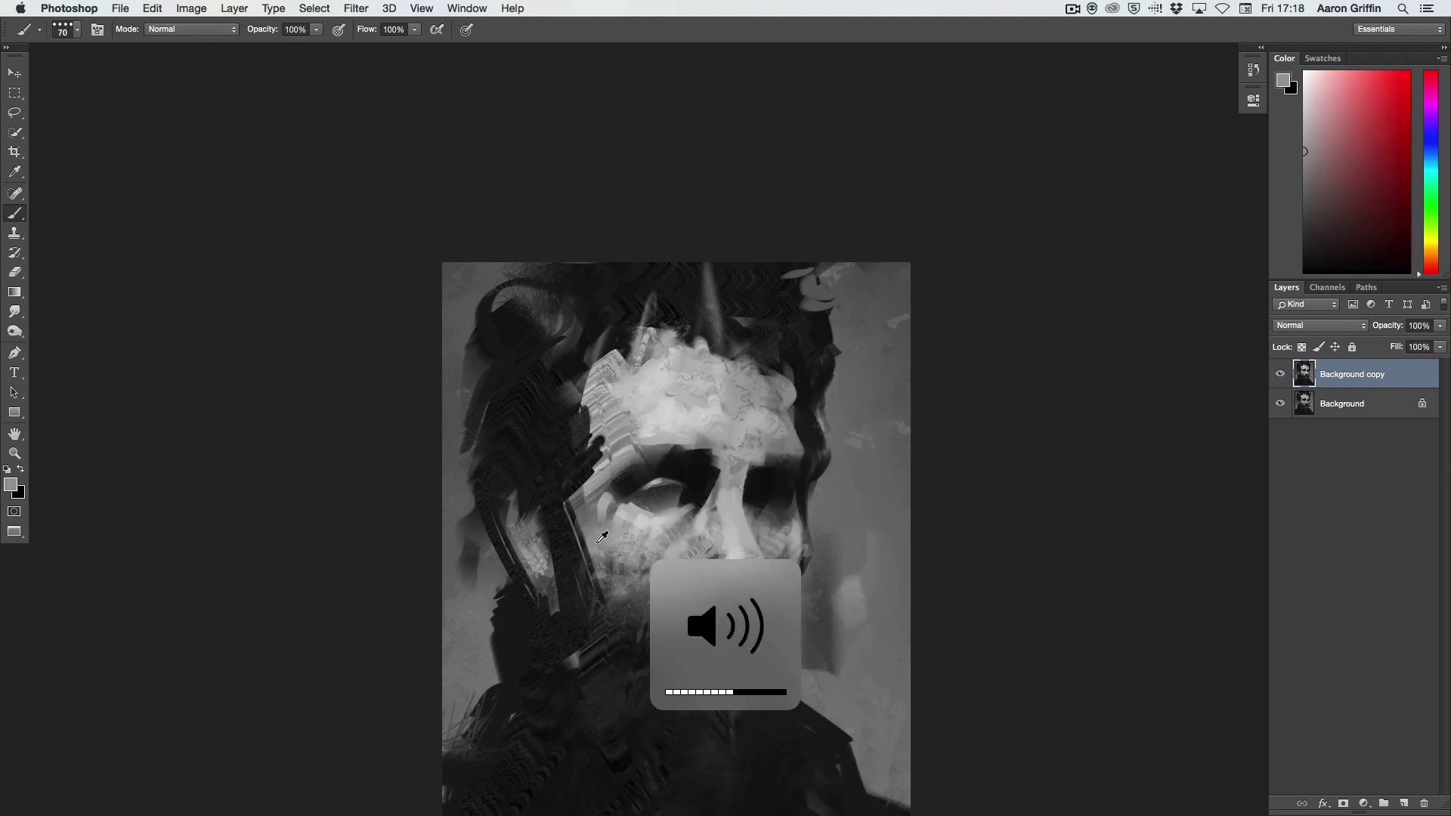
pyautogui.press('[')
pyautogui.press('[')
pyautogui.press('[')
pyautogui.rightClick(708, 488)
pyautogui.press('Return')
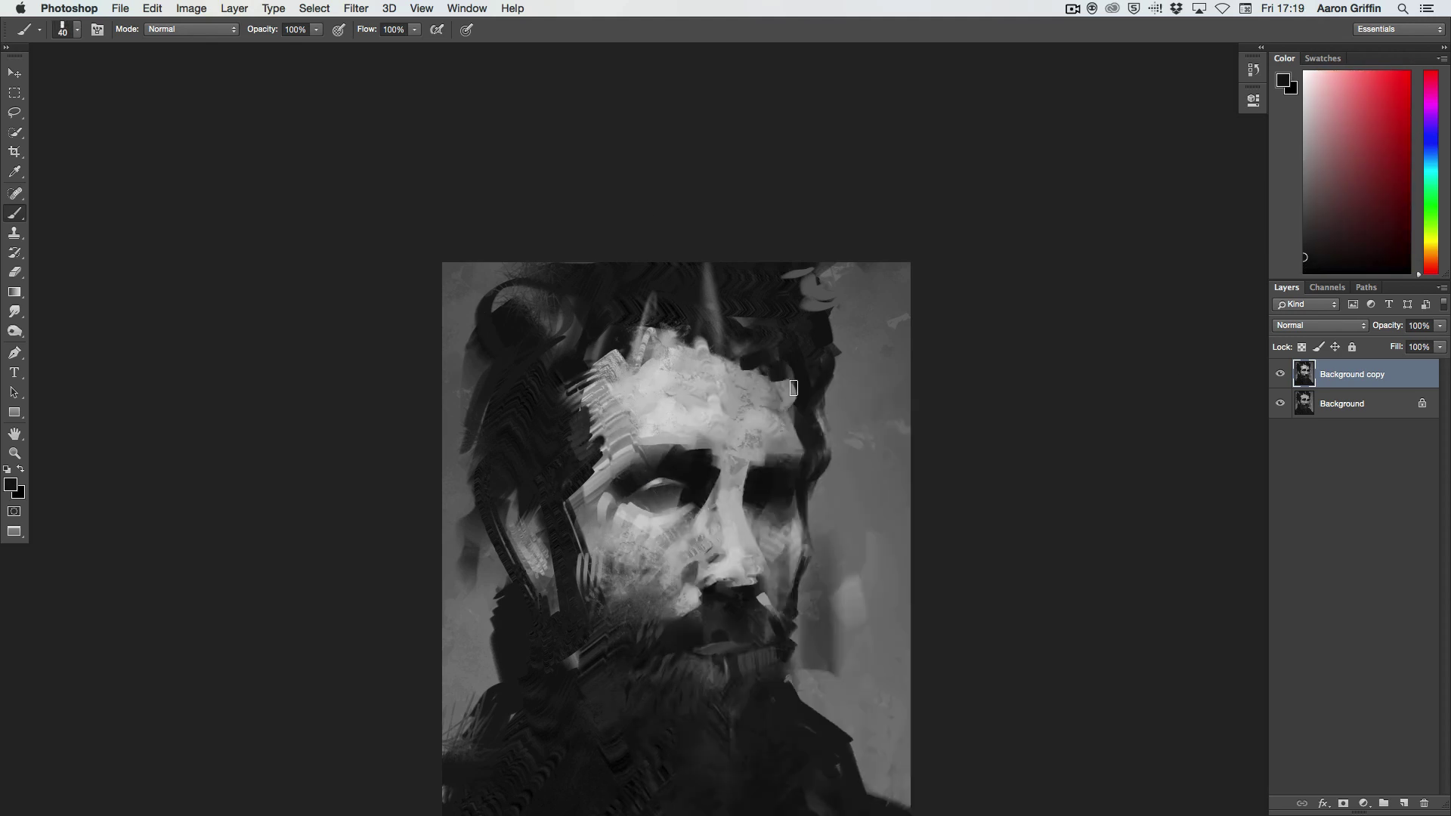
# Step: Darken the area under the left eye and repaint hair and face detail
pyautogui.keyDown('alt'); pyautogui.click(736, 520); pyautogui.keyUp('alt')
pyautogui.press('[')
pyautogui.press('[')
pyautogui.moveTo(641, 512); pyautogui.dragTo(671, 513)
pyautogui.keyDown('alt'); pyautogui.click(766, 476); pyautogui.keyUp('alt')
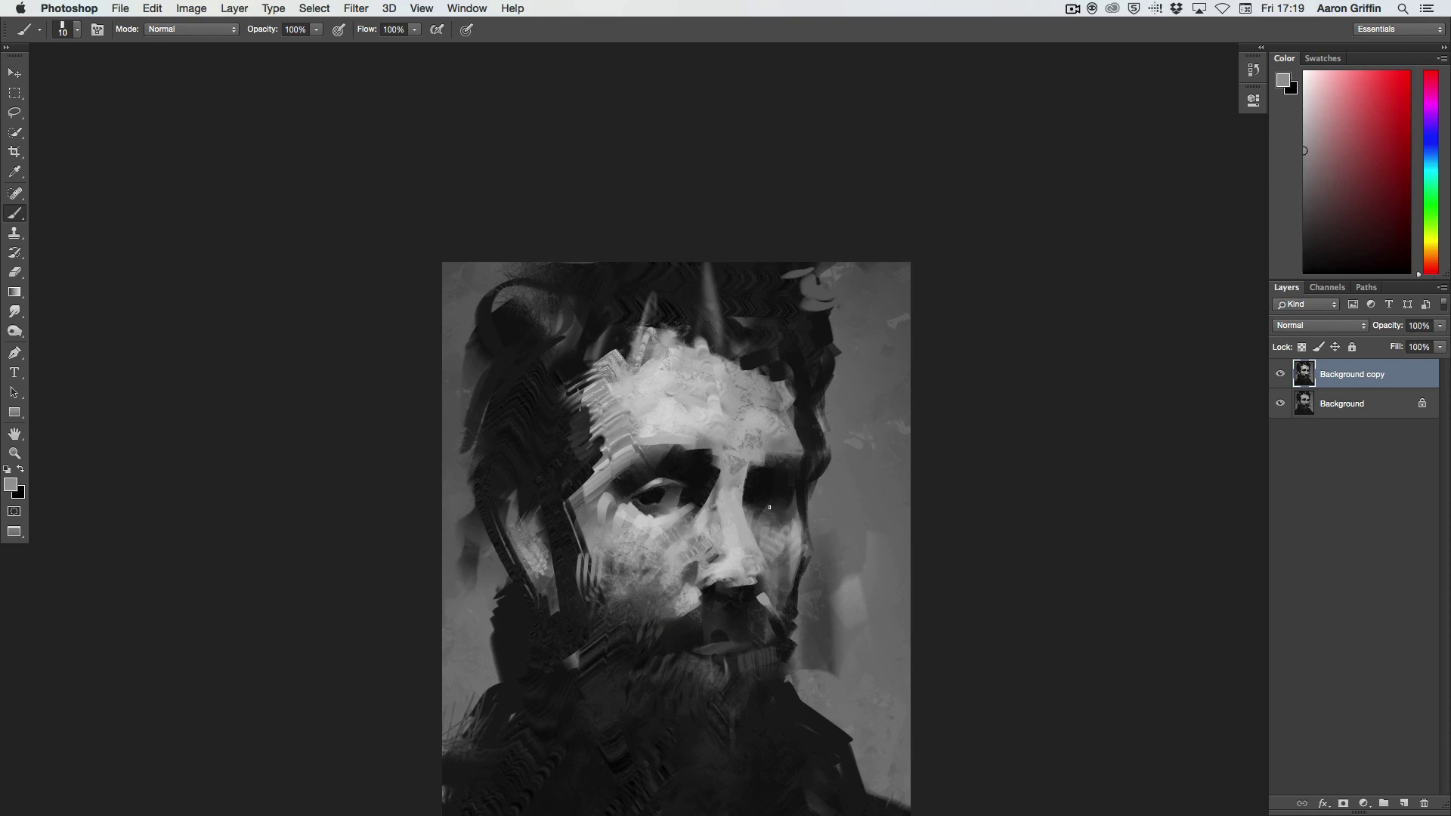
pyautogui.keyDown('alt'); pyautogui.click(765, 514); pyautogui.keyUp('alt')
# Step: Sample near-black and choose a different brush preset
pyautogui.keyDown('alt'); pyautogui.click(762, 488); pyautogui.keyUp('alt')
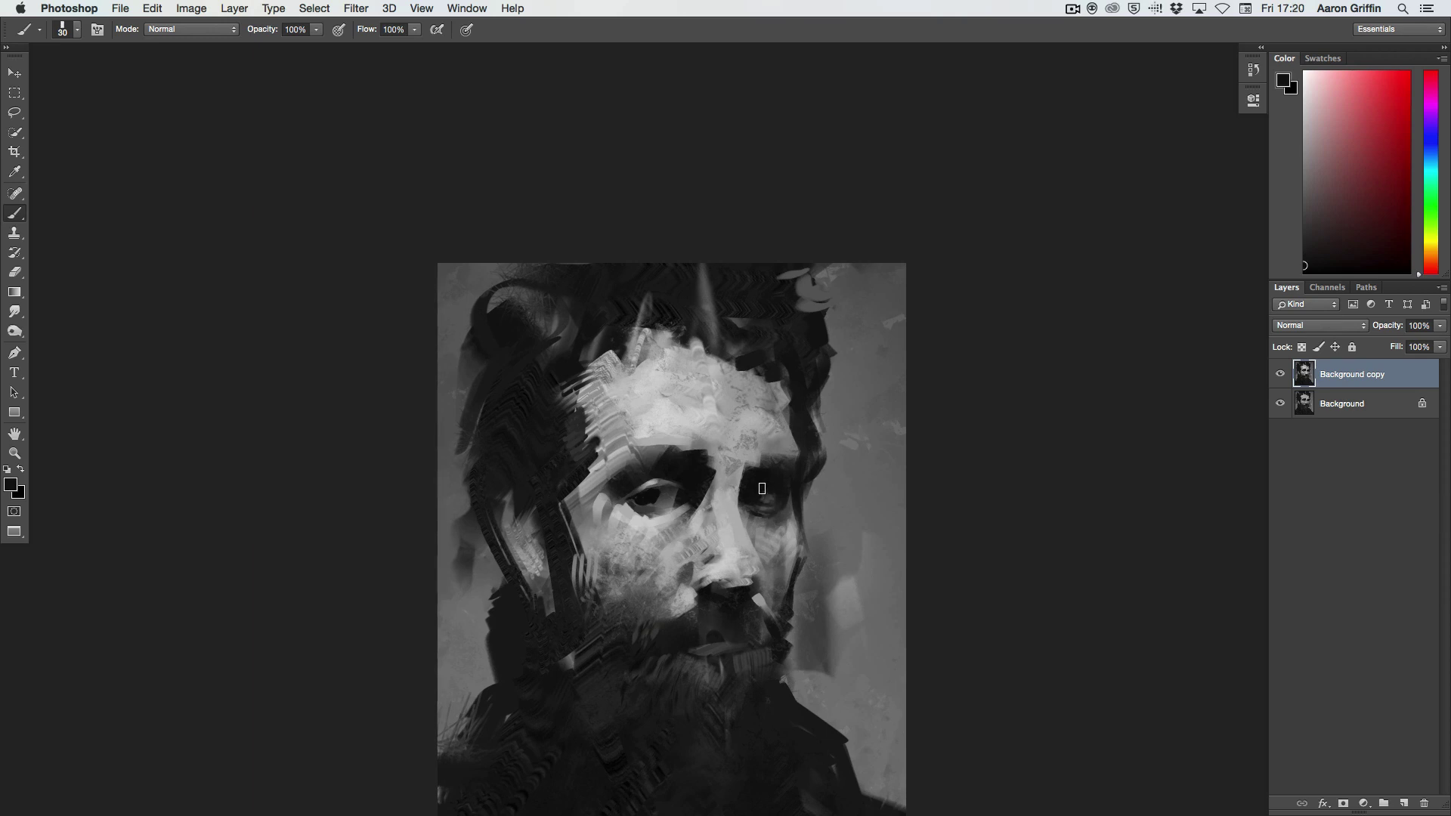
pyautogui.rightClick(769, 466)
pyautogui.click(791, 477)
pyautogui.keyDown('alt'); pyautogui.click(772, 577); pyautogui.keyUp('alt')
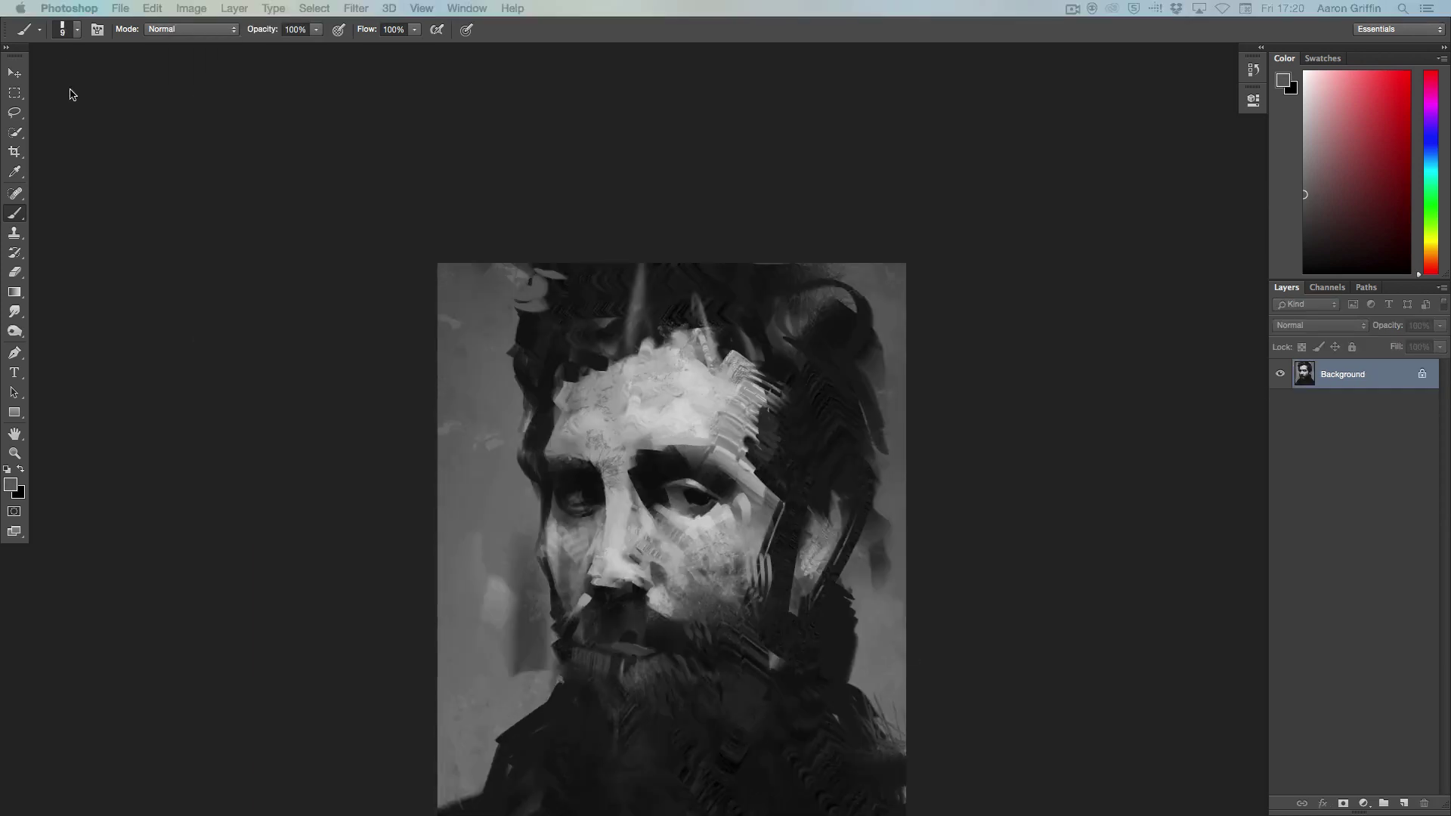
# Step: Compare the last forehead stroke, pick a larger brush preset, and duplicate the layer
pyautogui.hotkey('ctrl', 'z')
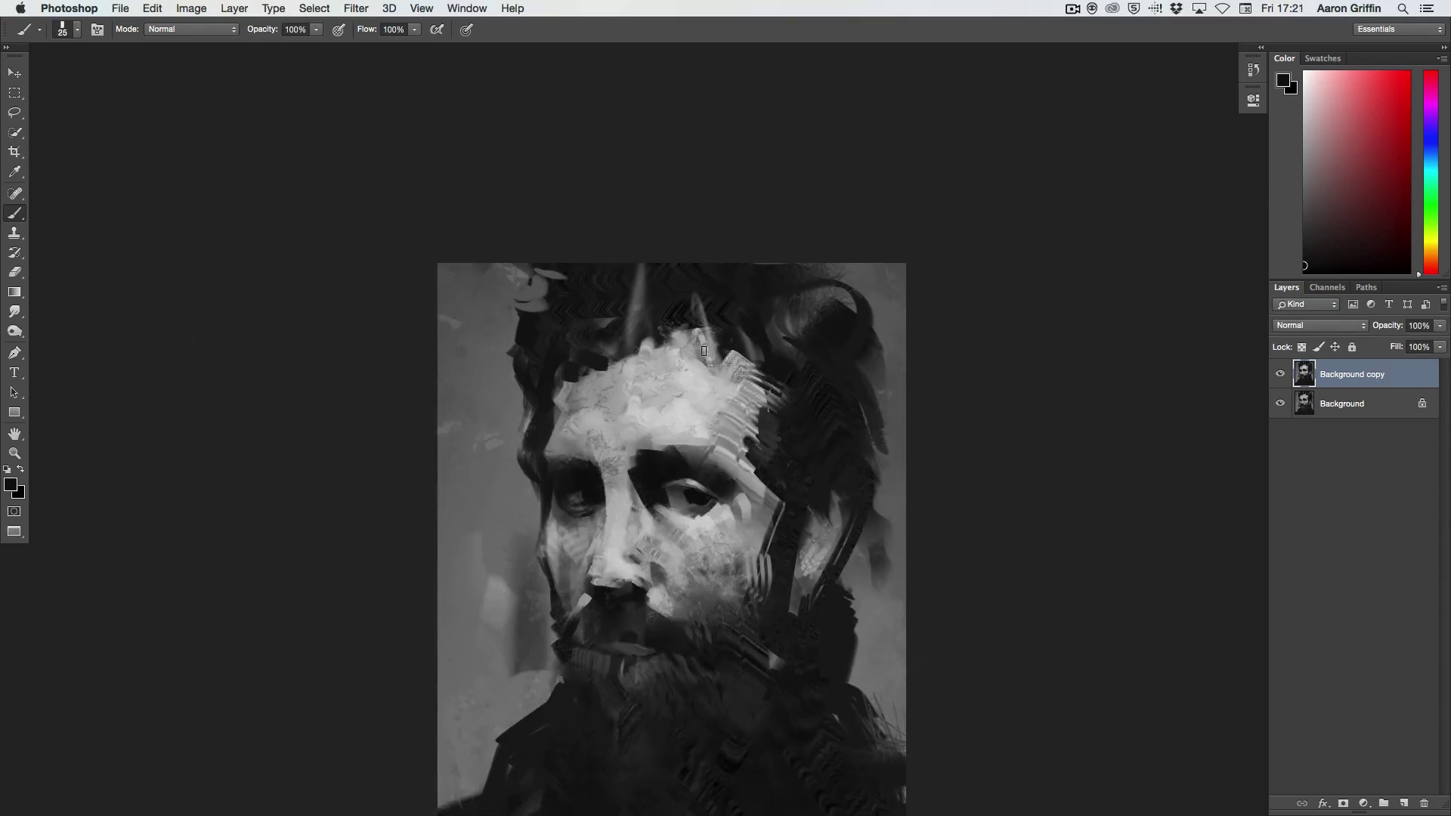
pyautogui.rightClick(670, 368)
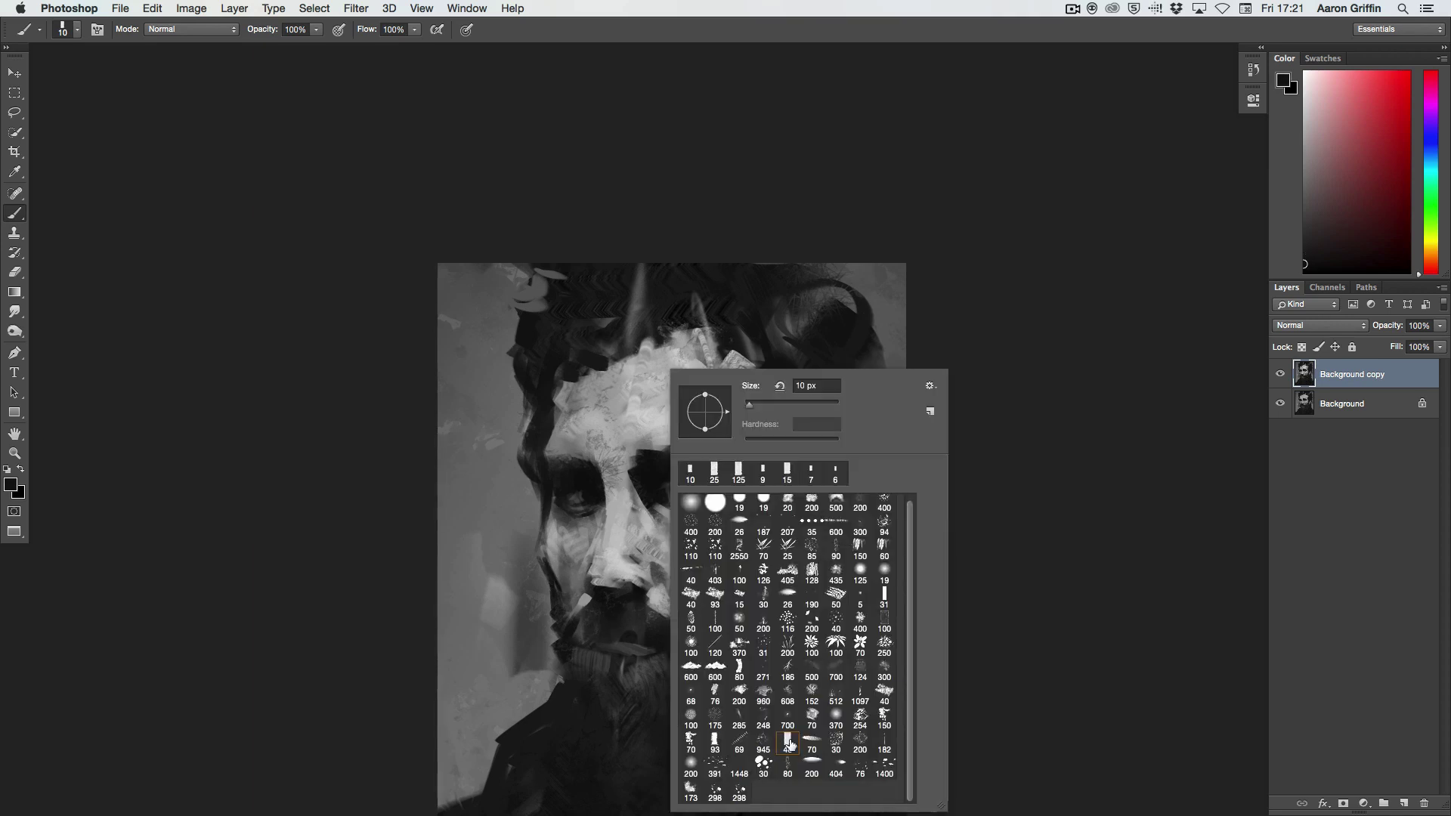
pyautogui.moveTo(801, 387); pyautogui.dragTo(824, 387)
pyautogui.keyDown('alt'); pyautogui.click(566, 597); pyautogui.keyUp('alt')
pyautogui.press(']')
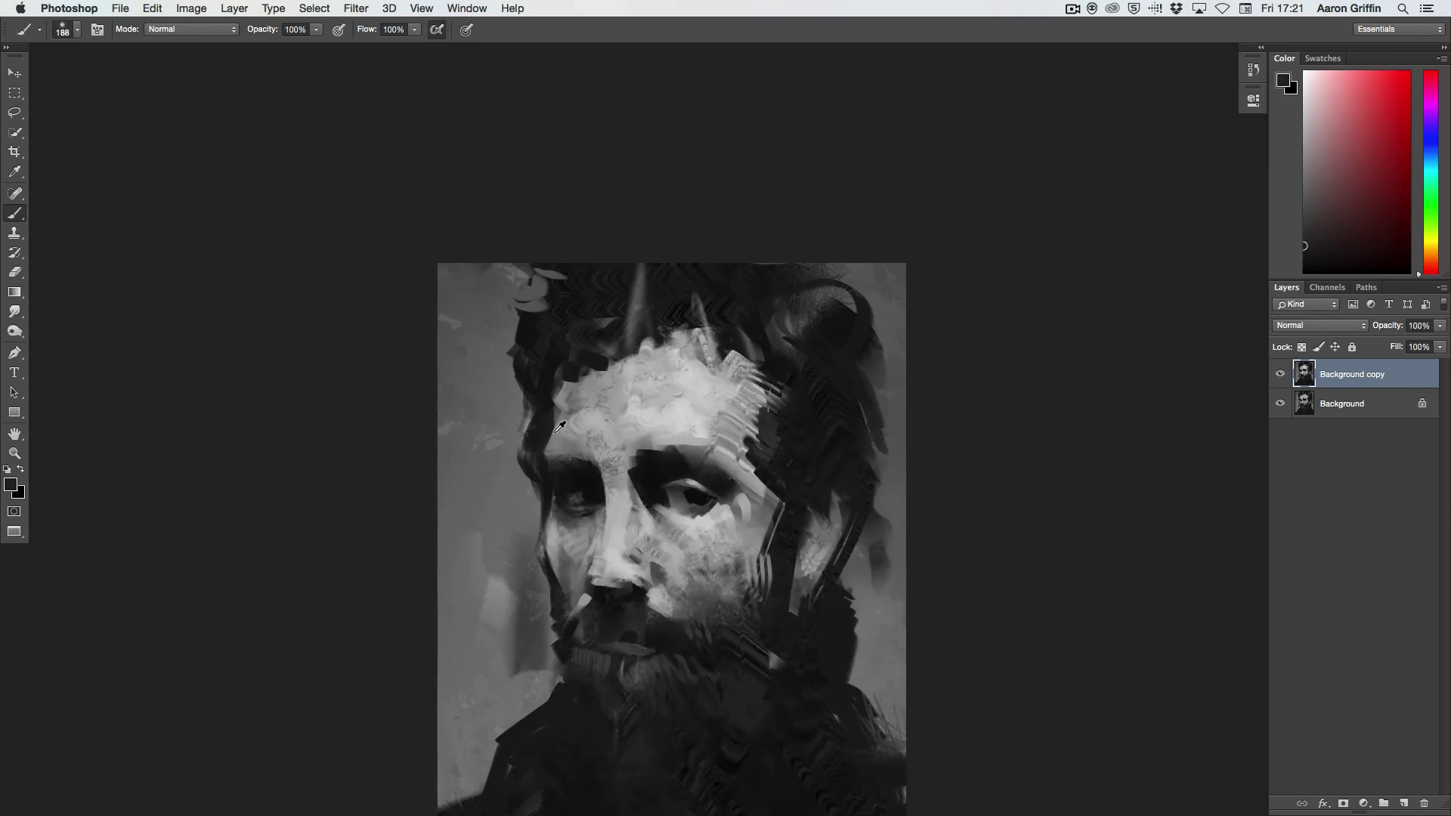
pyautogui.hotkey('ctrl', 'j')
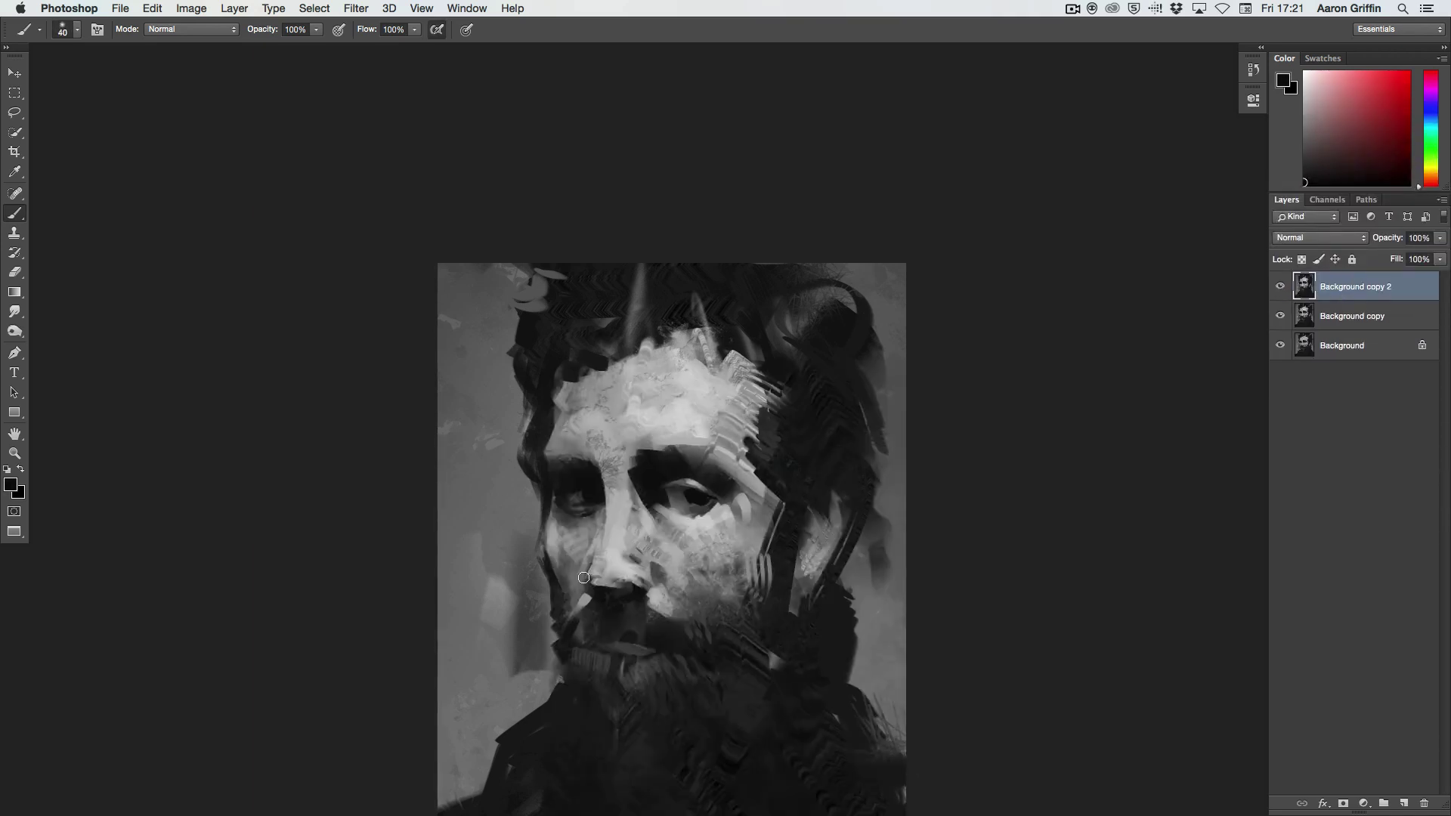
# Step: Choose a 300 px brush and sample a colour from the beard
pyautogui.rightClick(583, 577)
pyautogui.doubleClick(582, 714)
pyautogui.scroll(-3, 755, 431)
pyautogui.keyDown('alt'); pyautogui.click(686, 491); pyautogui.keyUp('alt')
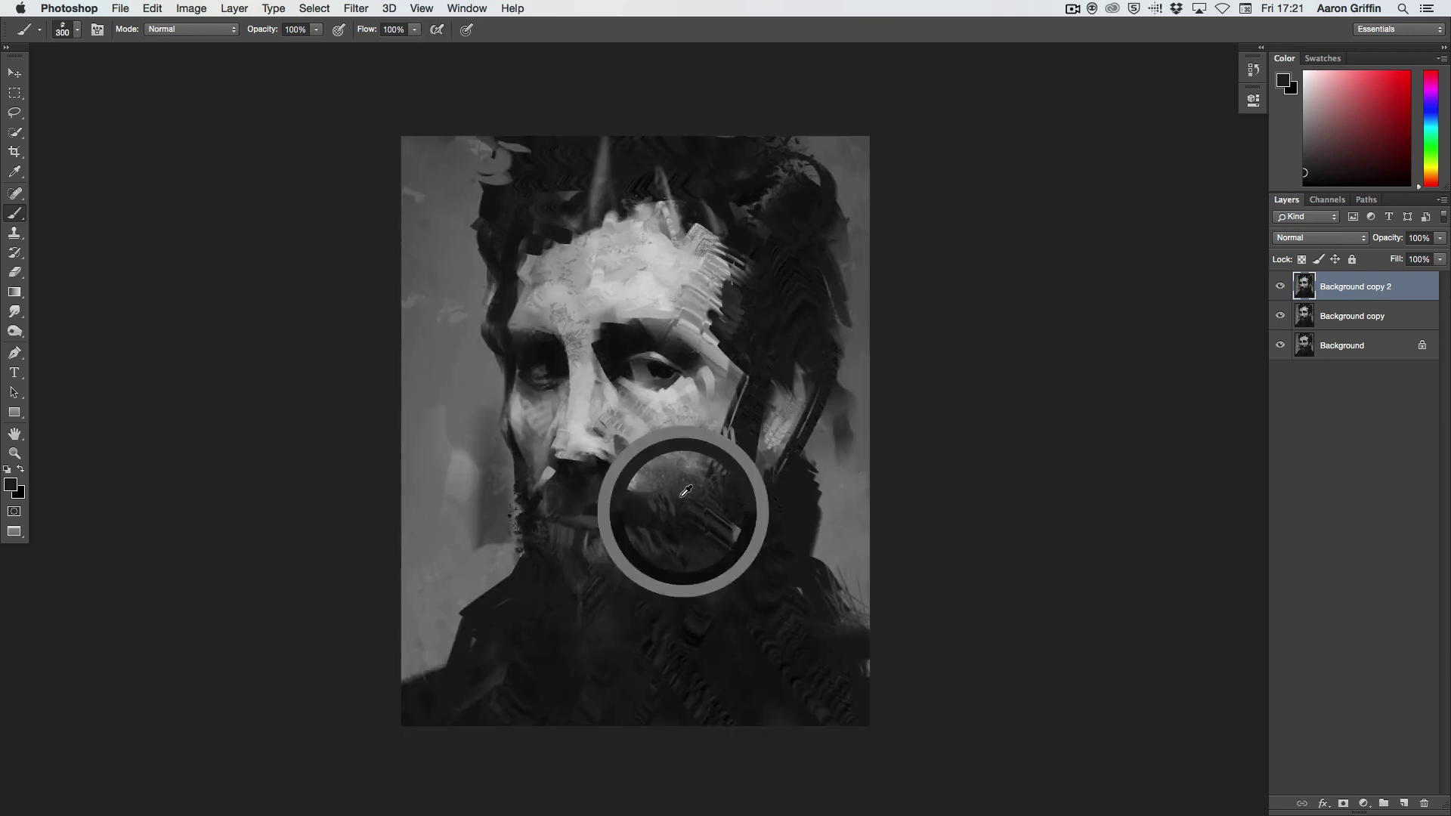
pyautogui.scroll(2, 665, 530)
# Step: Set the brush to 40 px and sample lighter greys from the face and cheek
pyautogui.rightClick(913, 352)
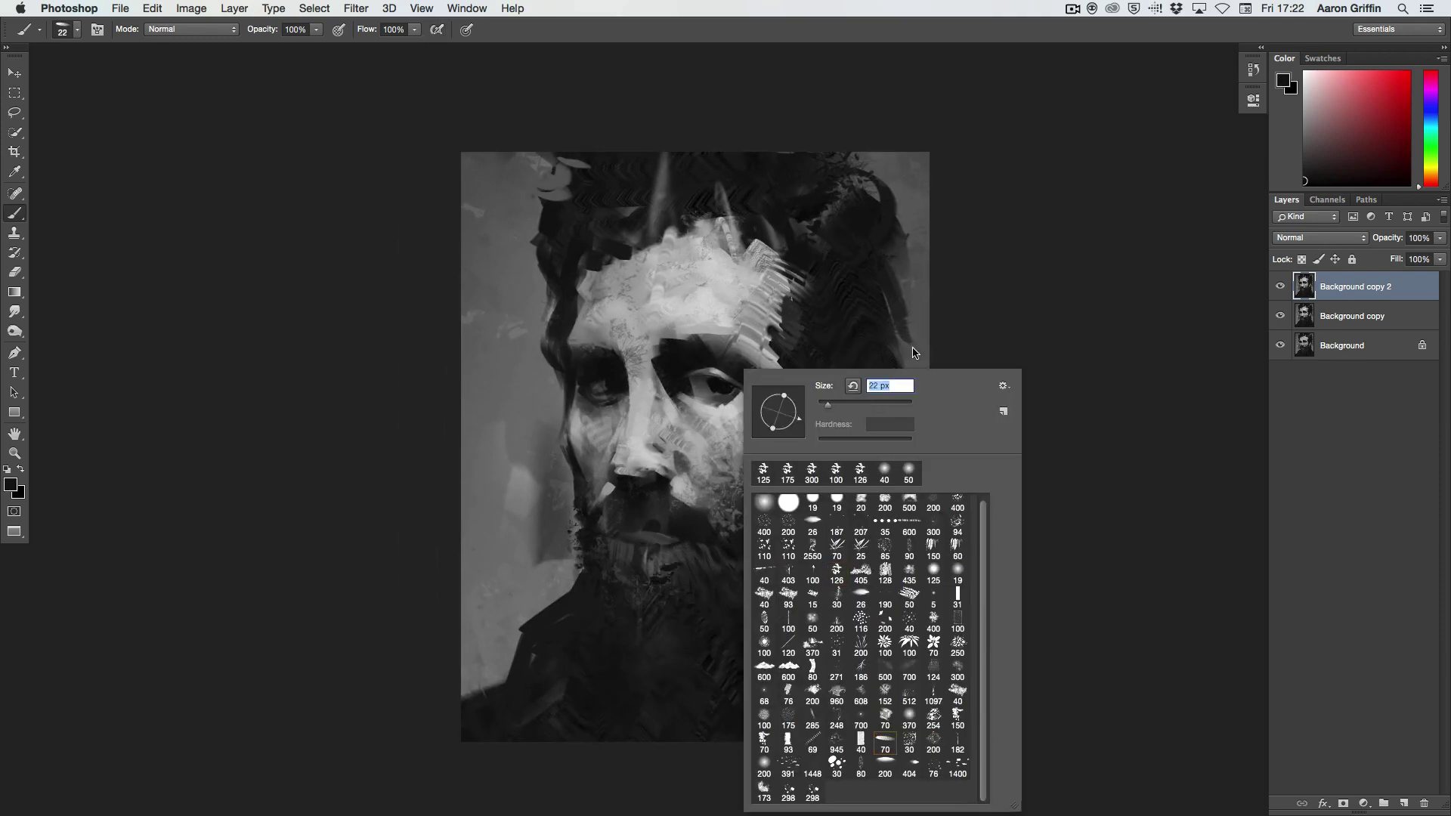
pyautogui.write('40')
pyautogui.press('Return')
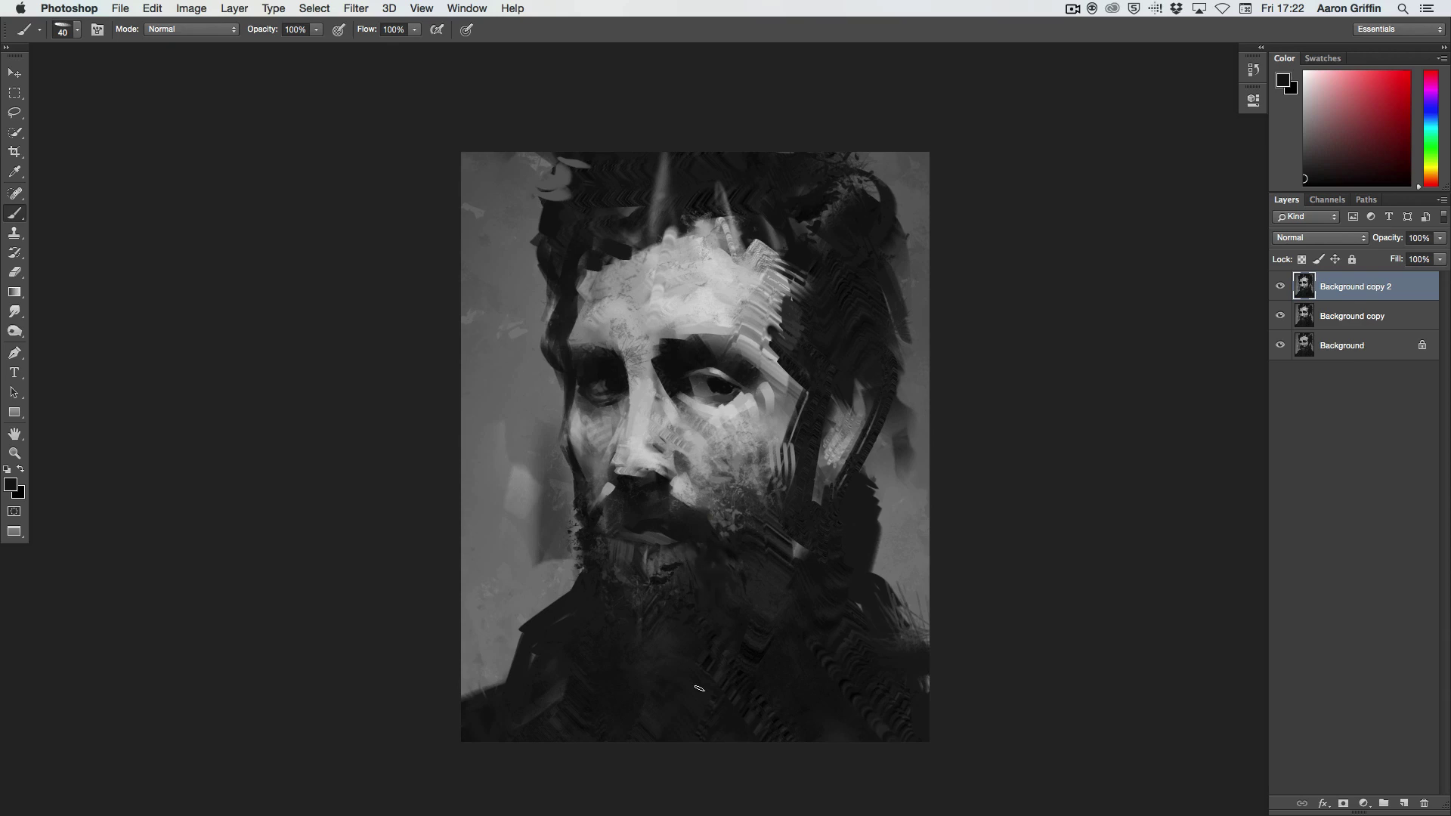
pyautogui.keyDown('alt'); pyautogui.click(671, 333); pyautogui.keyUp('alt')
pyautogui.press('[')
pyautogui.press('[')
pyautogui.press('[')
pyautogui.keyDown('alt'); pyautogui.click(690, 415); pyautogui.keyUp('alt')
pyautogui.press('[')
pyautogui.keyDown('alt'); pyautogui.click(674, 395); pyautogui.keyUp('alt')
# Step: At 40 px, smooth the skin beside the eye and cover specks along the beard edge
pyautogui.rightClick(684, 368)
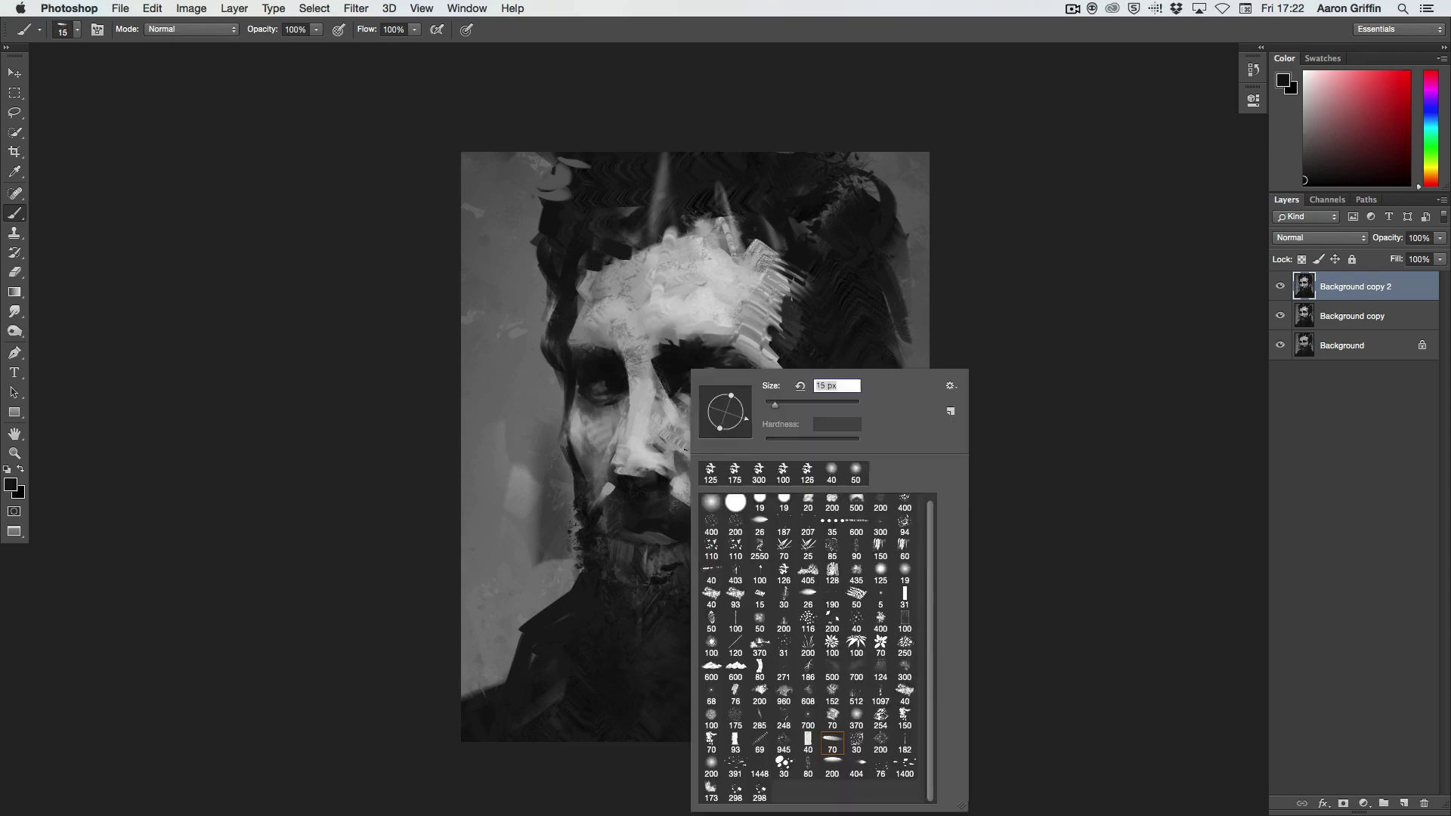
pyautogui.write('40')
pyautogui.press('Return')
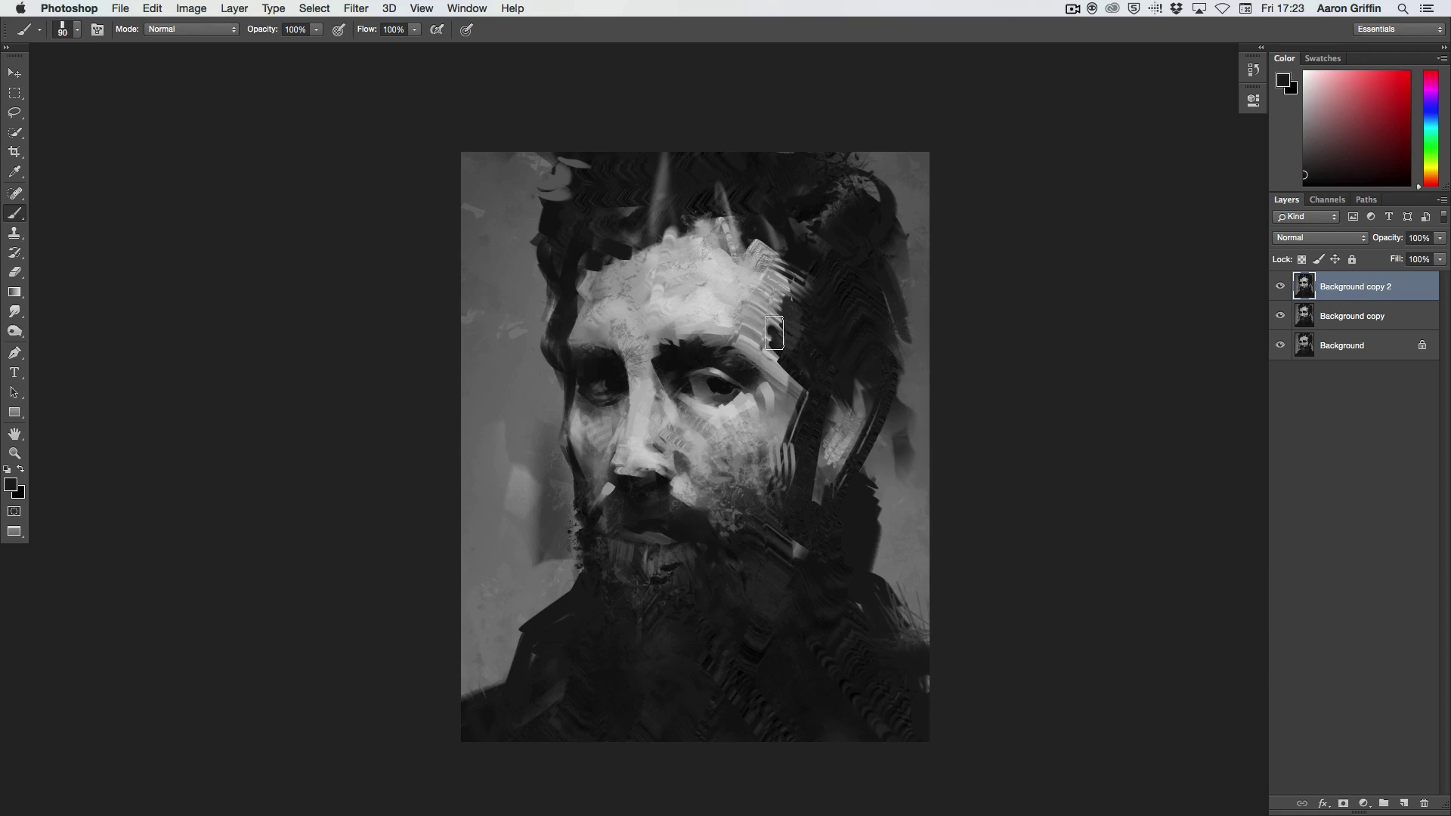
pyautogui.keyDown('alt'); pyautogui.click(774, 333); pyautogui.keyUp('alt')
pyautogui.moveTo(779, 340); pyautogui.dragTo(796, 402)
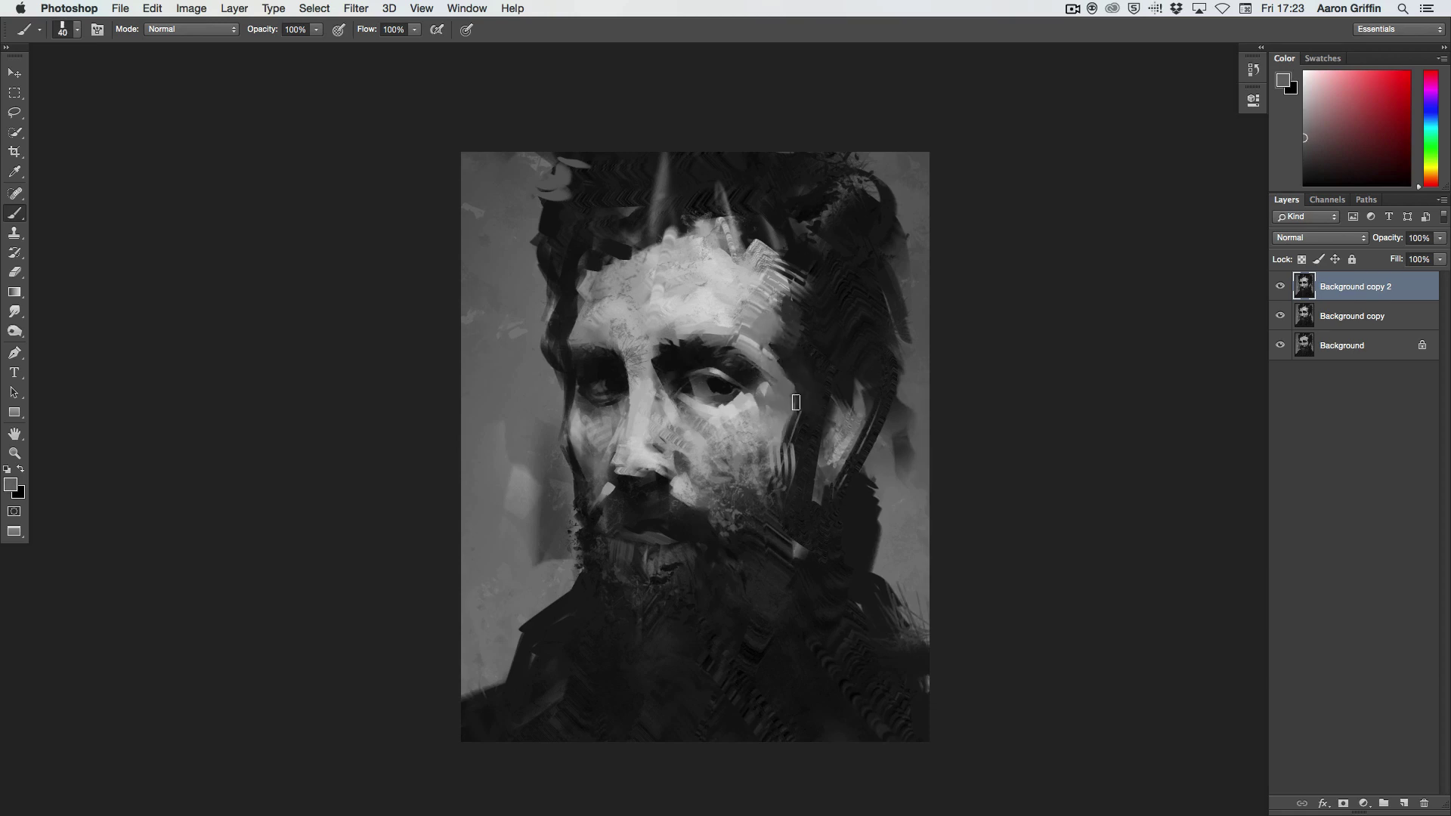
pyautogui.moveTo(576, 490); pyautogui.dragTo(582, 564)
# Step: Reshape the neck edge with dark paint and cover the dark strip beside the jaw
pyautogui.press(']')
pyautogui.press(']')
pyautogui.press(']')
pyautogui.moveTo(866, 493); pyautogui.dragTo(877, 548)
pyautogui.keyDown('alt'); pyautogui.click(881, 550); pyautogui.keyUp('alt')
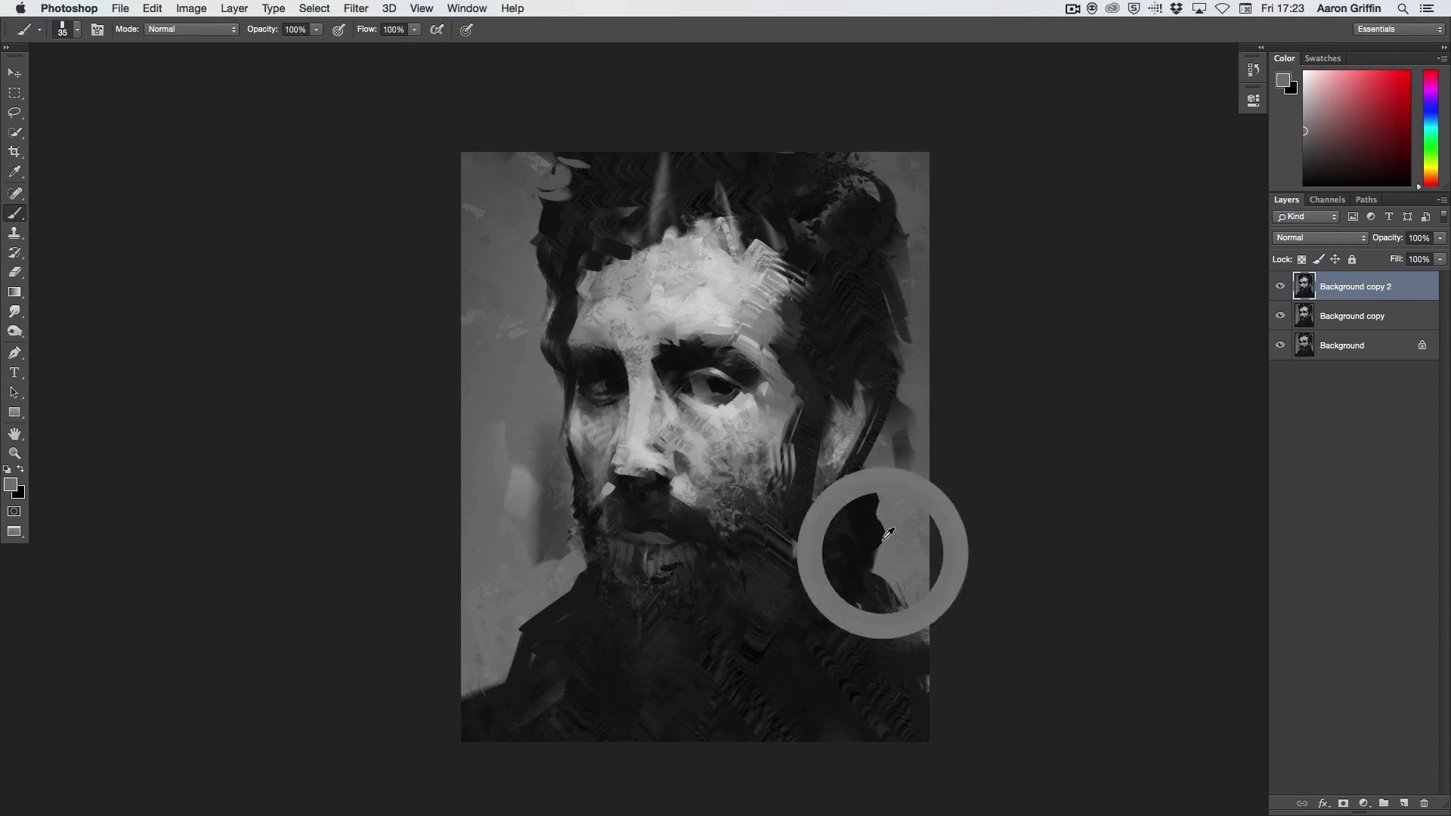
pyautogui.press(']')
pyautogui.press(']')
pyautogui.press(']')
pyautogui.keyDown('alt'); pyautogui.click(907, 454); pyautogui.keyUp('alt')
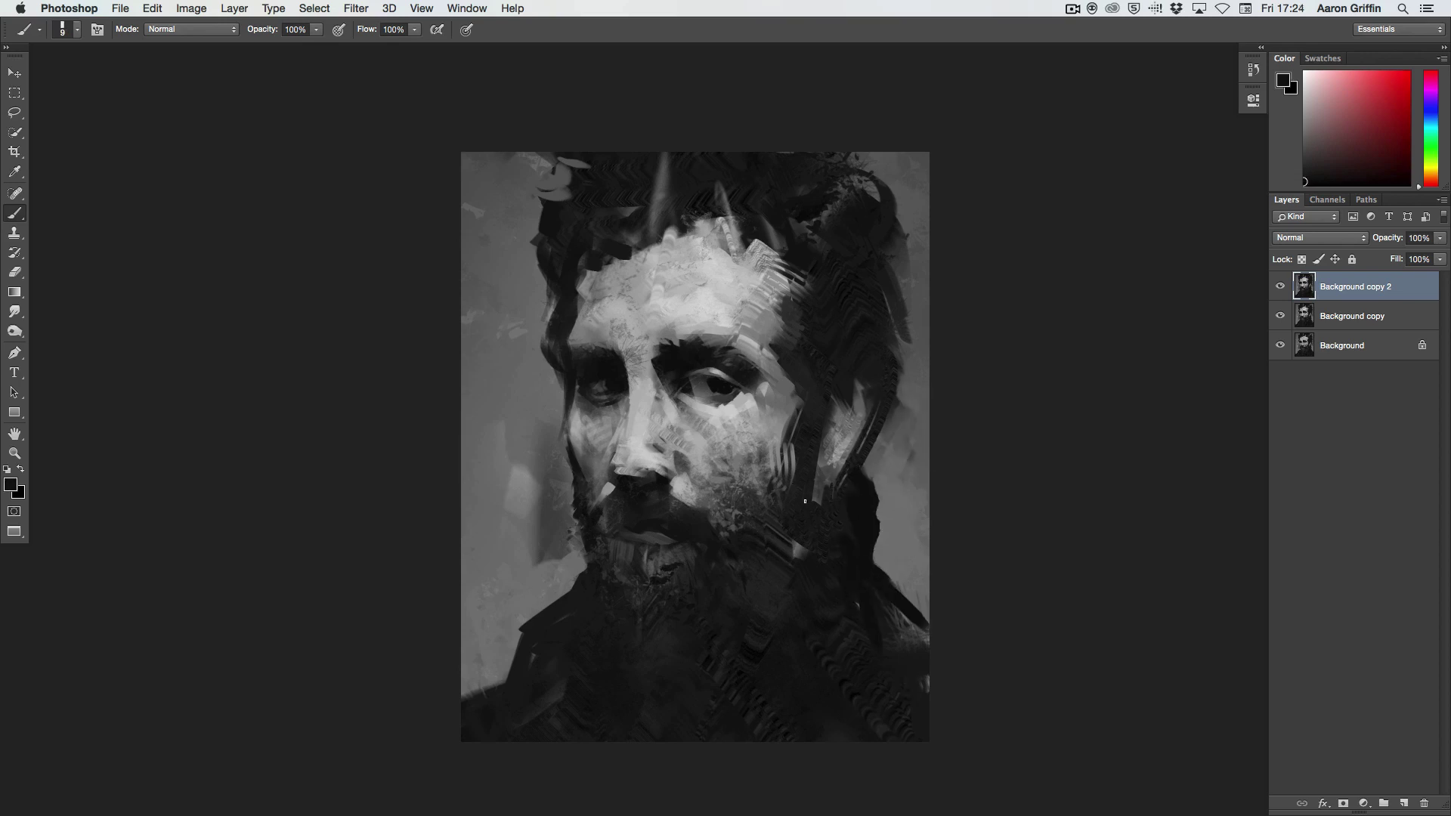
pyautogui.press('[')
pyautogui.press('[')
pyautogui.press('[')
pyautogui.moveTo(840, 484); pyautogui.dragTo(912, 431)
# Step: Paint near-black strokes along the jaw edge and dark eye strokes with a highlight
pyautogui.keyDown('alt'); pyautogui.click(832, 482); pyautogui.keyUp('alt')
pyautogui.press('[')
pyautogui.press('[')
pyautogui.moveTo(831, 482); pyautogui.dragTo(886, 449)
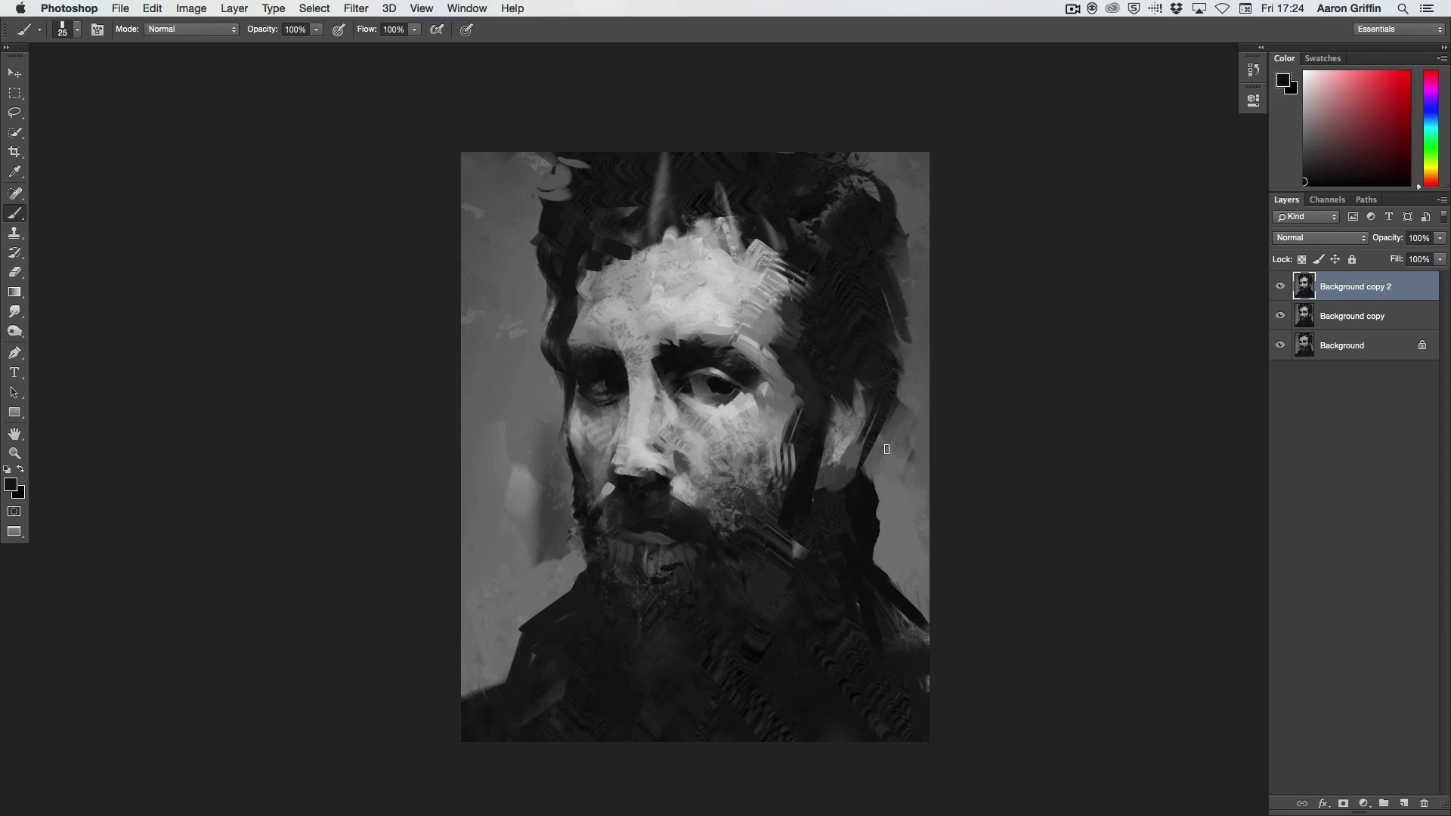
pyautogui.keyDown('alt'); pyautogui.click(869, 412); pyautogui.keyUp('alt')
pyautogui.moveTo(856, 392)
pyautogui.mouseDown()
pyautogui.moveTo(832, 408)
pyautogui.moveTo(880, 378)
pyautogui.mouseUp()
pyautogui.press(']')
pyautogui.press(']')
pyautogui.press(']')
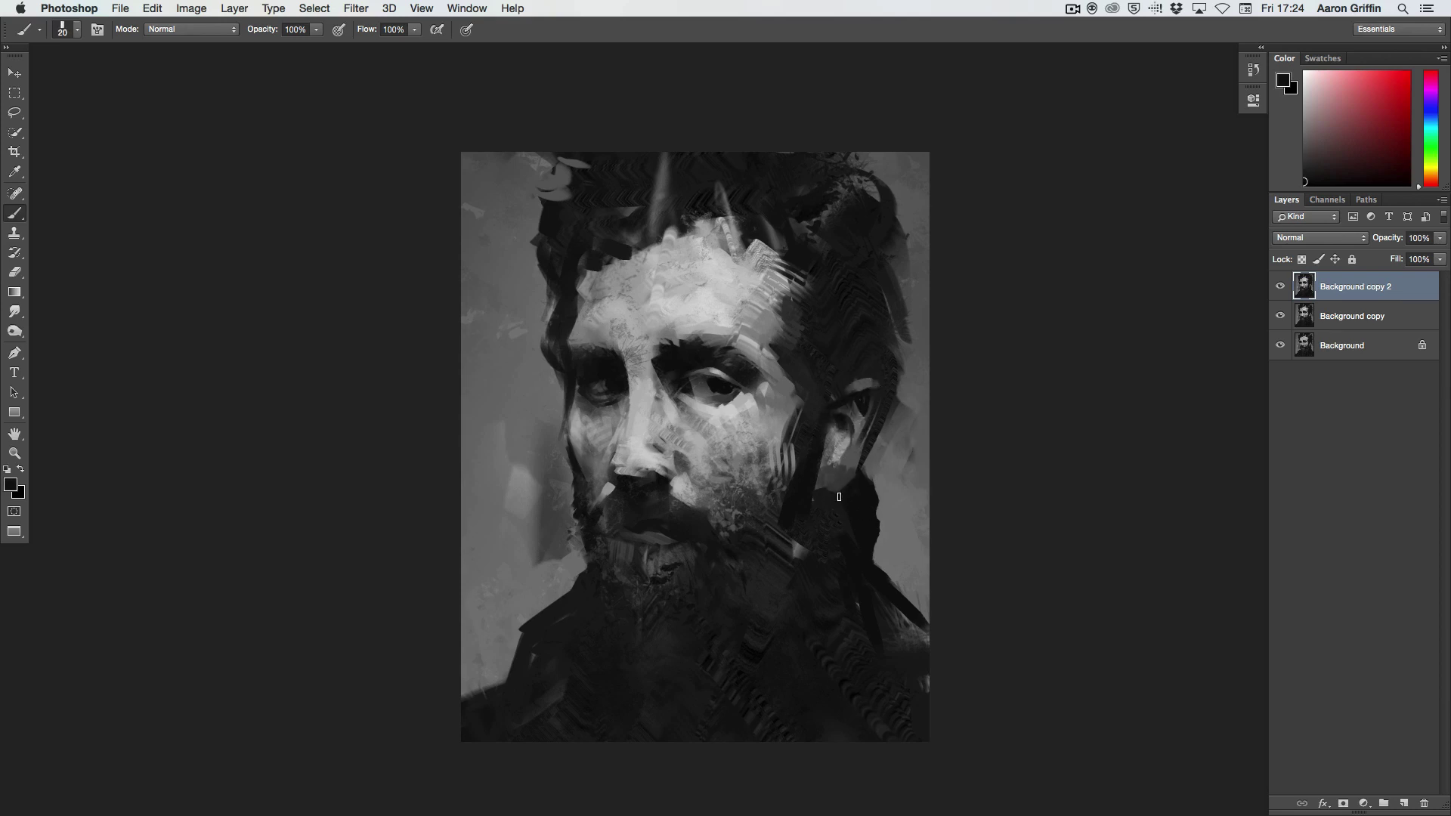
# Step: Sample darker and lighter face greys while enlarging the brush
pyautogui.keyDown('alt'); pyautogui.click(641, 470); pyautogui.keyUp('alt')
pyautogui.press(']')
pyautogui.press(']')
pyautogui.press(']')
pyautogui.keyDown('alt'); pyautogui.click(646, 469); pyautogui.keyUp('alt')
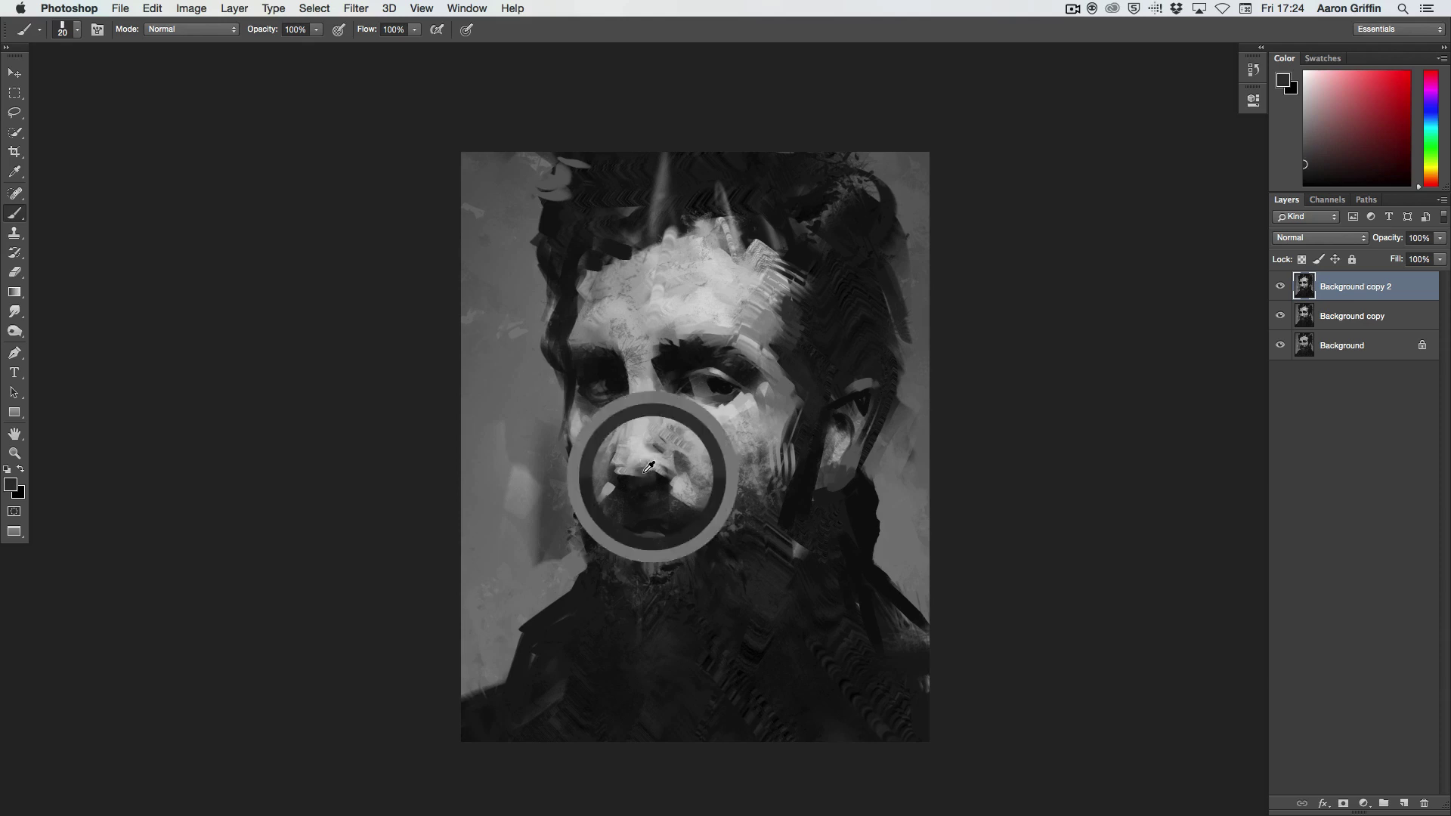
pyautogui.press(']')
# Step: Warp the face around the left eye in Liquify and apply it
pyautogui.hotkey('ctrl', 'shift', 'x')
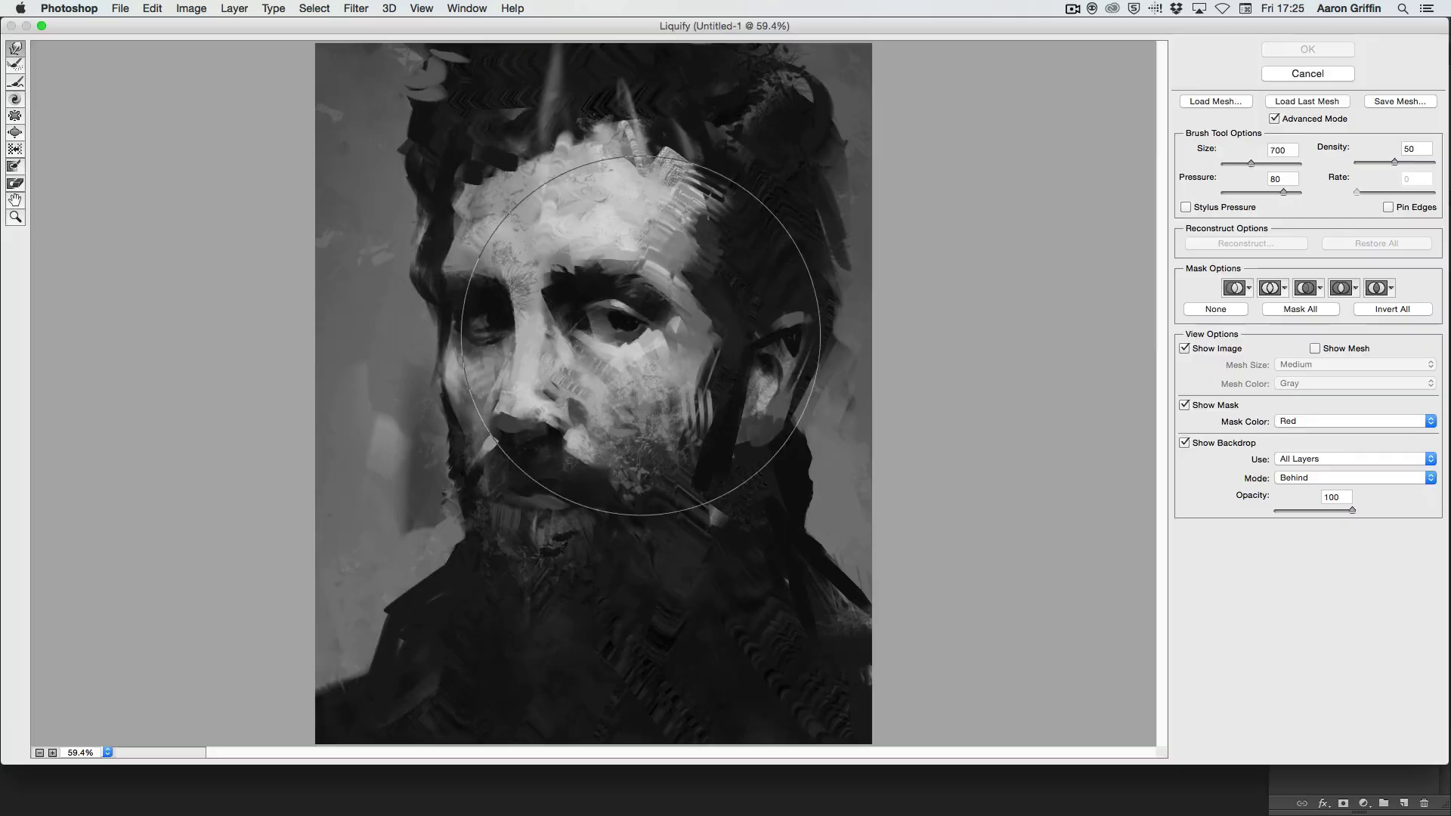
pyautogui.moveTo(575, 310); pyautogui.dragTo(666, 340)
pyautogui.press('Return')
# Step: Adjust the brush size and sample greys from the face, beard and cheek
pyautogui.rightClick(834, 563)
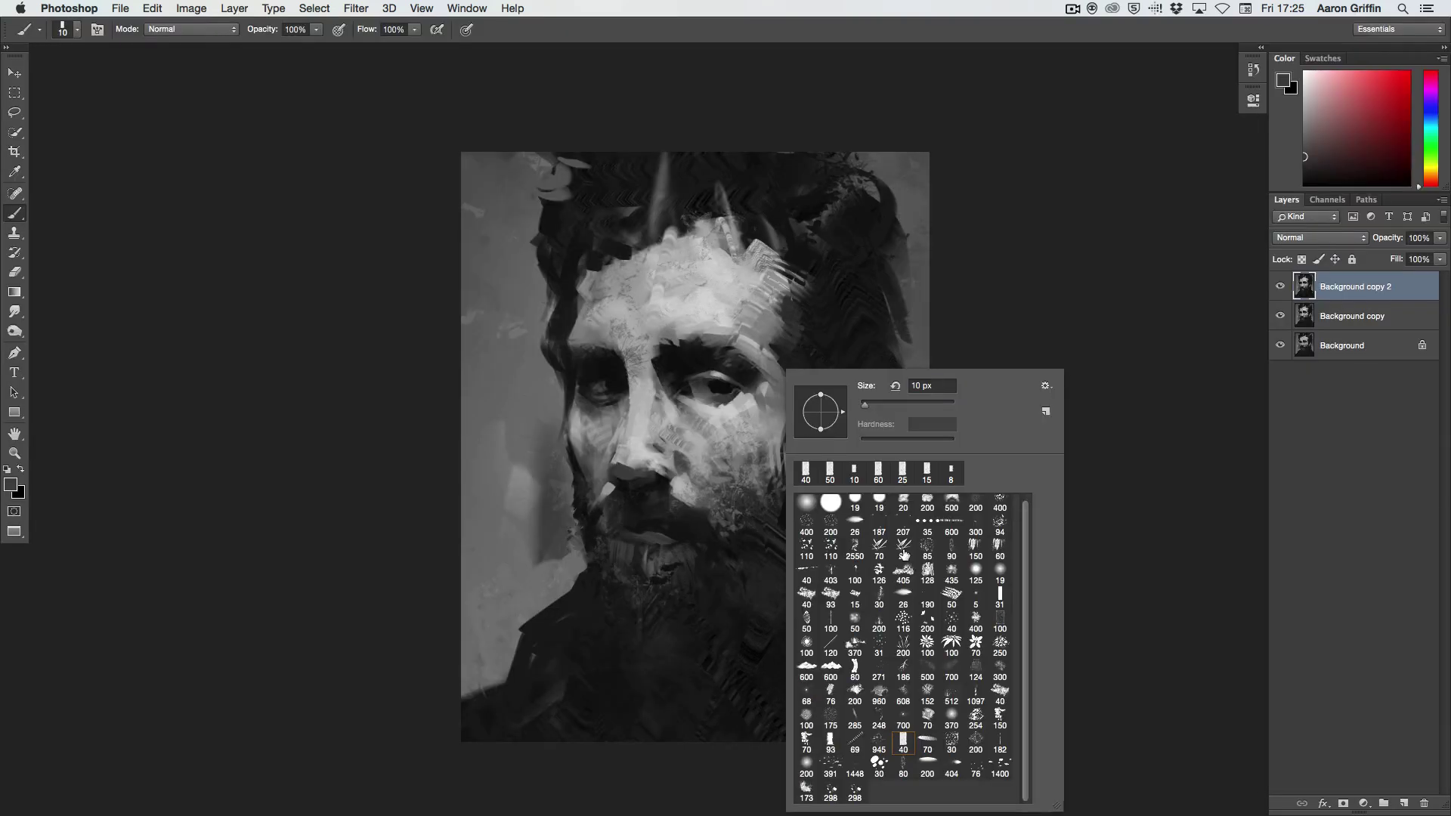
pyautogui.moveTo(820, 420); pyautogui.dragTo(828, 419)
pyautogui.keyDown('alt'); pyautogui.click(668, 495); pyautogui.keyUp('alt')
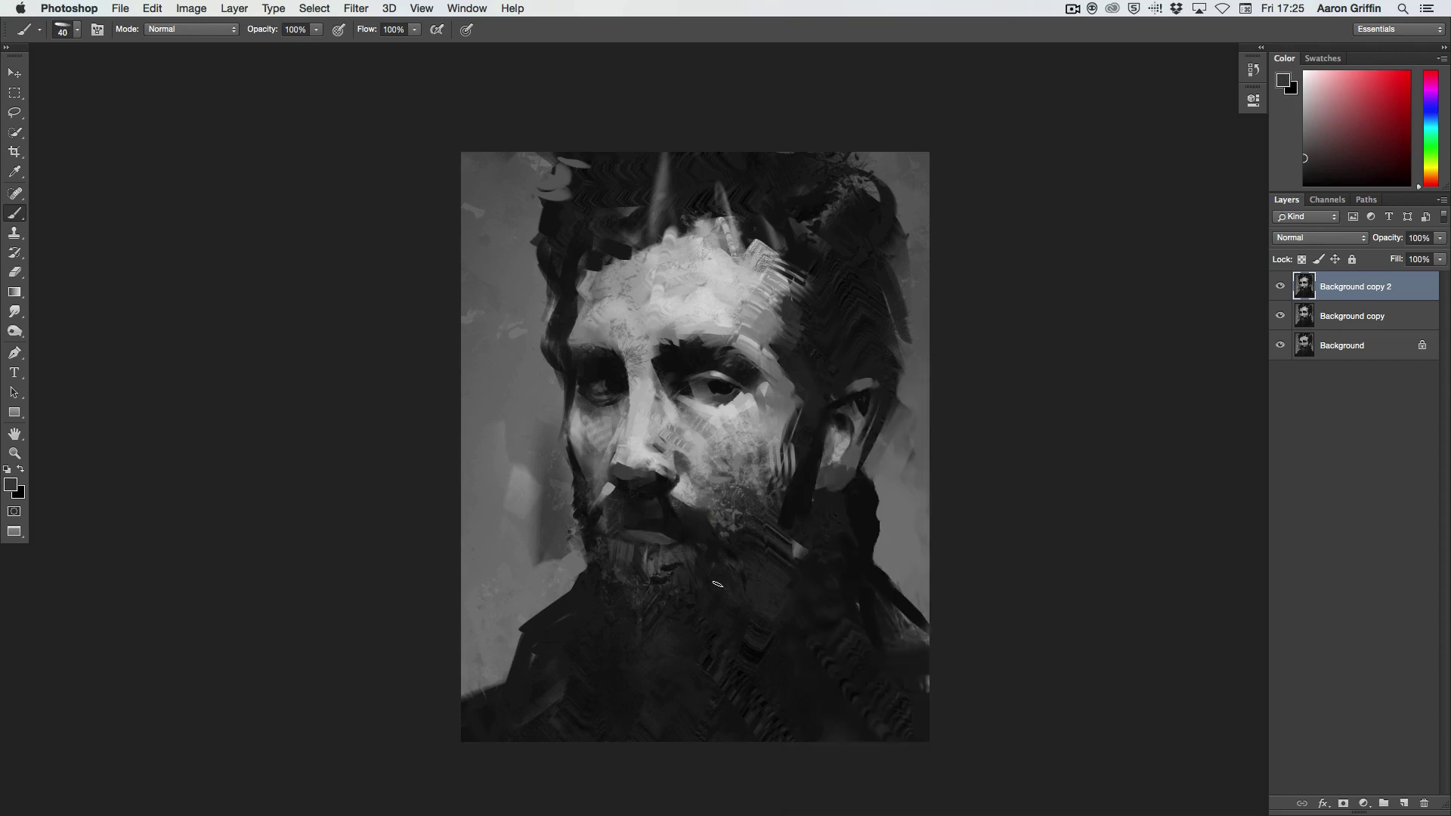
pyautogui.keyDown('alt'); pyautogui.click(683, 531); pyautogui.keyUp('alt')
pyautogui.rightClick(713, 370)
pyautogui.keyDown('alt'); pyautogui.click(696, 501); pyautogui.keyUp('alt')
pyautogui.keyDown('alt'); pyautogui.click(706, 497); pyautogui.keyUp('alt')
# Step: With a 175 brush, paint a light background stroke left of the beard
pyautogui.rightClick(706, 496)
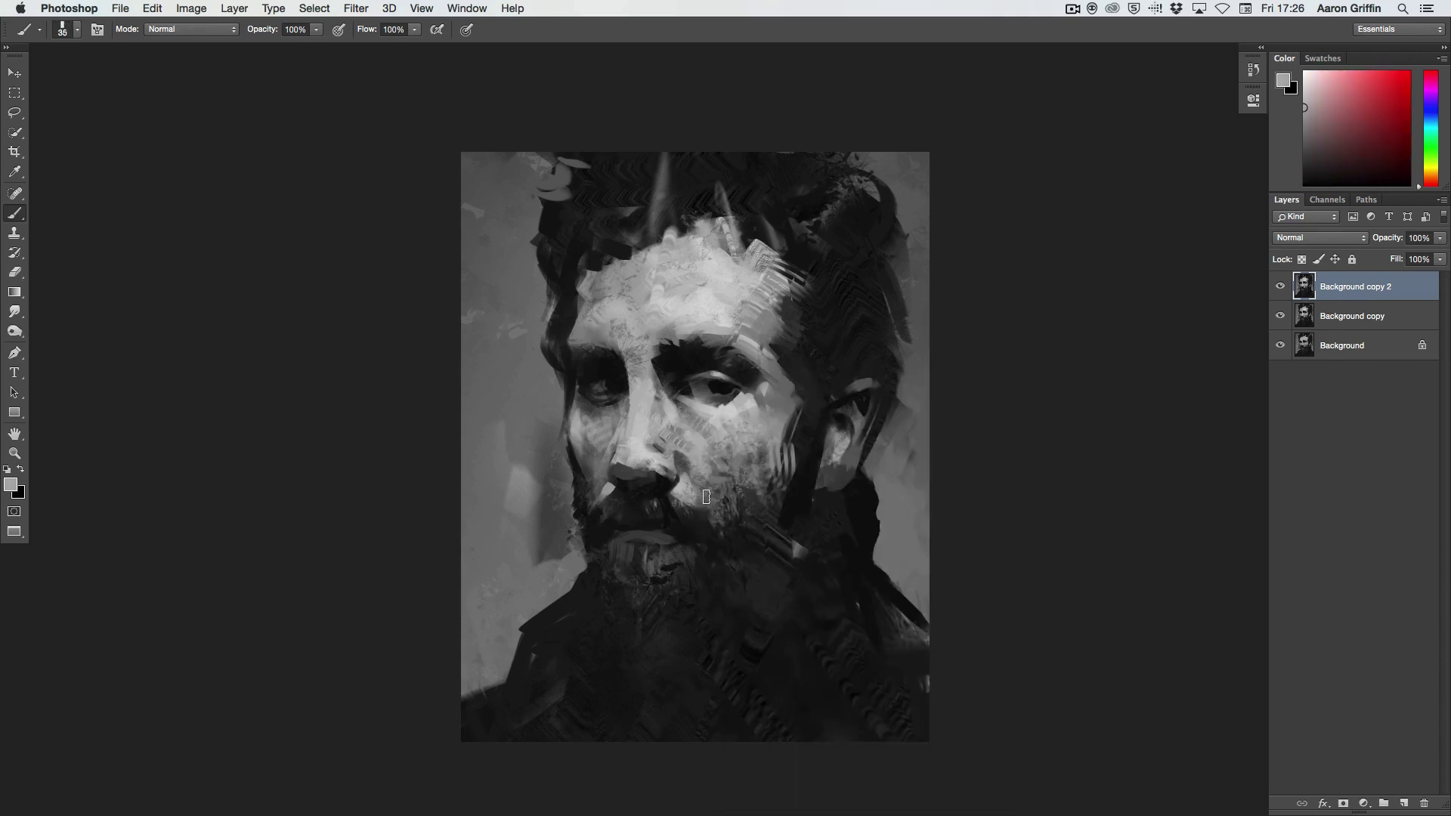
pyautogui.rightClick(726, 370)
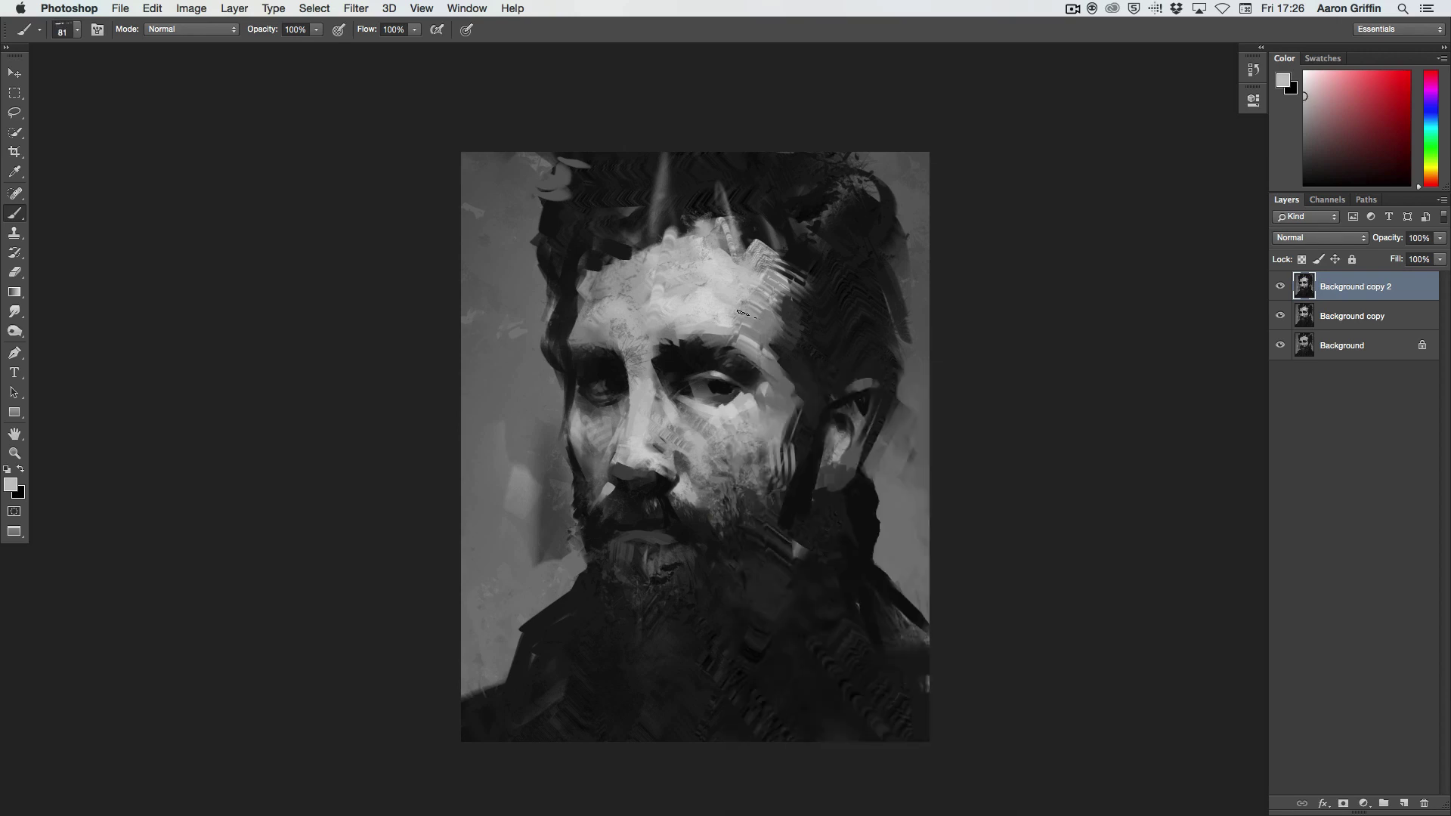
pyautogui.keyDown('alt'); pyautogui.click(764, 474); pyautogui.keyUp('alt')
pyautogui.keyDown('alt'); pyautogui.click(548, 480); pyautogui.keyUp('alt')
pyautogui.moveTo(559, 476); pyautogui.dragTo(541, 563)
# Step: Paint dark strokes over the right shoulder and coat at size 300, then begin saving
pyautogui.keyDown('alt'); pyautogui.click(907, 582); pyautogui.keyUp('alt')
pyautogui.moveTo(908, 574); pyautogui.dragTo(907, 651)
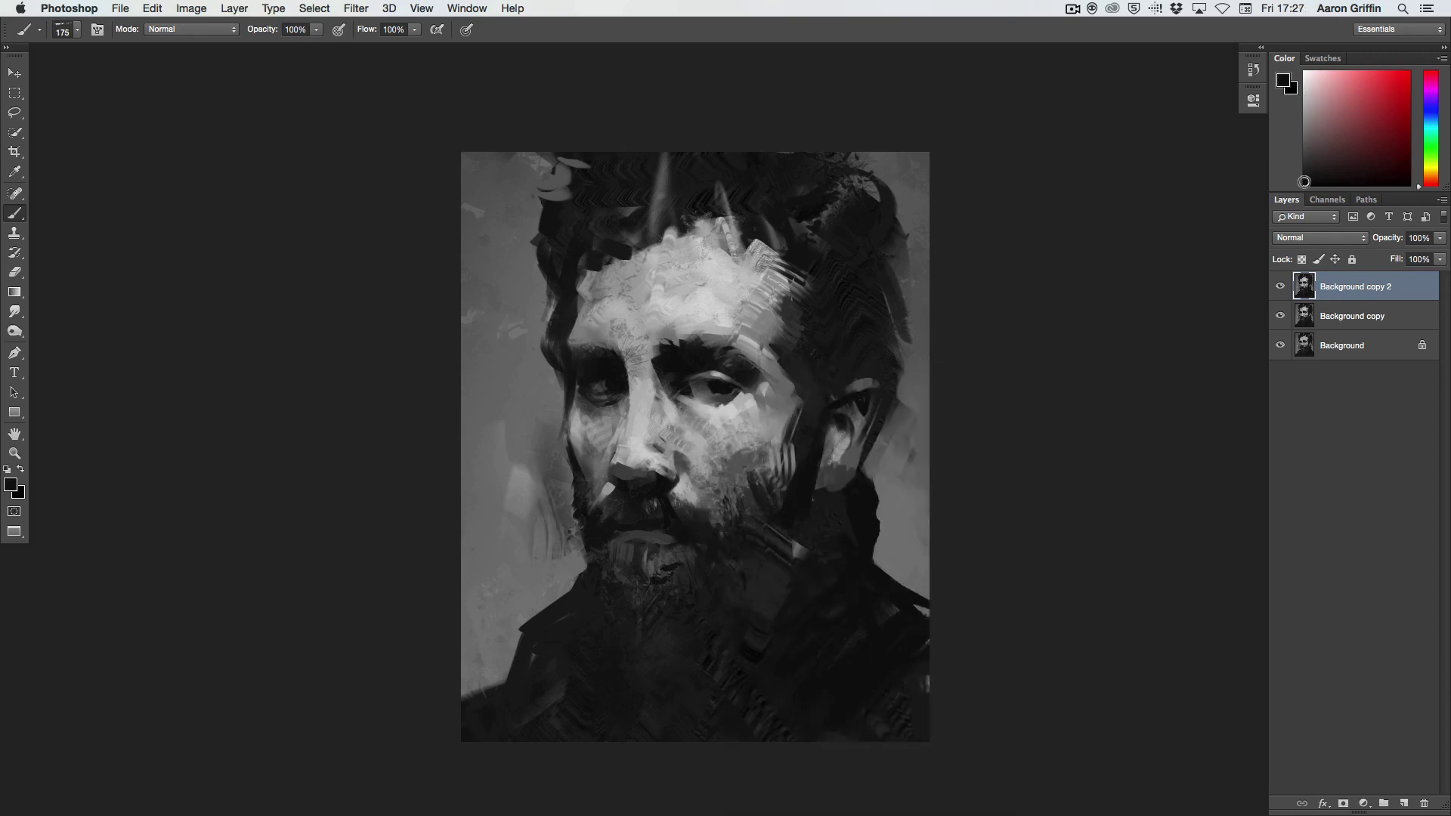
pyautogui.keyDown('alt'); pyautogui.click(680, 605); pyautogui.keyUp('alt')
pyautogui.moveTo(726, 703); pyautogui.dragTo(831, 665)
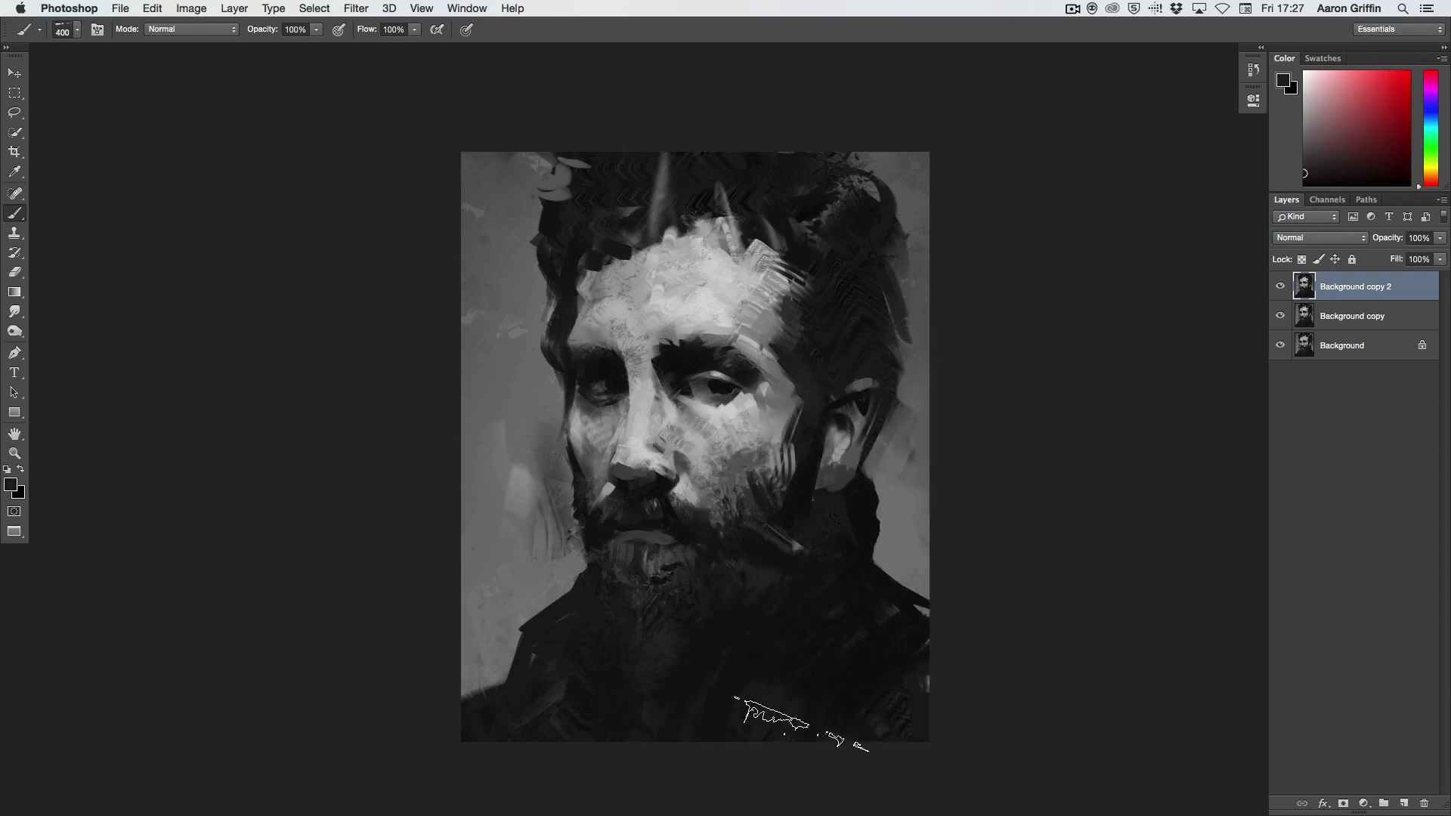
pyautogui.press(']')
pyautogui.press(']')
pyautogui.press(']')
pyautogui.rightClick(718, 367)
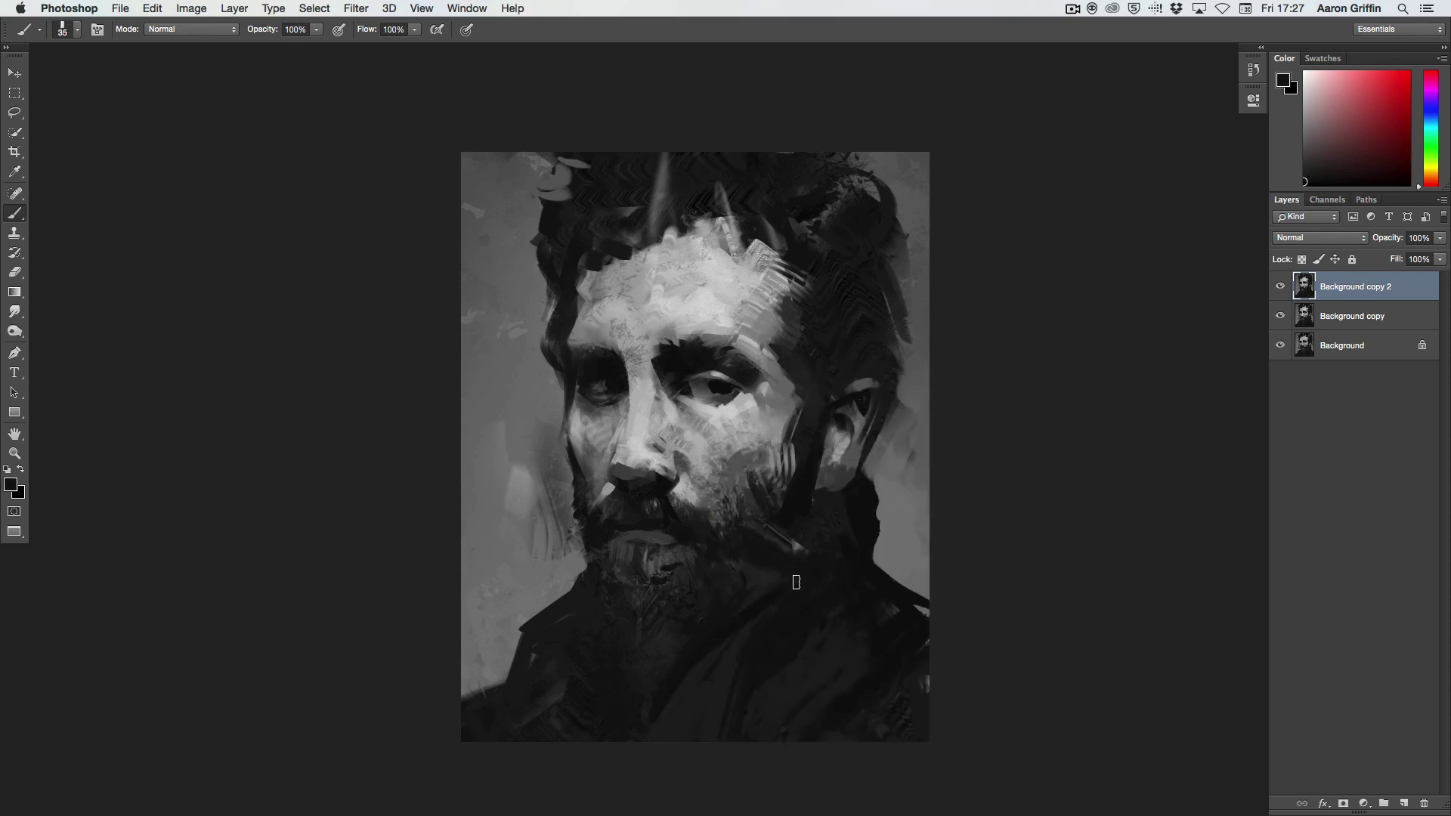
pyautogui.moveTo(725, 620); pyautogui.dragTo(576, 672)
pyautogui.hotkey('ctrl', 's')
# Step: Save the file as JG.psd, then toggle Smudge and Brush, sampling cheek and eye greys
pyautogui.write('JG')
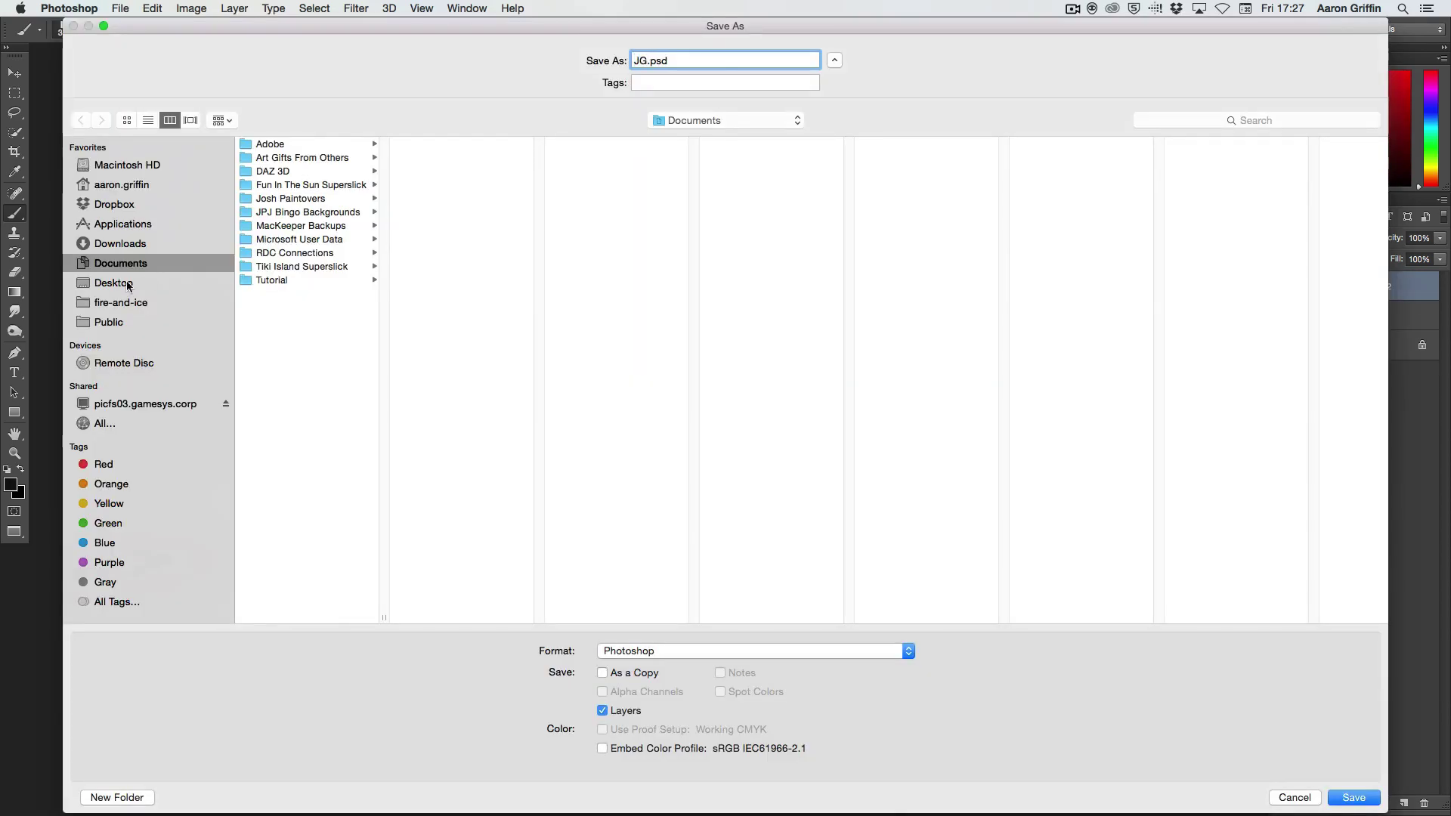
pyautogui.press('Return')
pyautogui.press('r')
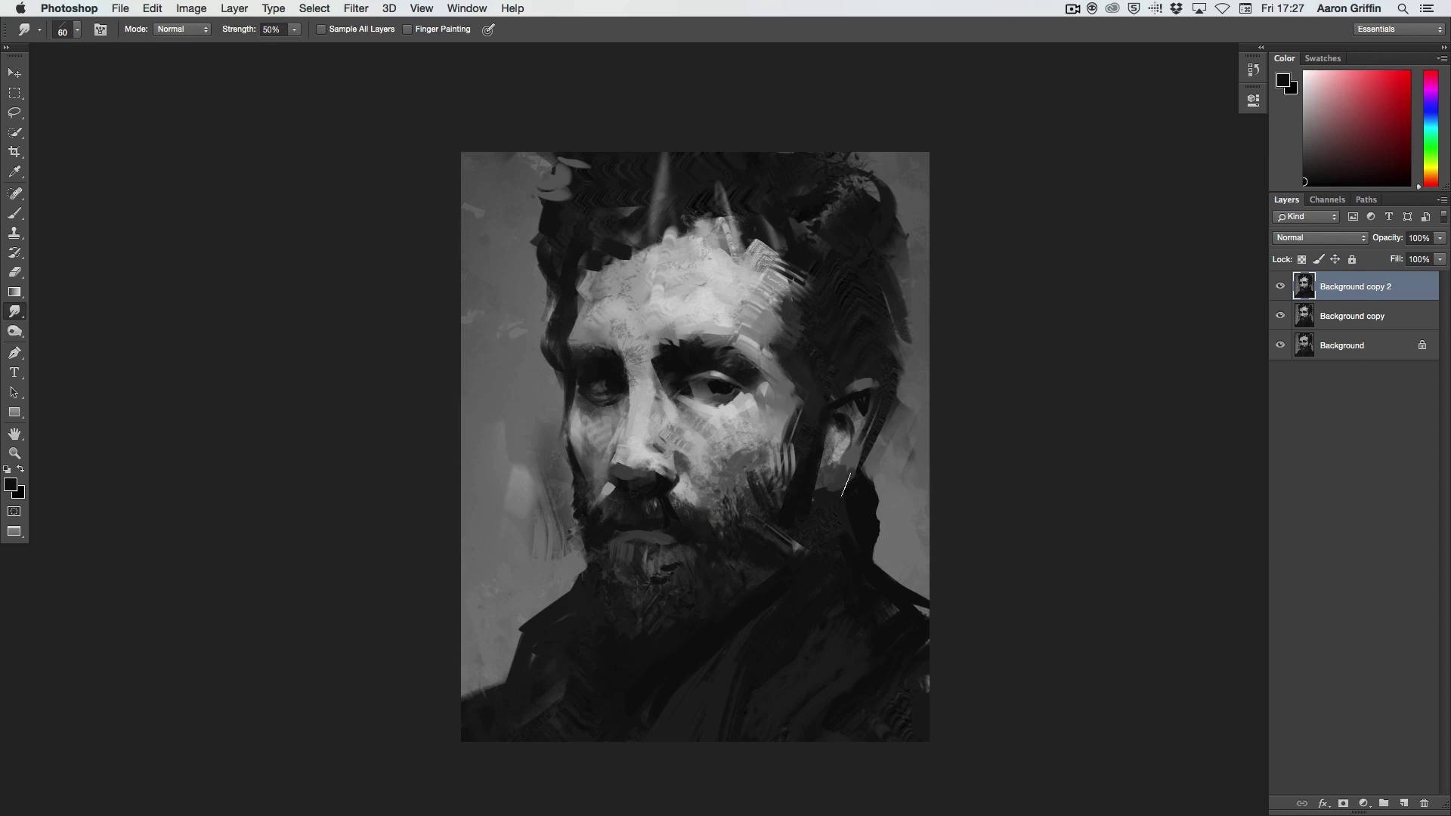
pyautogui.press('b')
pyautogui.keyDown('alt'); pyautogui.click(790, 416); pyautogui.keyUp('alt')
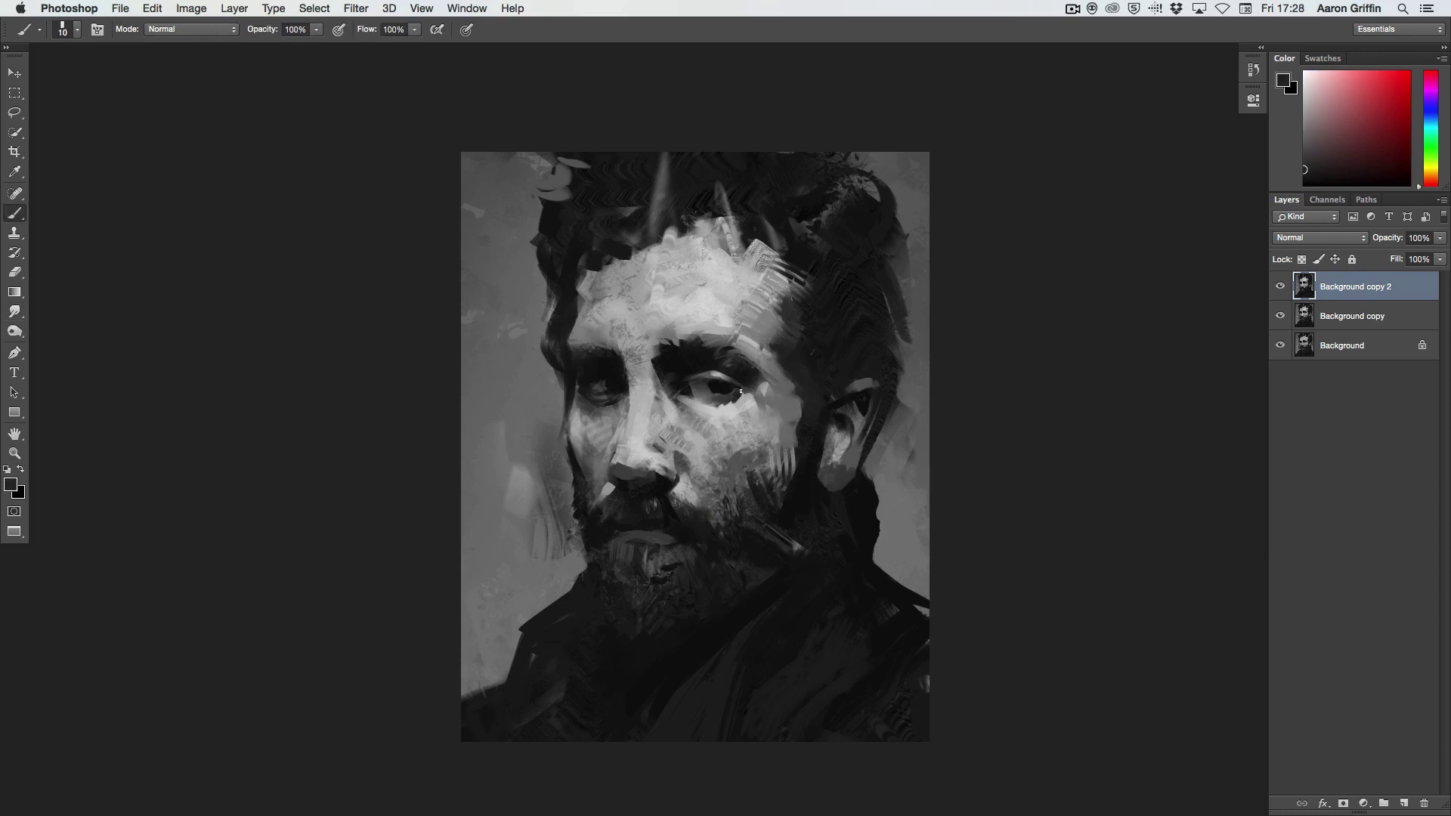
pyautogui.keyDown('alt'); pyautogui.click(743, 401); pyautogui.keyUp('alt')
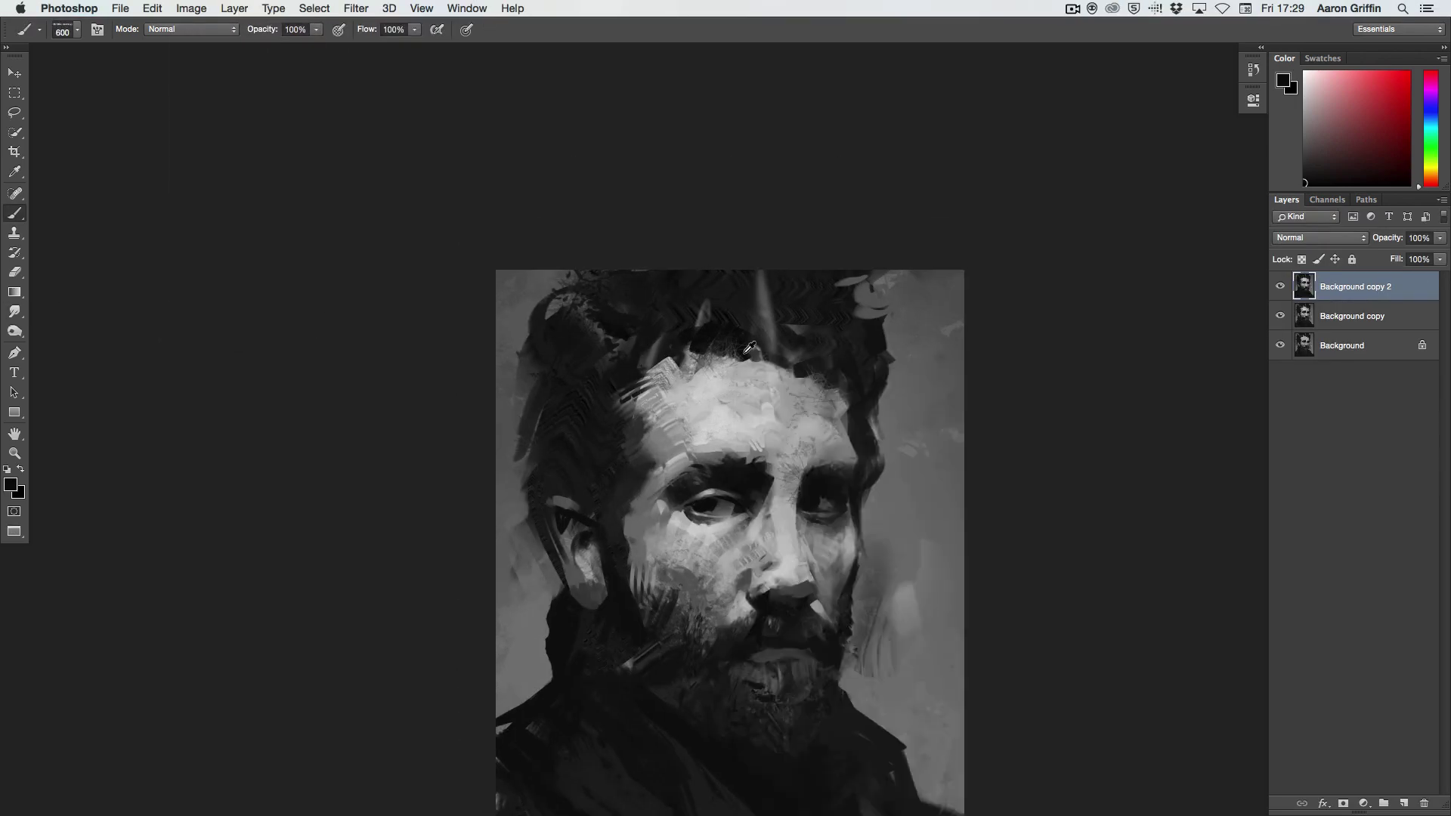
# Step: Paint dark and light hair strands, showing the Brush settings panel and resizing the tip
pyautogui.moveTo(703, 370)
pyautogui.mouseDown()
pyautogui.moveTo(694, 326)
pyautogui.moveTo(786, 355)
pyautogui.mouseUp()
pyautogui.click(466, 8)
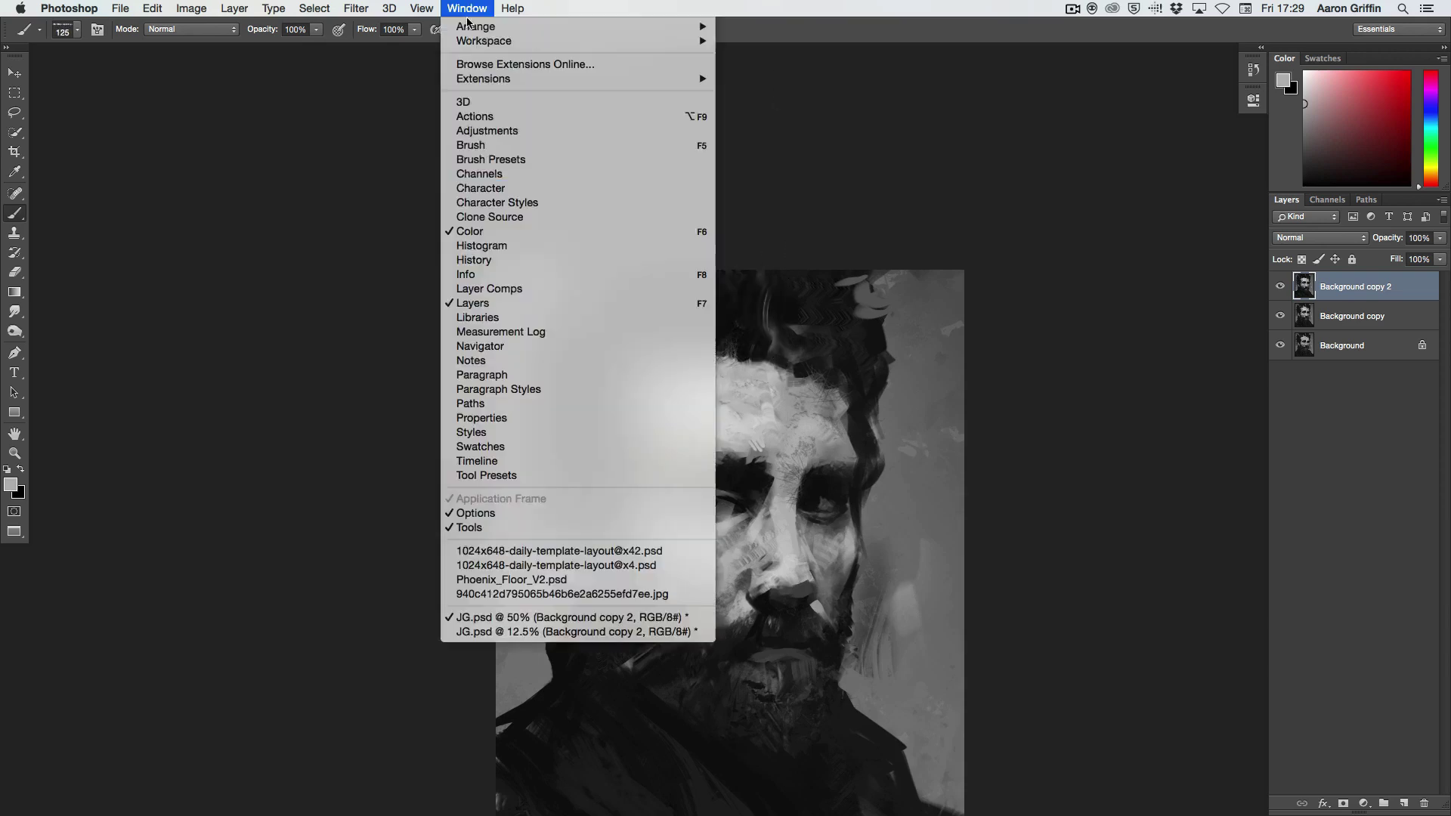
pyautogui.click(473, 236)
pyautogui.moveTo(725, 303)
pyautogui.mouseDown()
pyautogui.moveTo(832, 325)
pyautogui.moveTo(725, 317)
pyautogui.mouseUp()
pyautogui.press(']')
pyautogui.press(']')
pyautogui.press(']')
pyautogui.press('F5')
pyautogui.press('[')
pyautogui.press('[')
pyautogui.press('[')
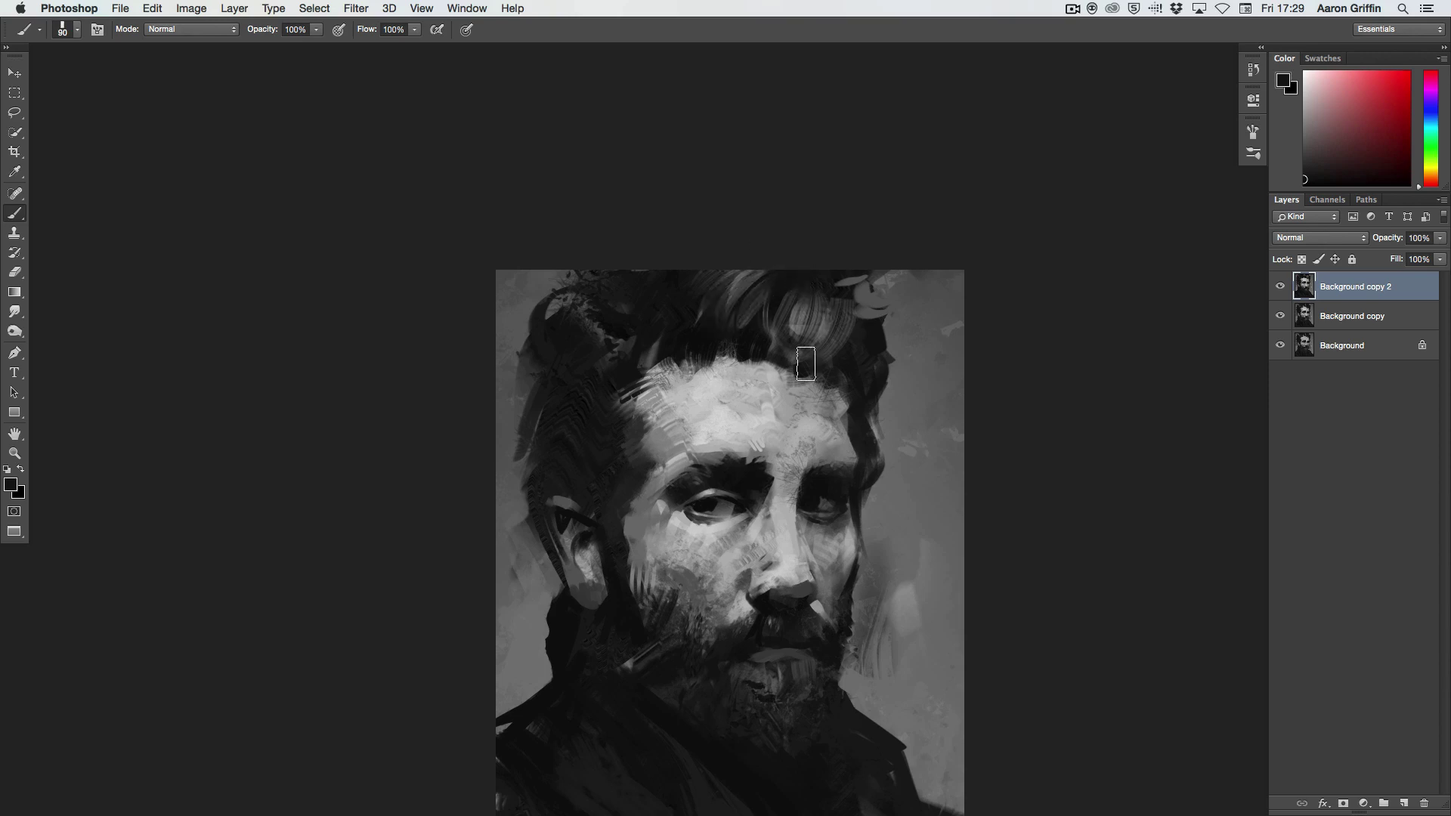
# Step: Swap the painting colour to black and paint dark strokes beside the head
pyautogui.rightClick(870, 380)
pyautogui.press('Escape')
pyautogui.press('x')
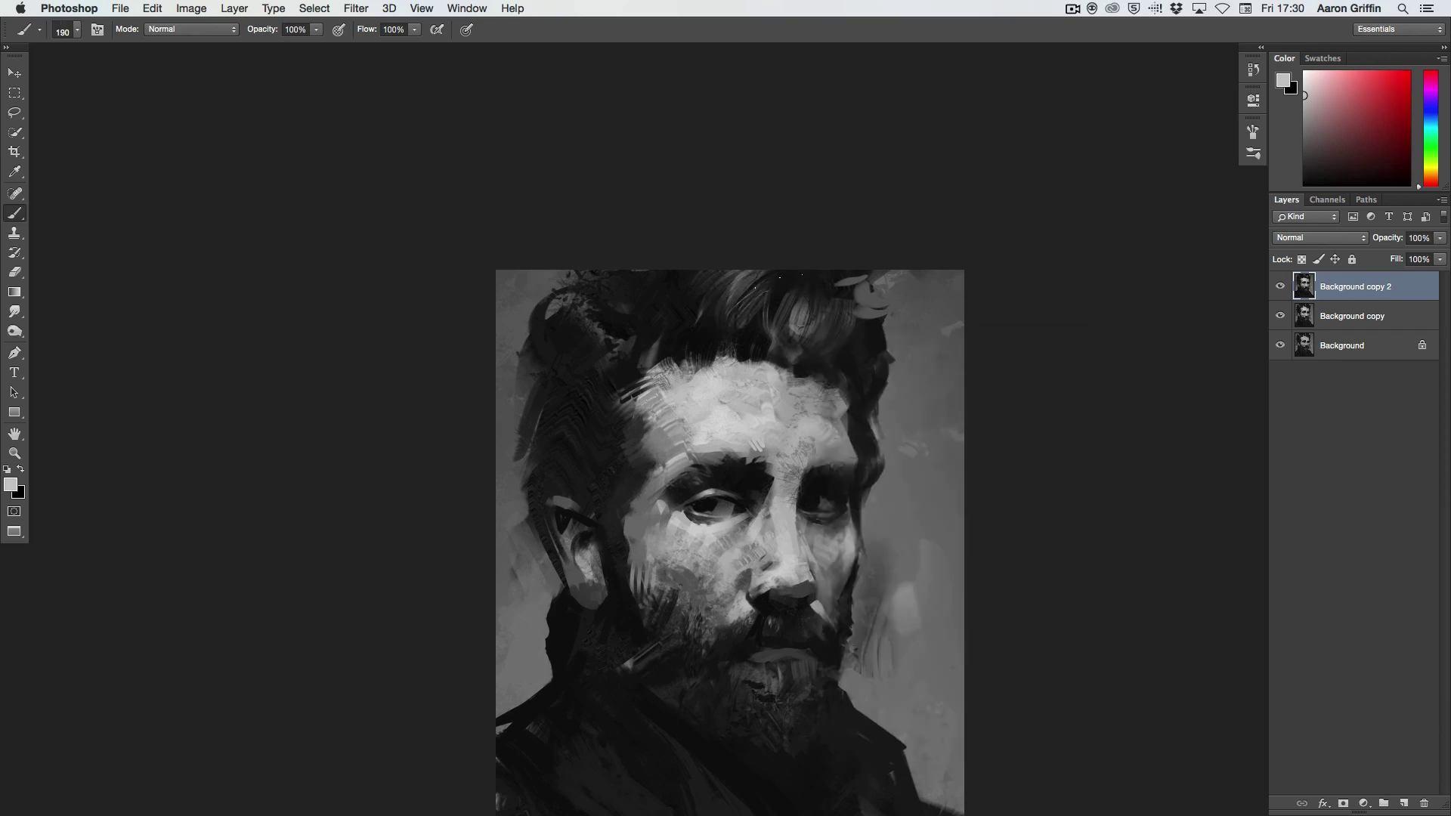
pyautogui.rightClick(780, 229)
pyautogui.press('x')
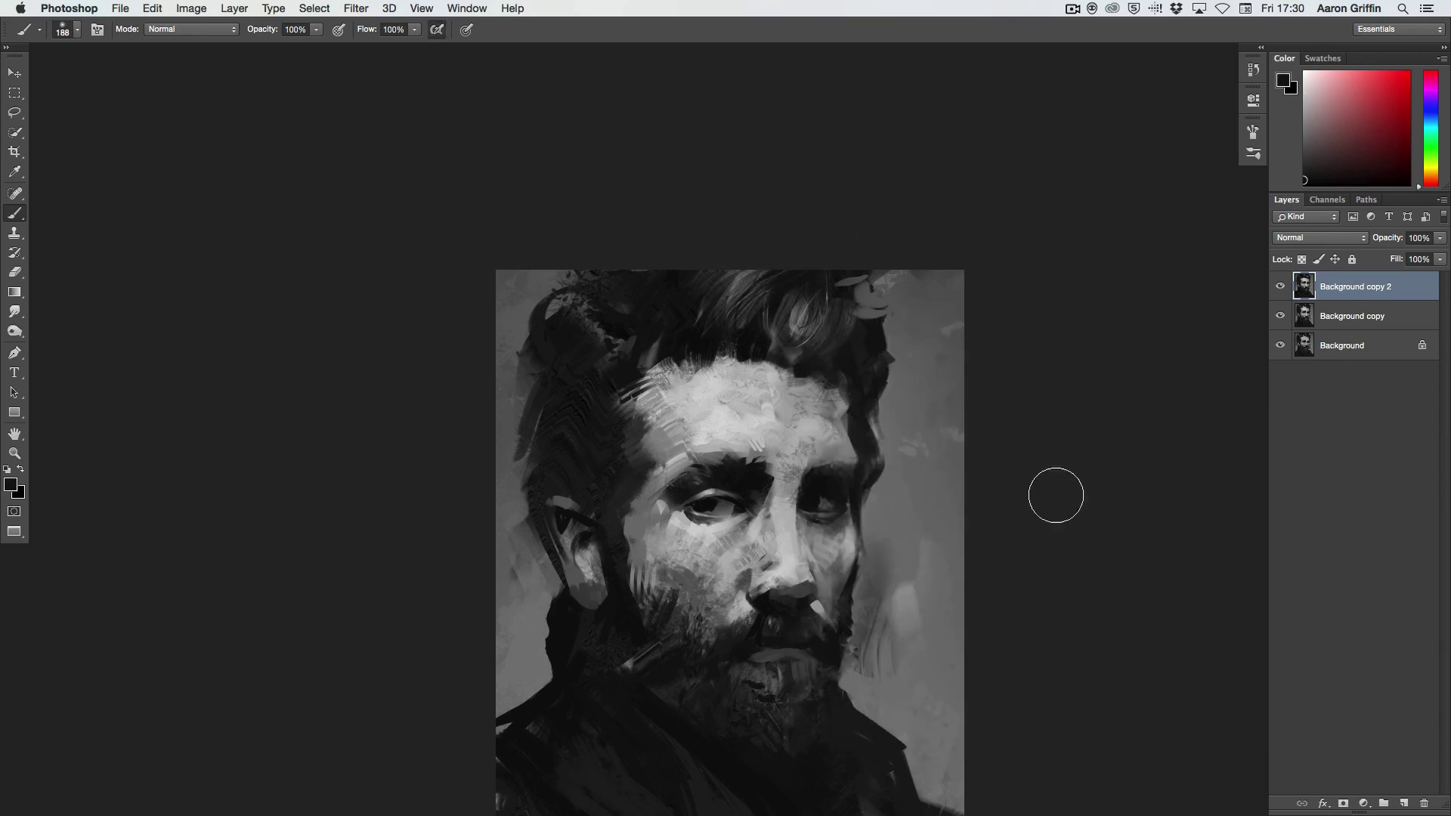
pyautogui.rightClick(905, 348)
pyautogui.moveTo(930, 405); pyautogui.dragTo(935, 405)
# Step: Paint more dark strokes on the portrait, then pick a size 90 brush
pyautogui.press('Return')
pyautogui.scroll(-3, 714, 484)
pyautogui.moveTo(635, 590); pyautogui.dragTo(582, 540)
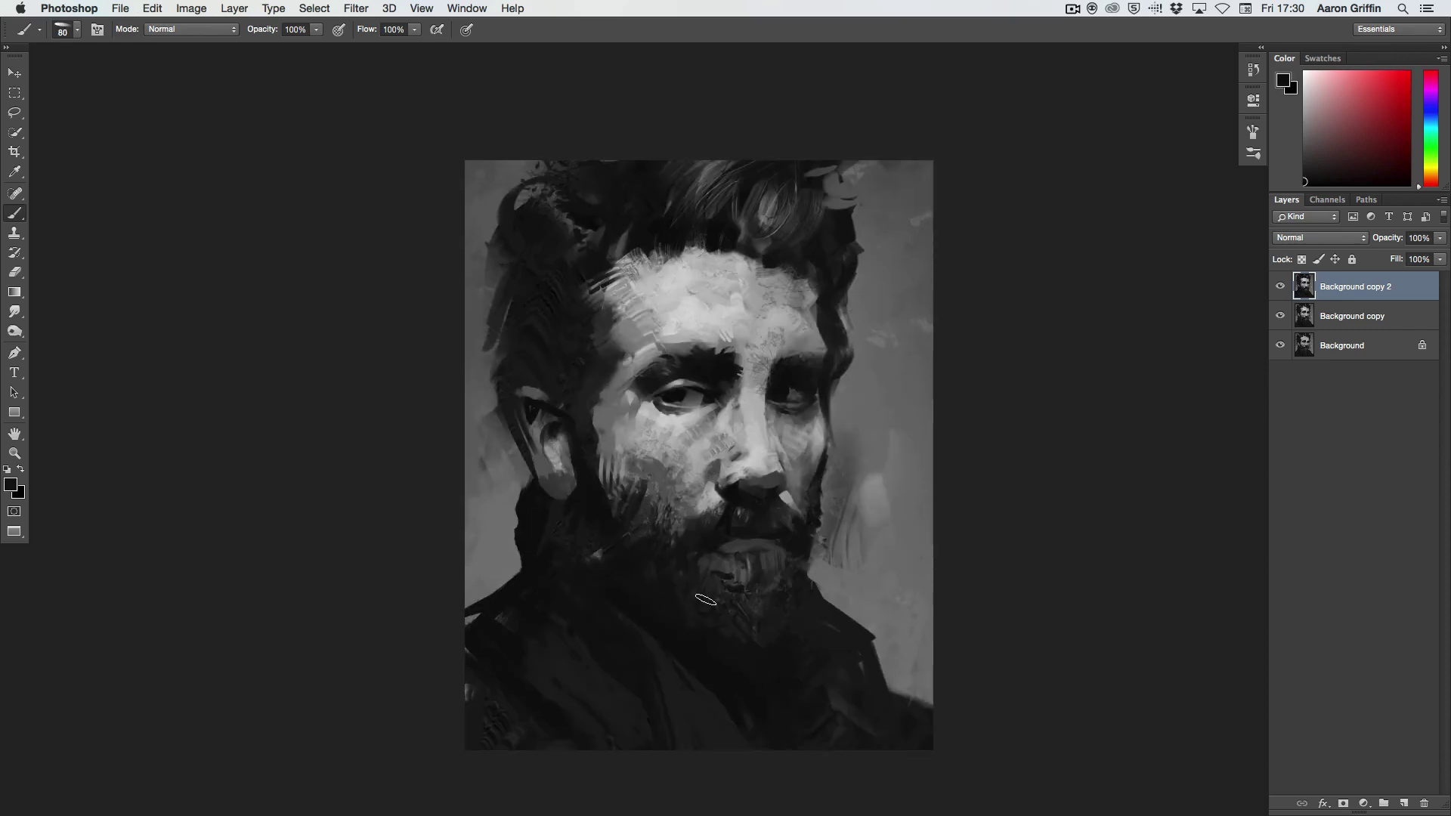
pyautogui.rightClick(771, 356)
pyautogui.doubleClick(903, 741)
pyautogui.scroll(1, 776, 618)
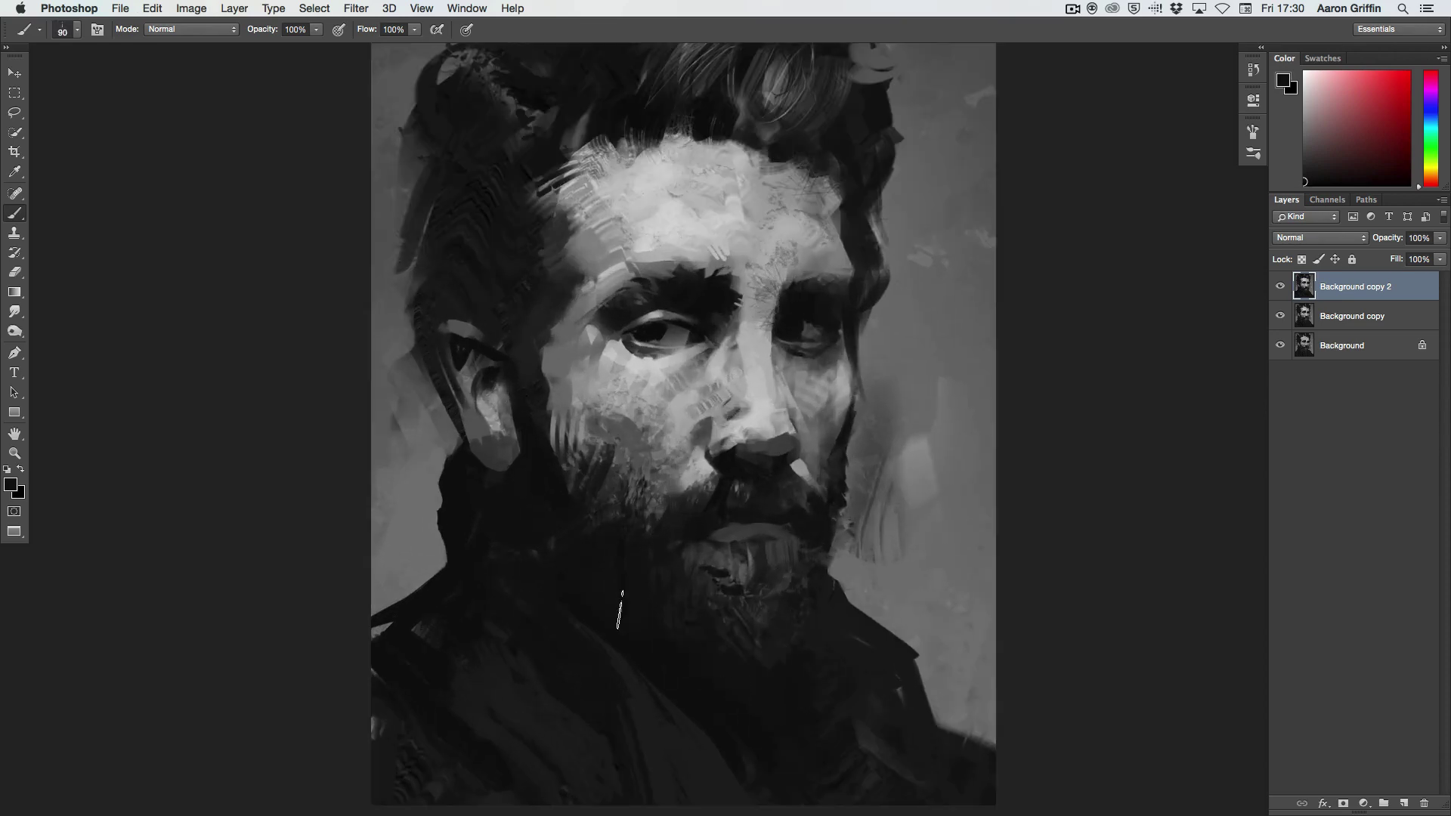
# Step: Add dark strokes at the jaw, then paint light textured strokes on the left cheek at 50% opacity
pyautogui.moveTo(545, 434); pyautogui.dragTo(567, 477)
pyautogui.press('5')
pyautogui.press('x')
pyautogui.rightClick(656, 371)
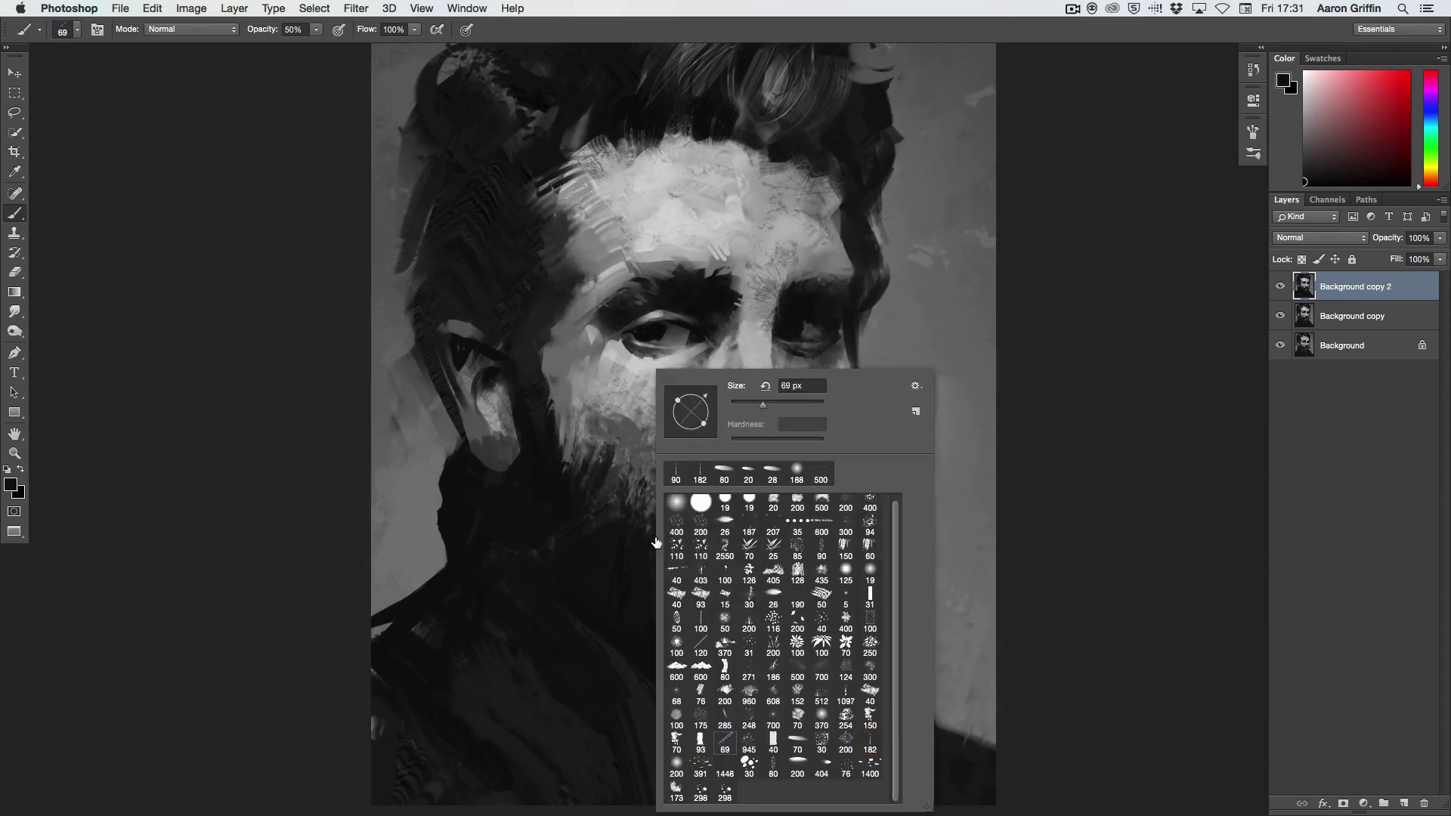
pyautogui.press('Return')
pyautogui.press(']')
pyautogui.keyDown('alt'); pyautogui.click(618, 387); pyautogui.keyUp('alt')
pyautogui.moveTo(624, 402); pyautogui.dragTo(597, 355)
# Step: Restore opacity to 100% and paint light sampled-grey strokes up the nose bridge
pyautogui.keyDown('alt'); pyautogui.click(605, 307); pyautogui.keyUp('alt')
pyautogui.press('[')
pyautogui.press('[')
pyautogui.press('[')
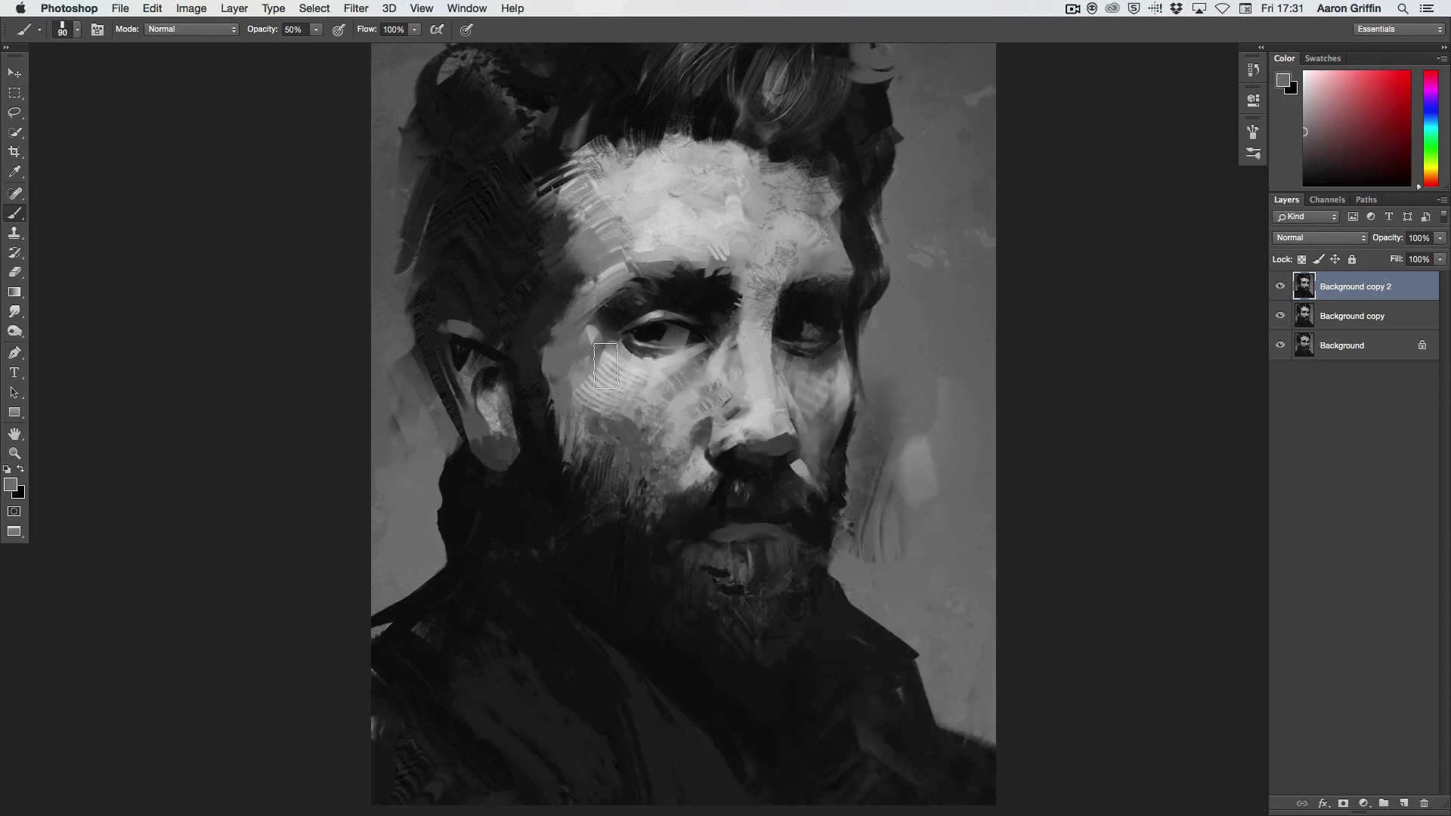
pyautogui.press('[')
pyautogui.press('[')
pyautogui.press('[')
pyautogui.keyDown('alt'); pyautogui.click(735, 361); pyautogui.keyUp('alt')
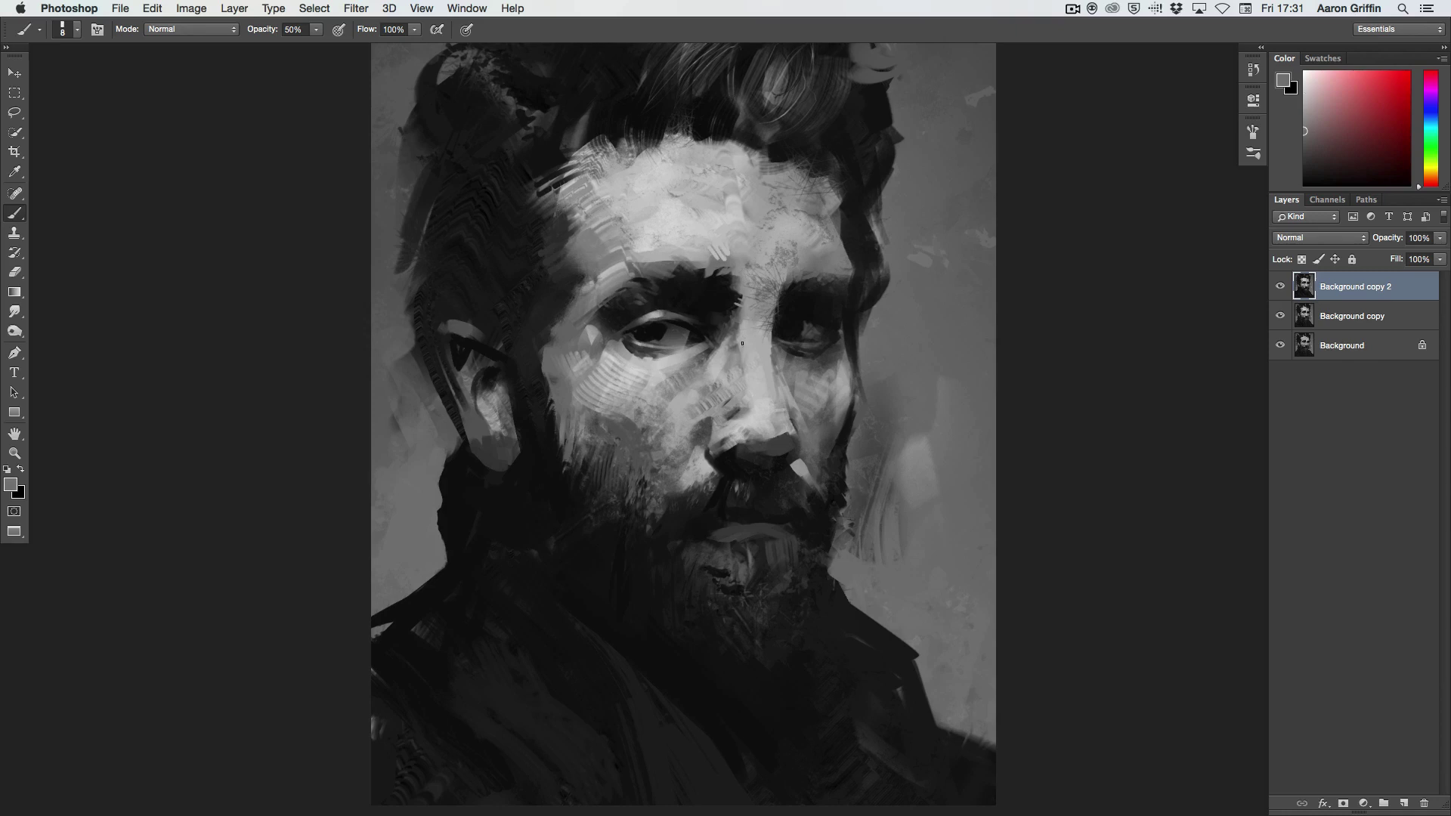
pyautogui.press('0')
pyautogui.press(']')
pyautogui.press(']')
pyautogui.press(']')
pyautogui.keyDown('alt'); pyautogui.click(748, 421); pyautogui.keyUp('alt')
pyautogui.moveTo(721, 449)
pyautogui.mouseDown()
pyautogui.moveTo(763, 412)
pyautogui.moveTo(756, 310)
pyautogui.mouseUp()
# Step: Sample light greys with a smaller brush for fine detail touches
pyautogui.keyDown('alt'); pyautogui.click(773, 382); pyautogui.keyUp('alt')
pyautogui.press('[')
pyautogui.press('[')
pyautogui.press('[')
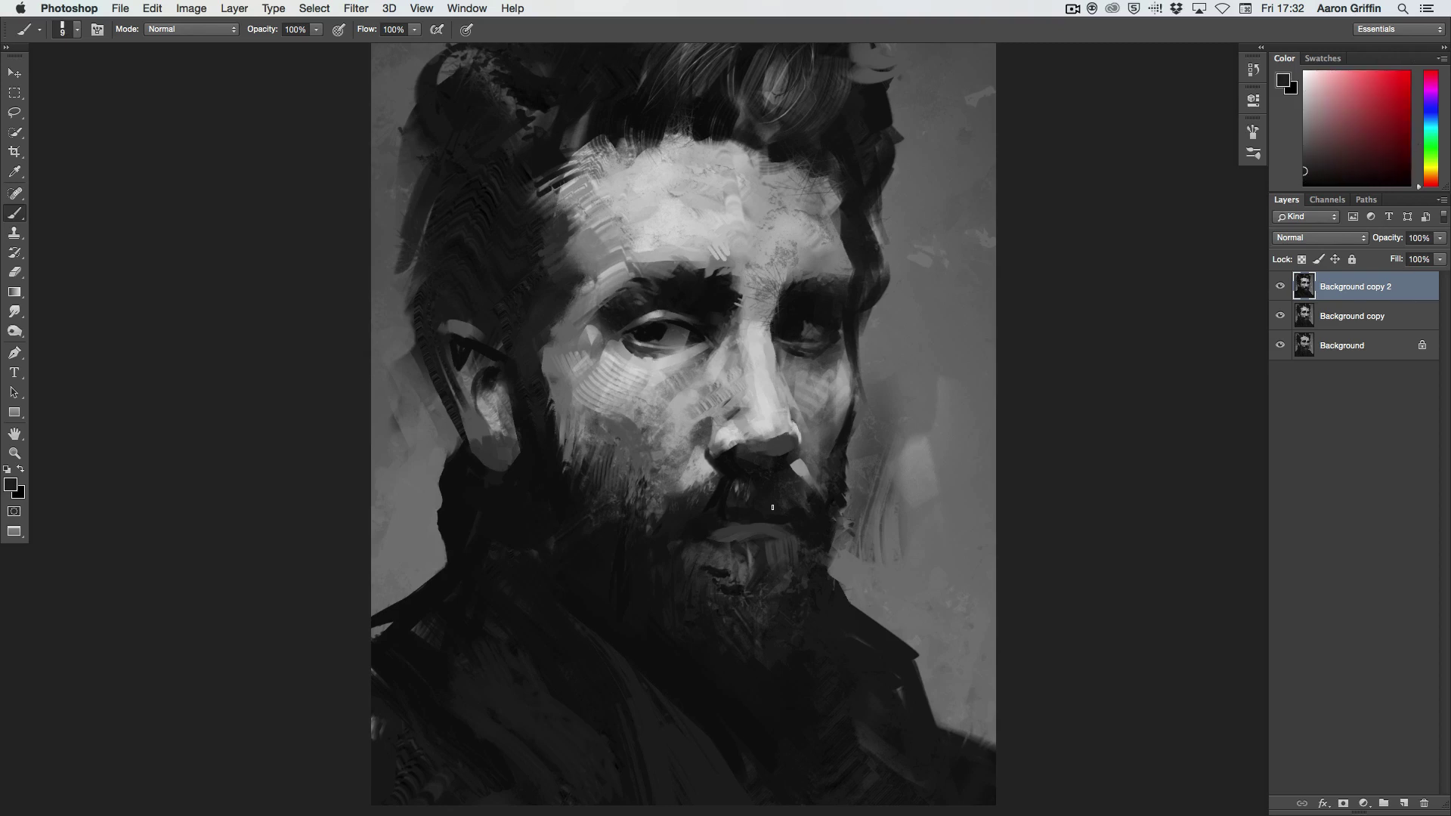
pyautogui.keyDown('alt'); pyautogui.click(771, 316); pyautogui.keyUp('alt')
pyautogui.rightClick(784, 237)
# Step: Paint light grey strokes on the left cheek at 40% brush opacity
pyautogui.moveTo(832, 279); pyautogui.dragTo(820, 280)
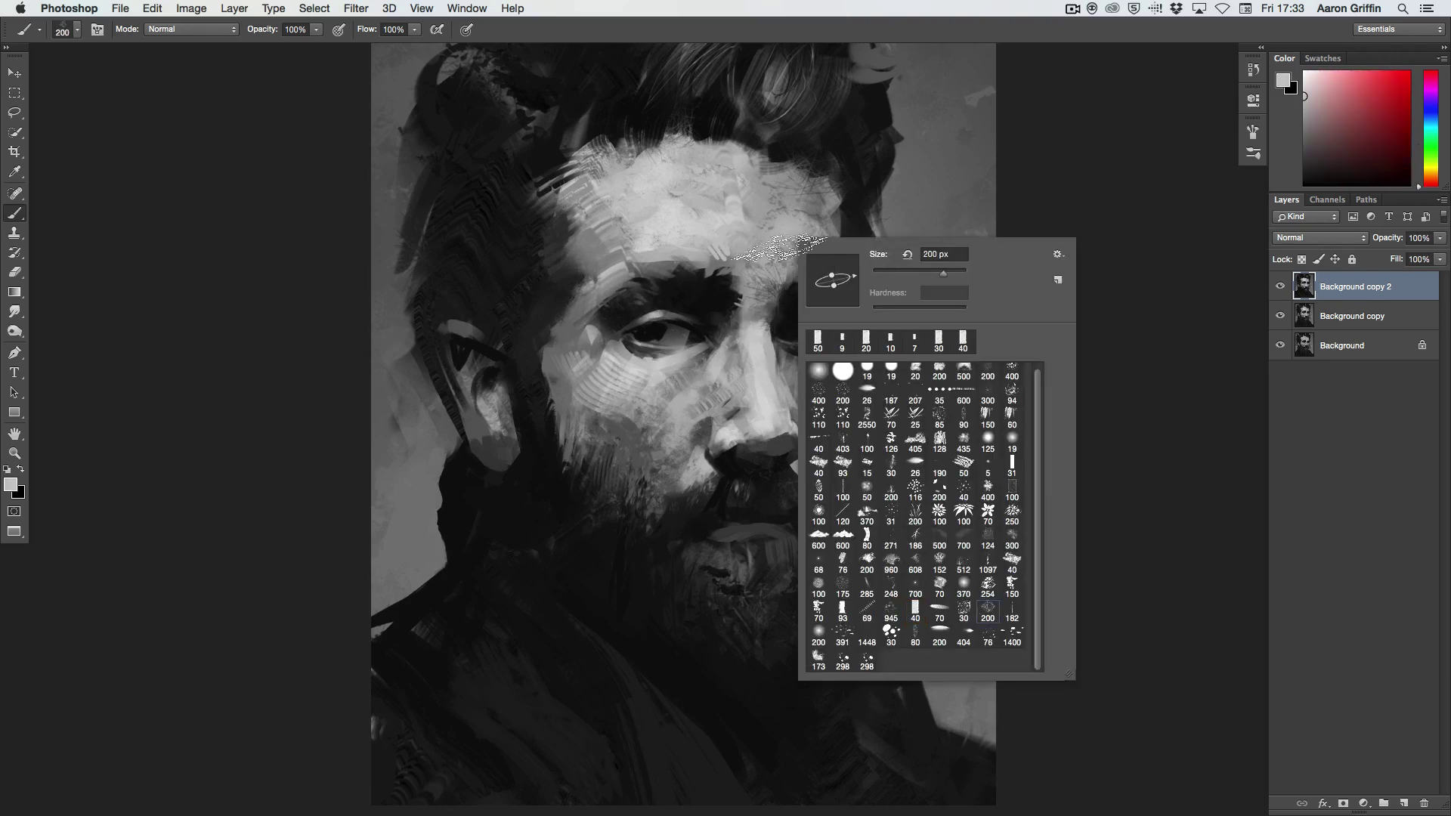
pyautogui.click(774, 221)
pyautogui.rightClick(774, 221)
pyautogui.press('4')
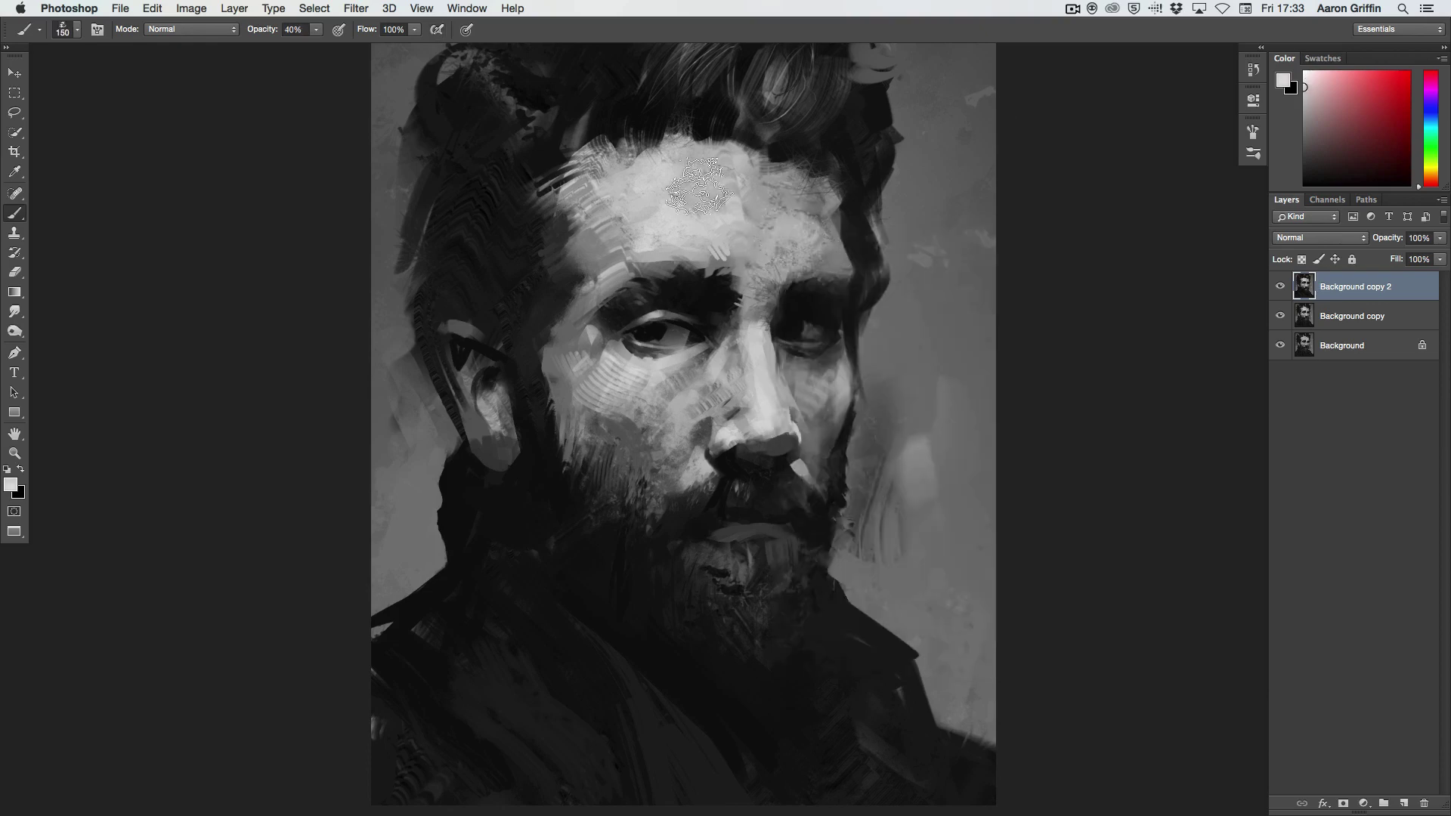
pyautogui.keyDown('alt'); pyautogui.click(586, 347); pyautogui.keyUp('alt')
pyautogui.press('r')
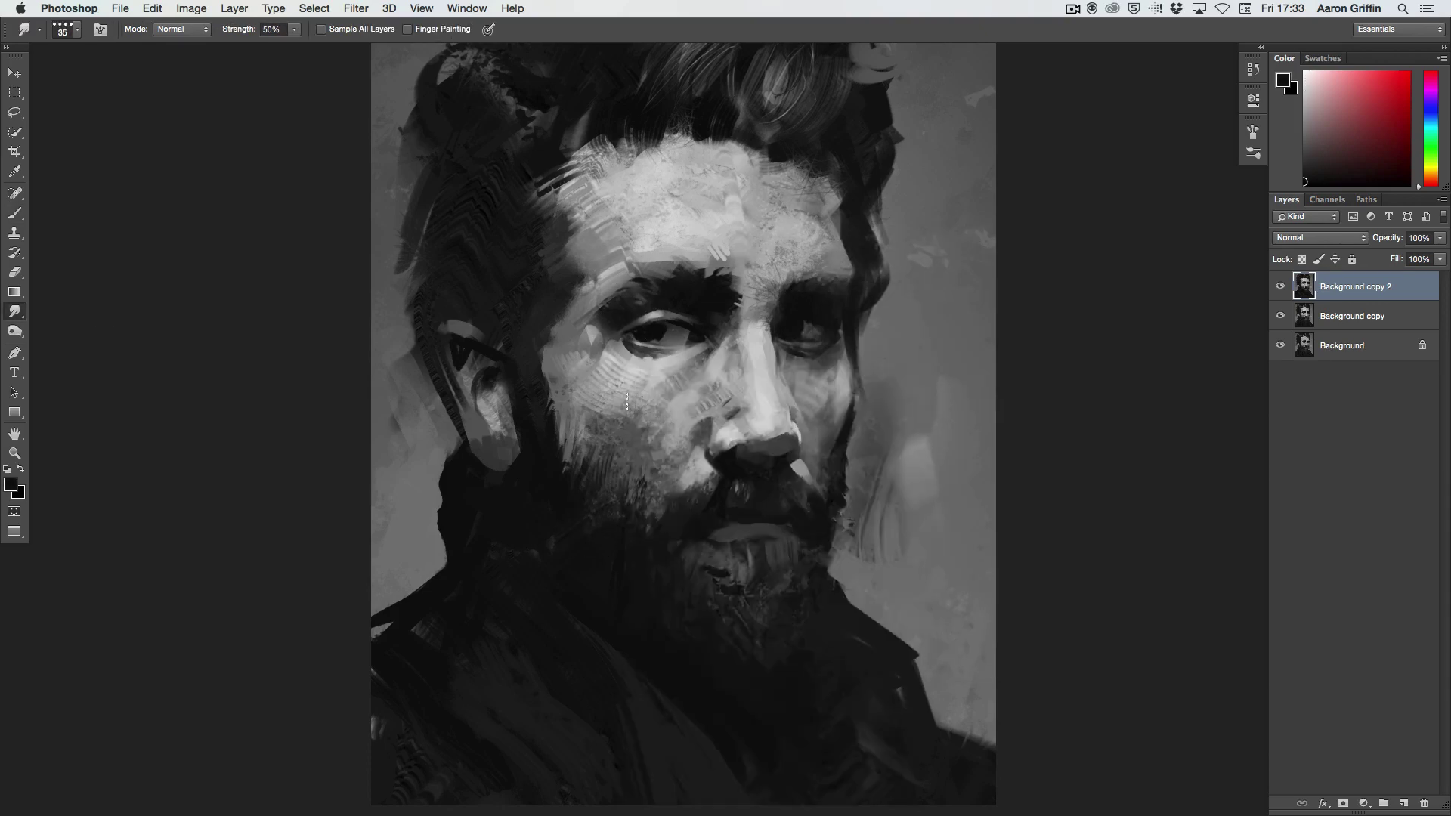
pyautogui.press('b')
pyautogui.keyDown('alt'); pyautogui.click(788, 461); pyautogui.keyUp('alt')
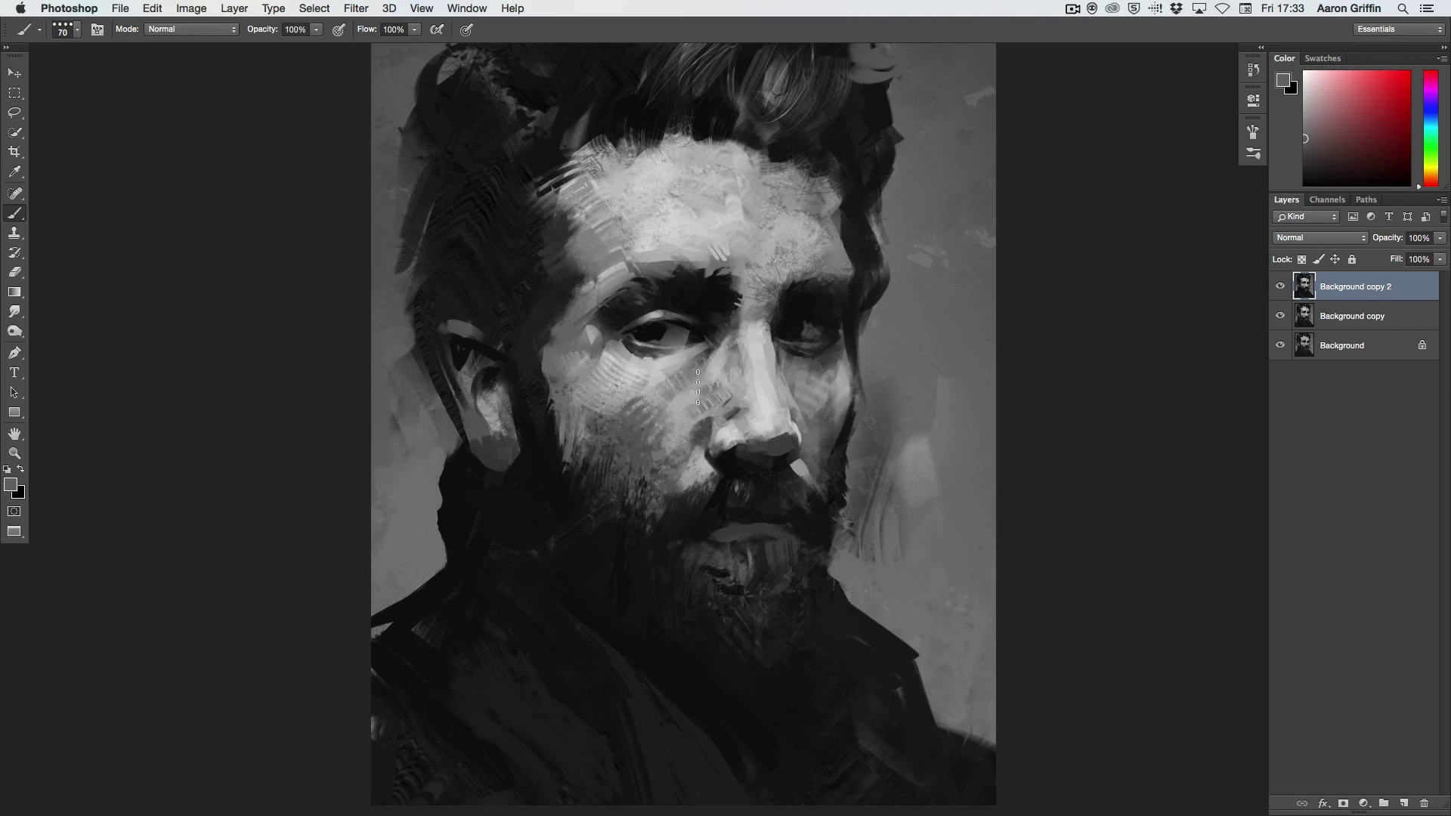
pyautogui.moveTo(642, 401); pyautogui.dragTo(662, 450)
# Step: Sample forehead and darker greys, resize the brush and pick a dotted brush tip
pyautogui.rightClick(656, 359)
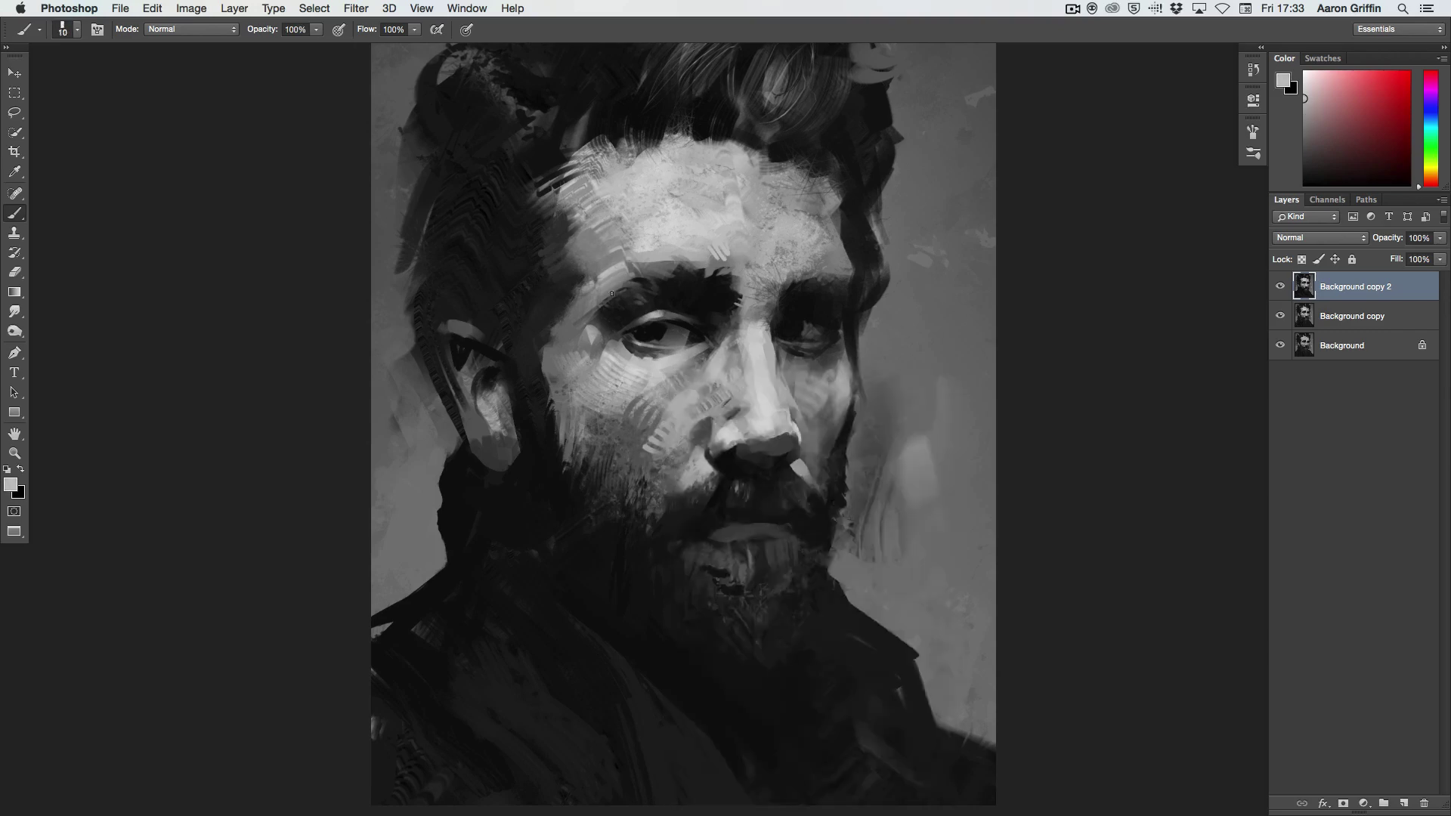
pyautogui.keyDown('alt'); pyautogui.click(639, 216); pyautogui.keyUp('alt')
pyautogui.press('[')
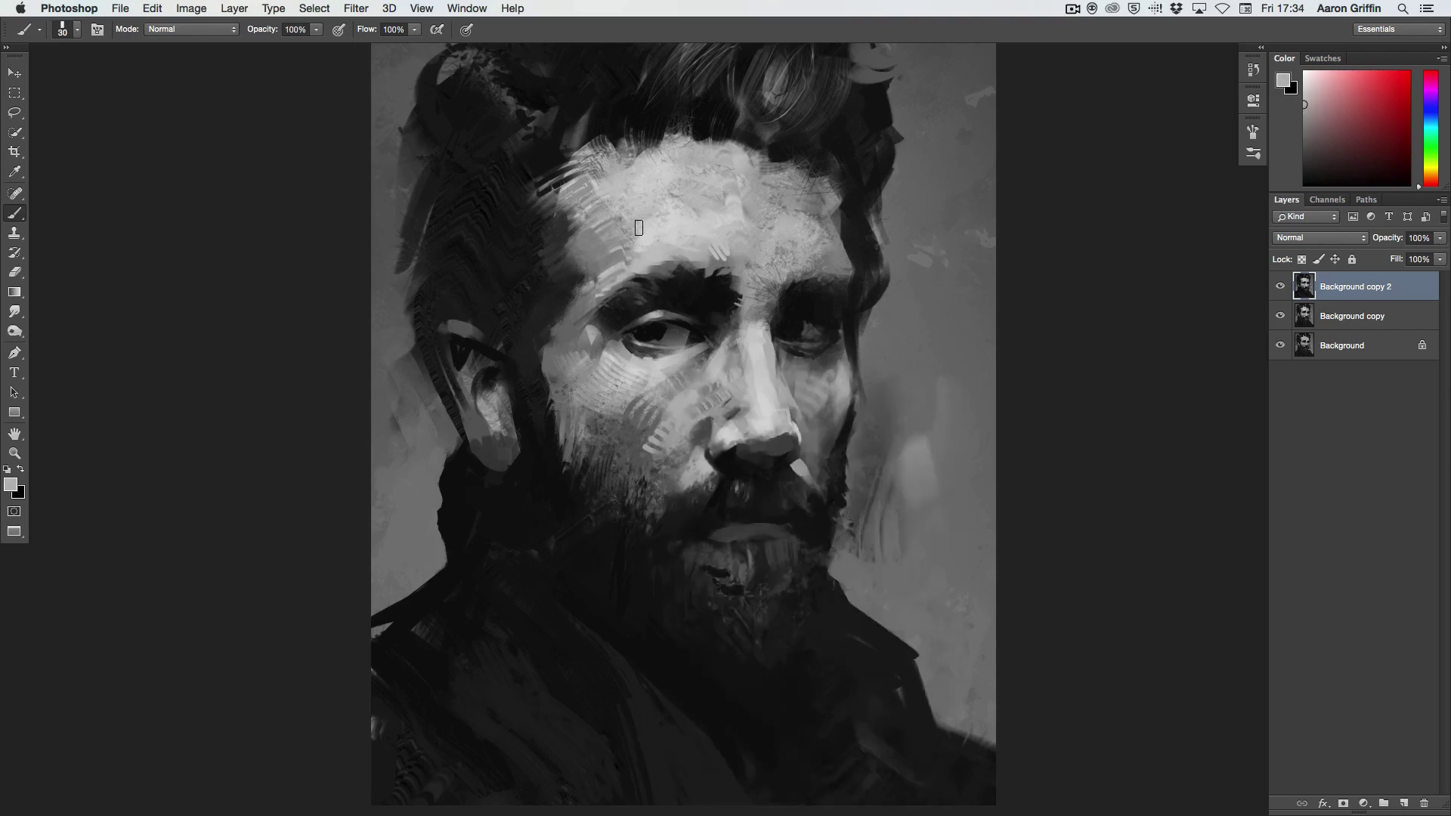
pyautogui.press(']')
pyautogui.press(']')
pyautogui.press(']')
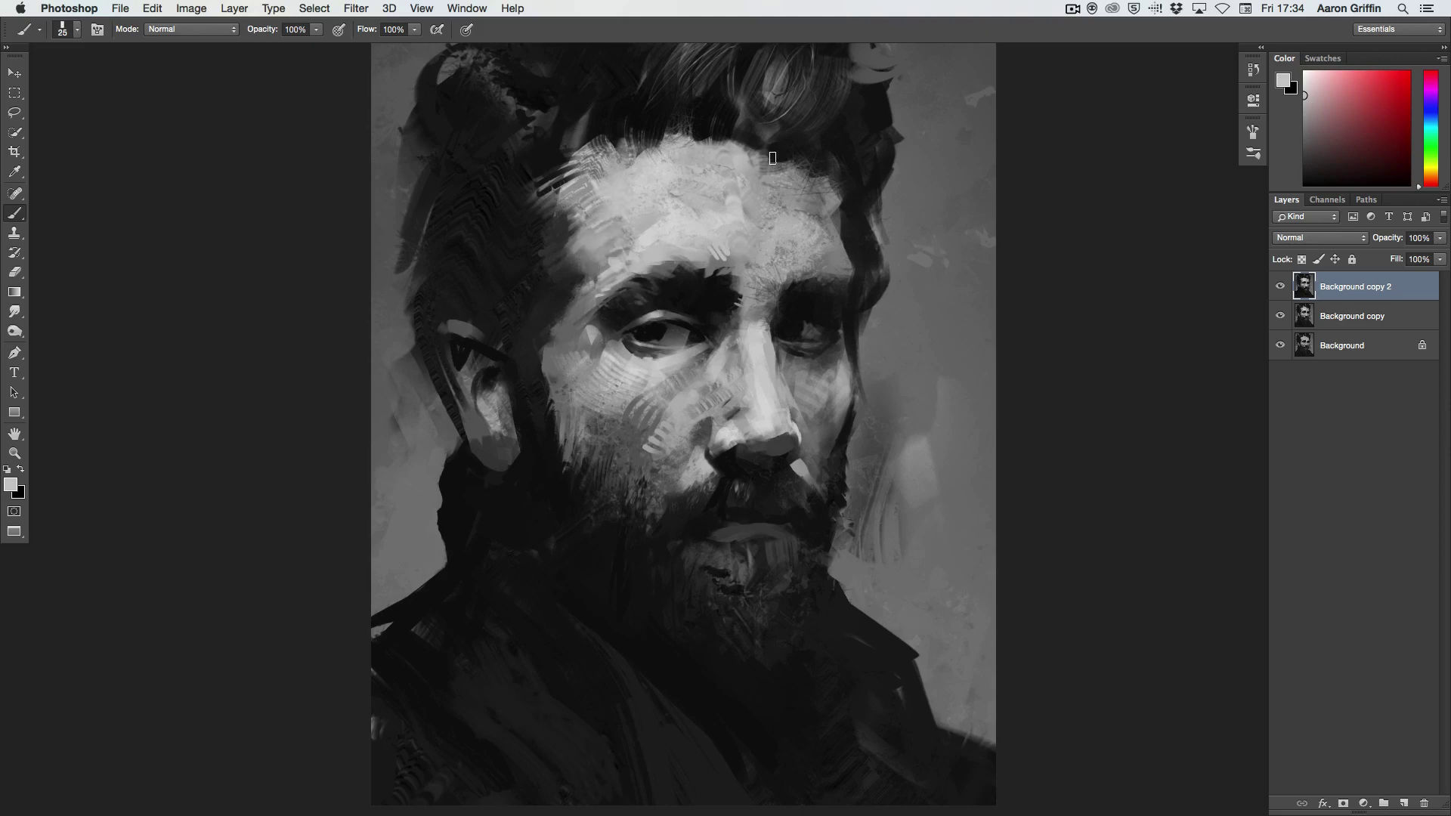
pyautogui.keyDown('alt'); pyautogui.click(773, 158); pyautogui.keyUp('alt')
pyautogui.moveTo(772, 157); pyautogui.dragTo(628, 320)
pyautogui.press(']')
pyautogui.press(']')
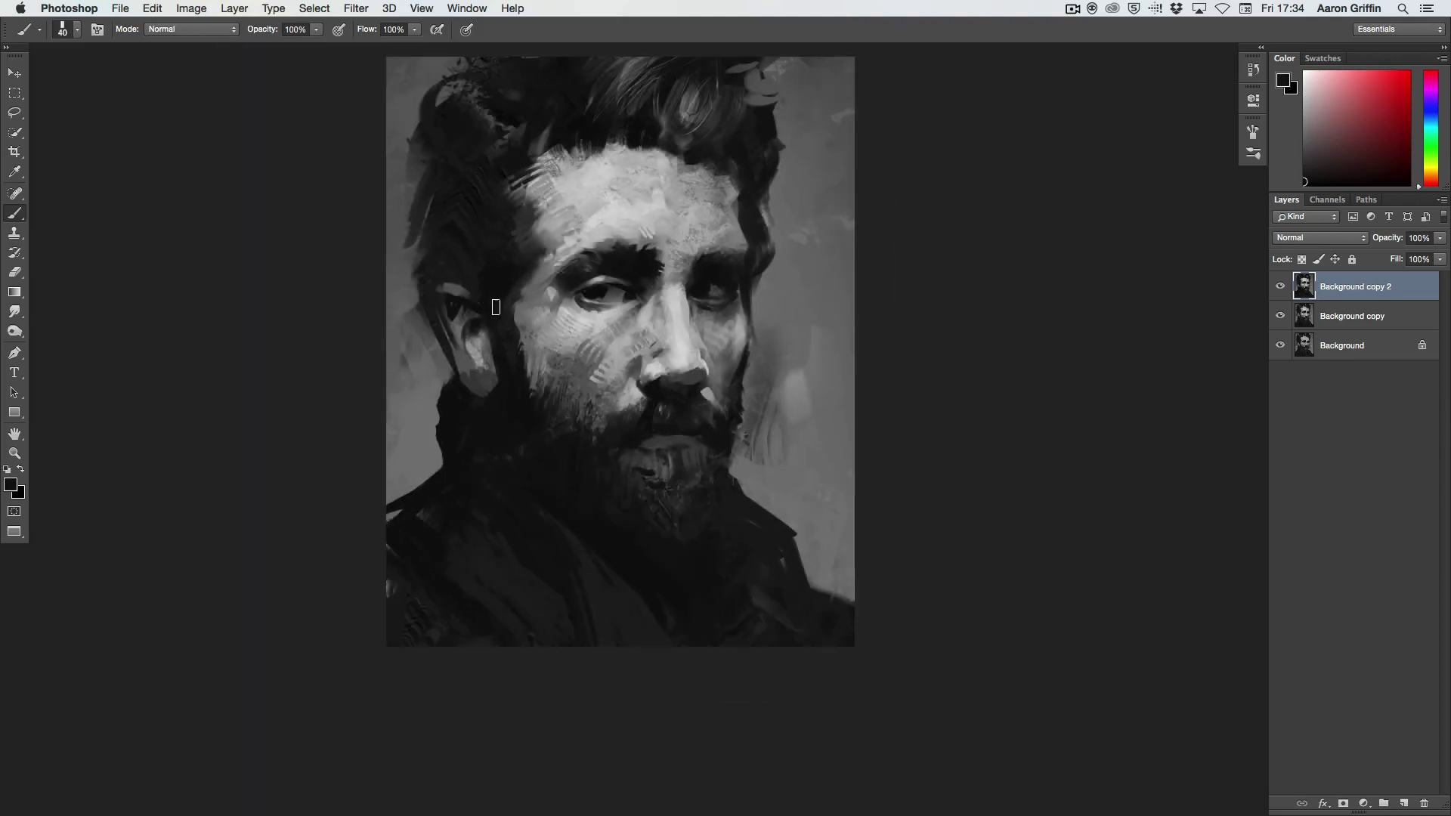
pyautogui.rightClick(513, 290)
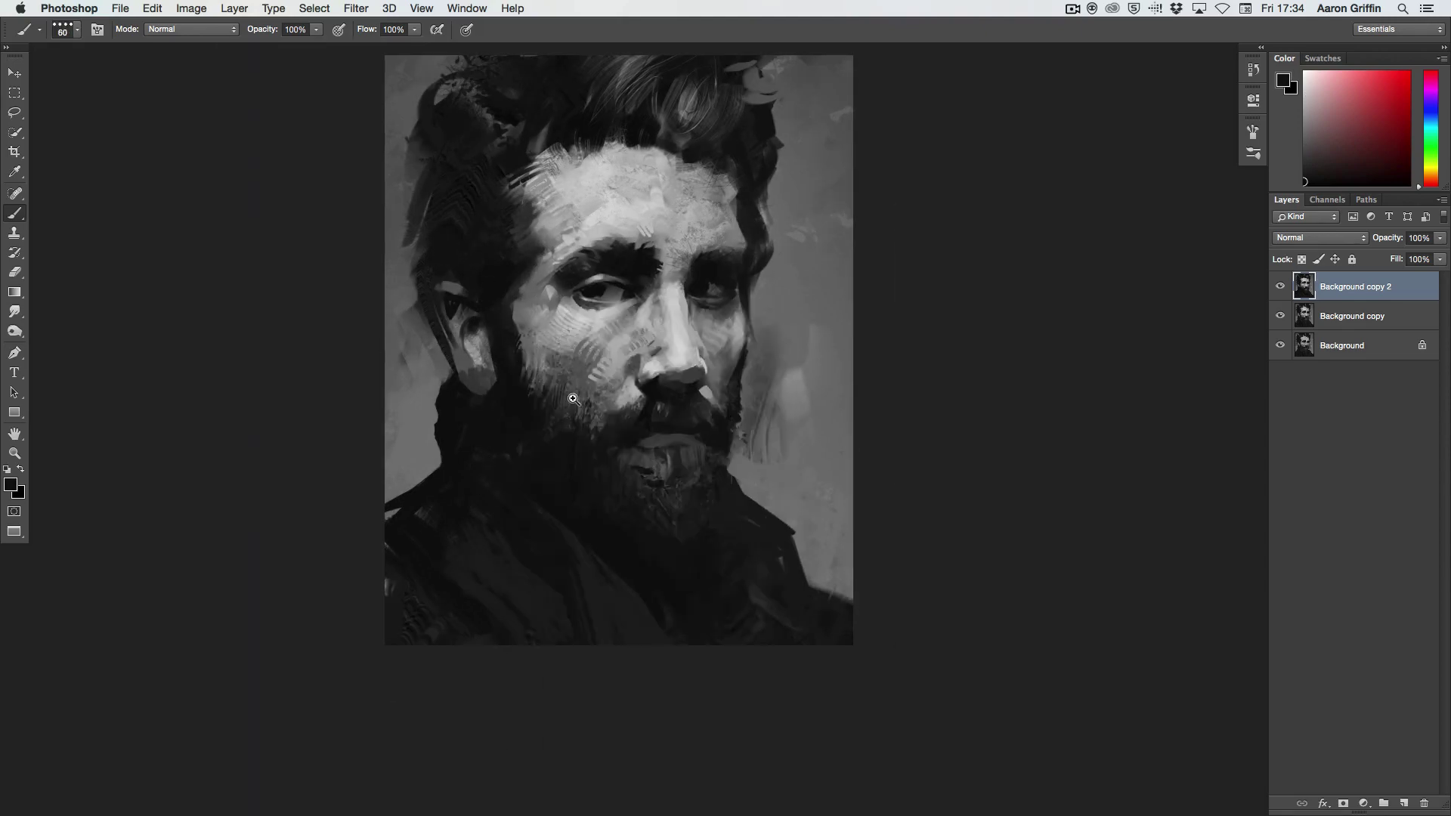
# Step: Zoom toward the chin, sample face and beard greys, and enlarge the brush to 90
pyautogui.scroll(1, 581, 403)
pyautogui.rightClick(557, 366)
pyautogui.press('Return')
pyautogui.keyDown('alt'); pyautogui.click(589, 403); pyautogui.keyUp('alt')
pyautogui.keyDown('alt'); pyautogui.click(654, 527); pyautogui.keyUp('alt')
pyautogui.moveTo(707, 486); pyautogui.dragTo(627, 544)
pyautogui.keyDown('alt'); pyautogui.click(627, 539); pyautogui.keyUp('alt')
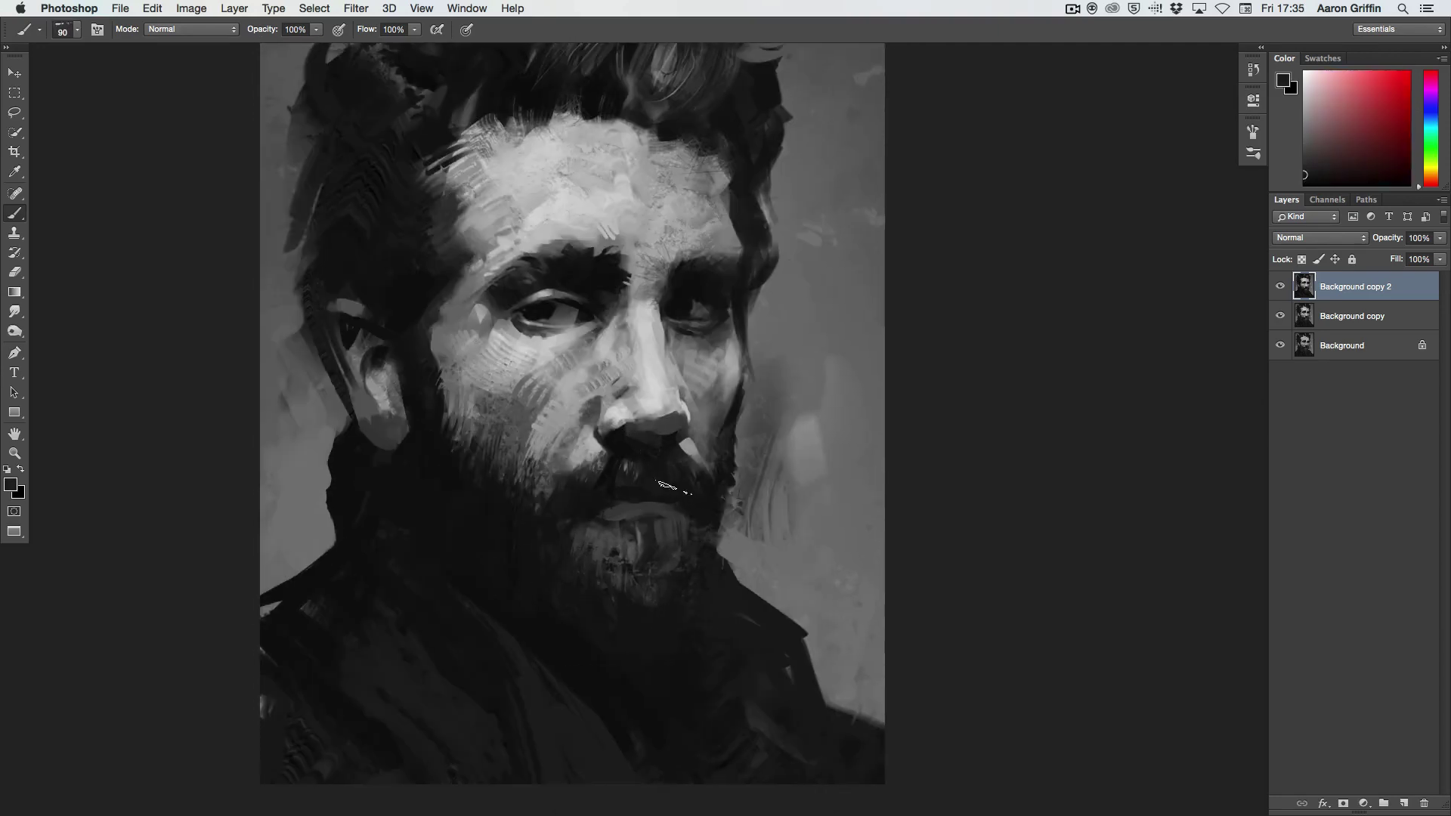
pyautogui.hscroll(-5, 716, 522)
pyautogui.press(']')
pyautogui.press(']')
pyautogui.press(']')
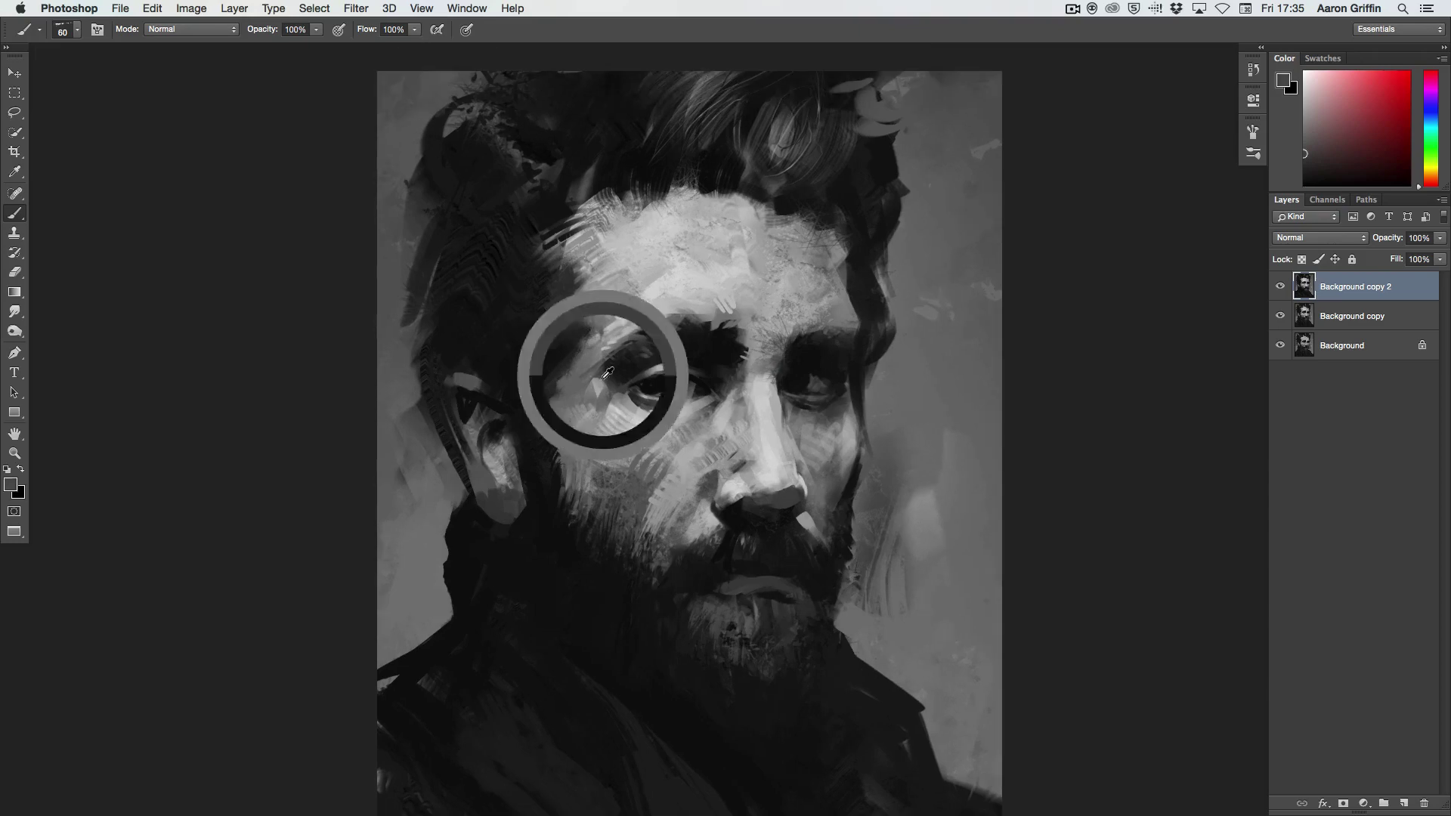
# Step: Push the features around the eyes and nose with Liquify and apply it
pyautogui.hotkey('ctrl', 'shift', 'x')
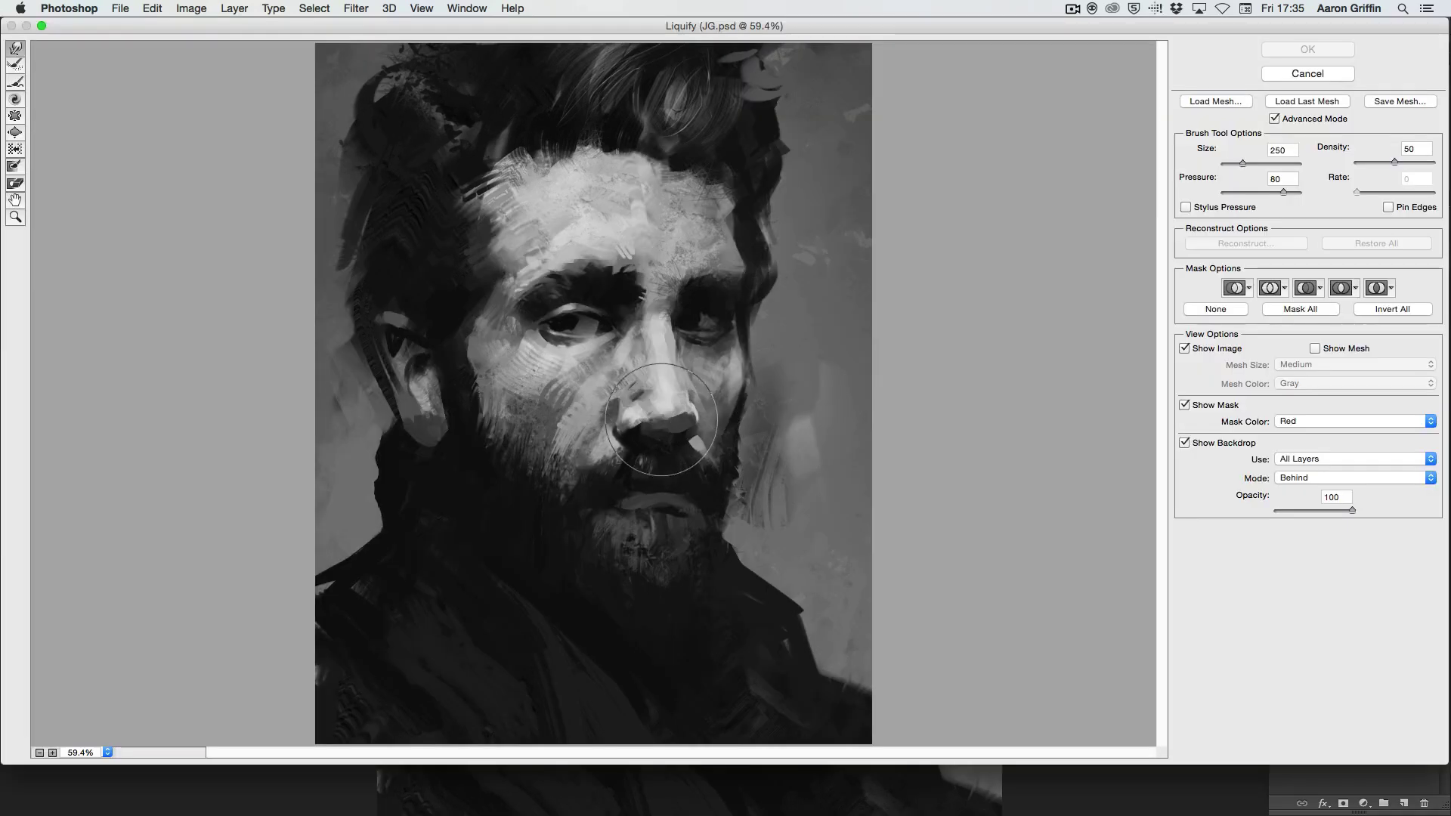
pyautogui.press('Return')
pyautogui.press('3')
pyautogui.hotkey('ctrl', 'shift', 'x')
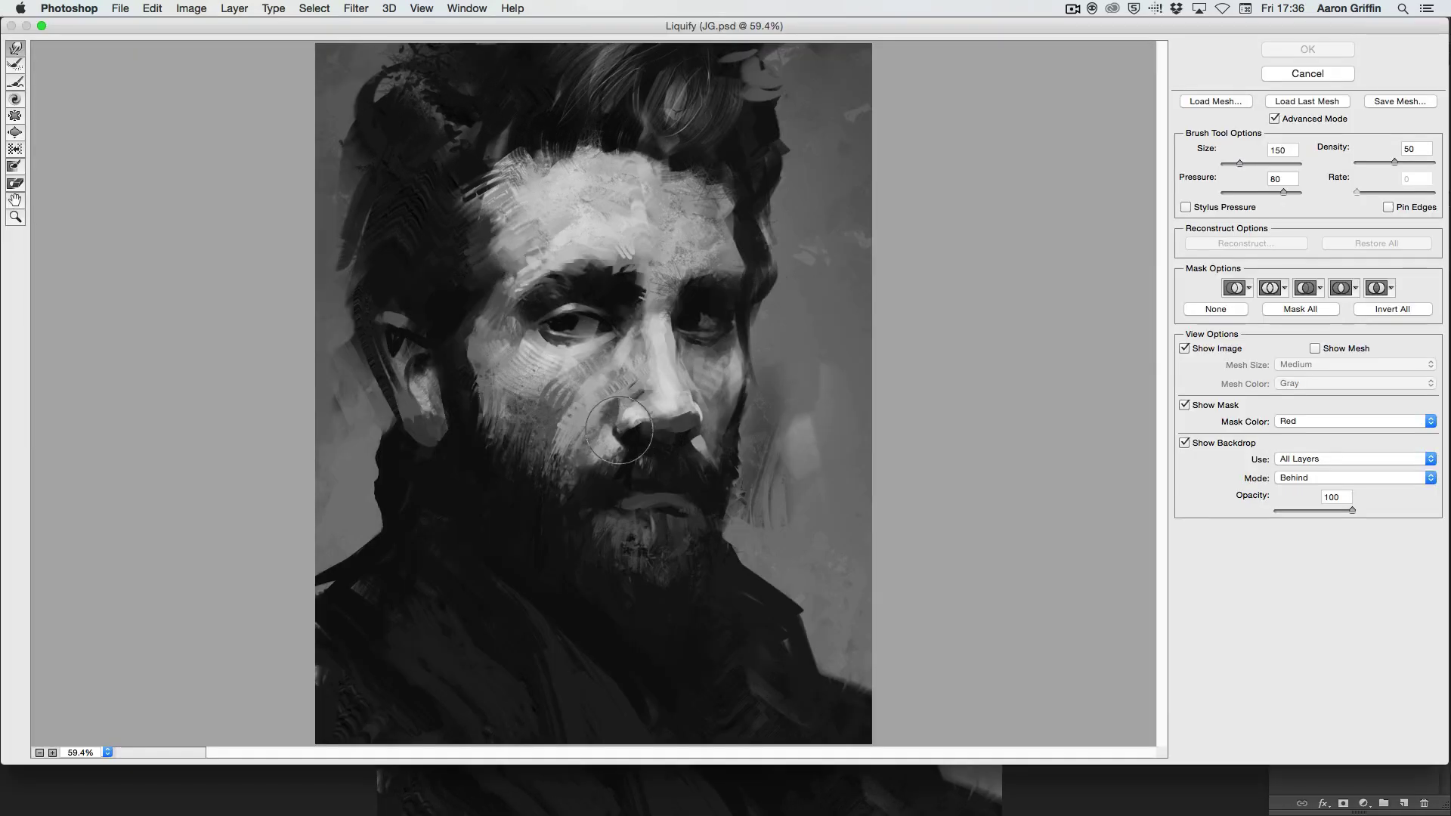
pyautogui.moveTo(703, 333); pyautogui.dragTo(715, 318)
pyautogui.press('Return')
pyautogui.hotkey('ctrl', 'z')
pyautogui.hotkey('ctrl', 'z')
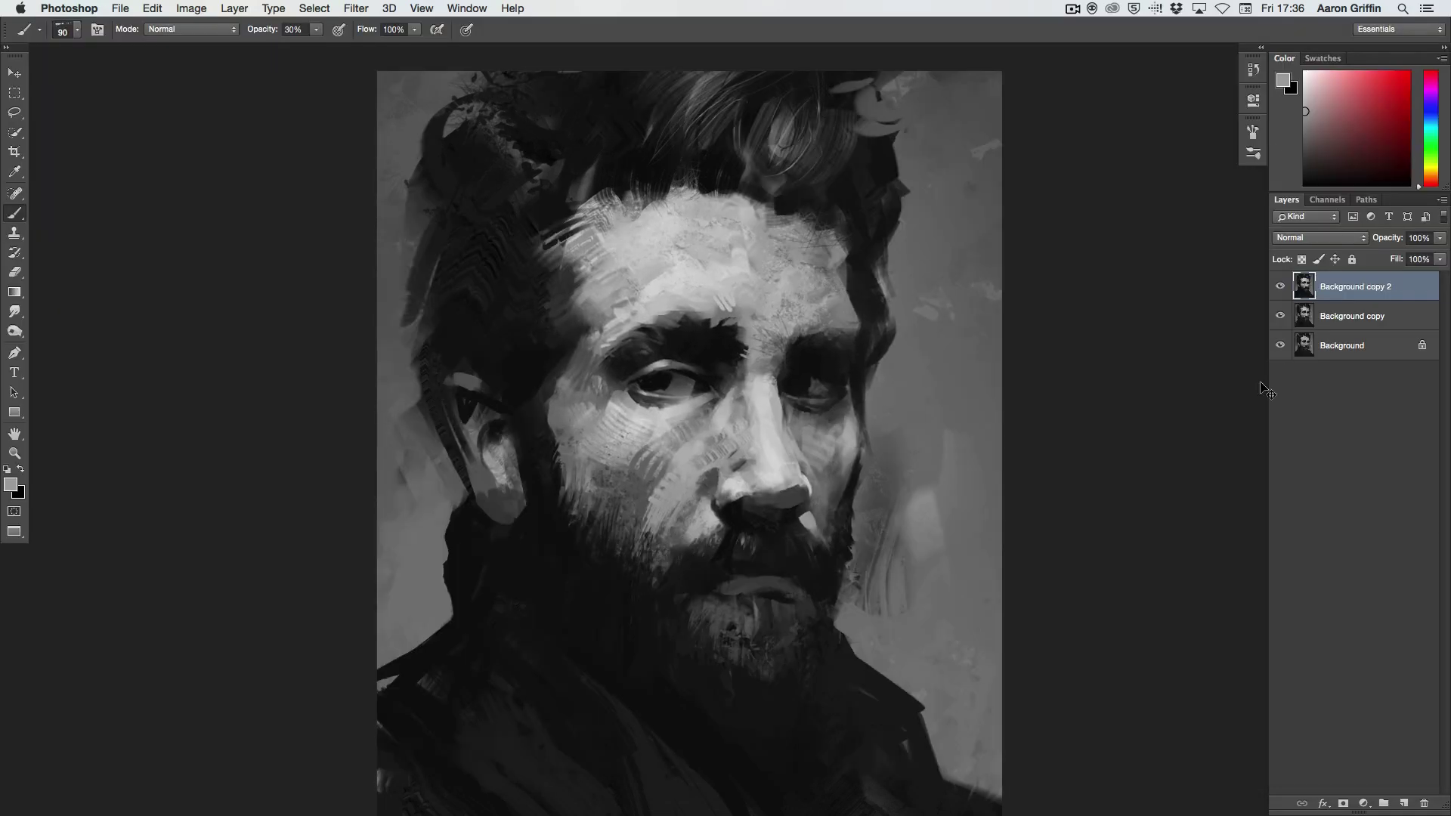
pyautogui.hotkey('ctrl', 'z')
pyautogui.hotkey('ctrl', 'z')
# Step: Flip the canvas horizontally, merge into a new layer and duplicate it
pyautogui.hotkey('ctrl', 'shift', 'h')
pyautogui.hotkey('ctrl', 'shift', 'e')
pyautogui.hotkey('ctrl', 'j')
pyautogui.hotkey('ctrl', 'j')
pyautogui.rightClick(758, 275)
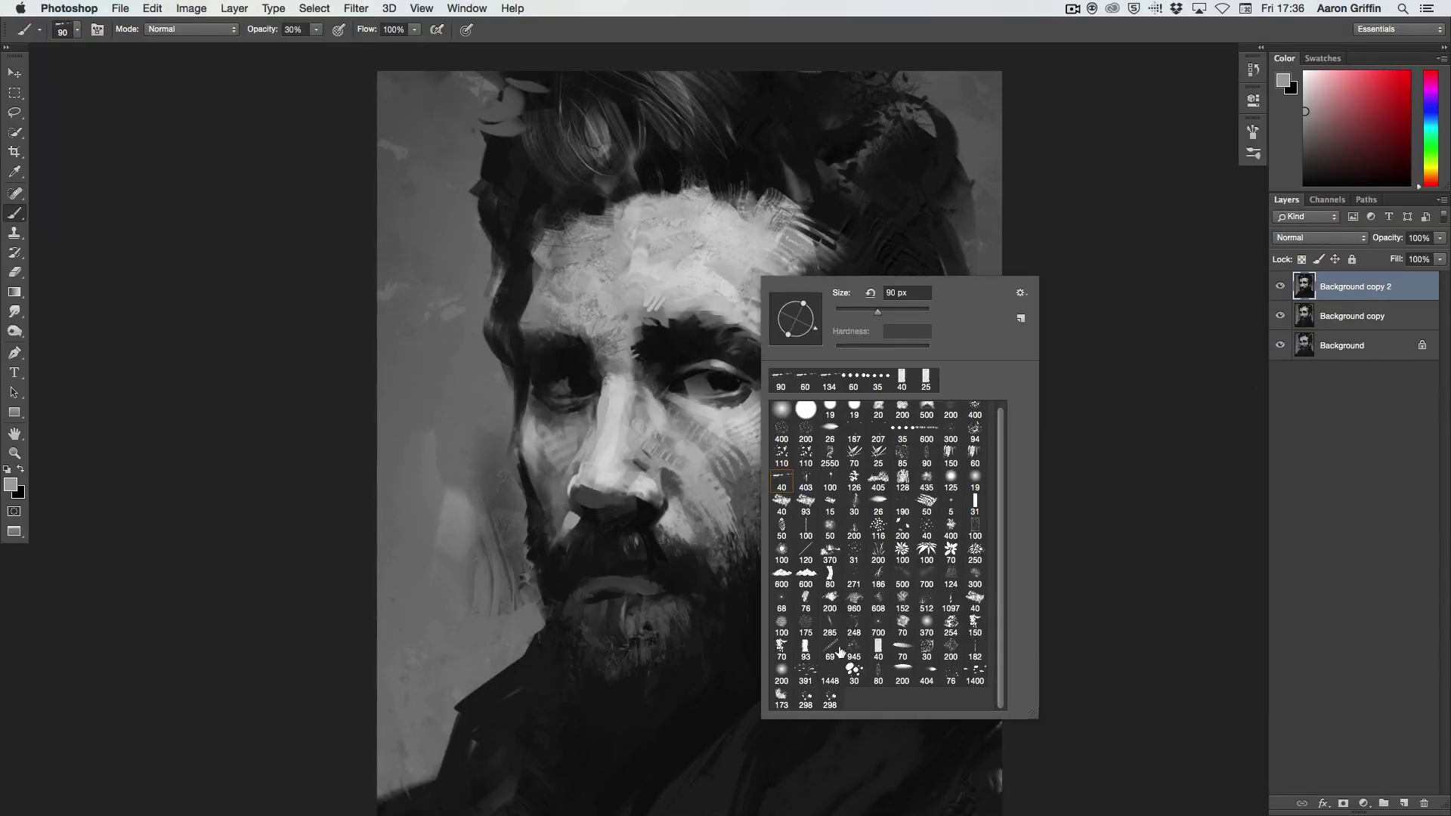
pyautogui.moveTo(832, 295); pyautogui.dragTo(813, 292)
pyautogui.press('Return')
pyautogui.scroll(-5, 820, 329)
# Step: Switch brush tips and sample light grey and near-black from the face and beard
pyautogui.press(']')
pyautogui.press(']')
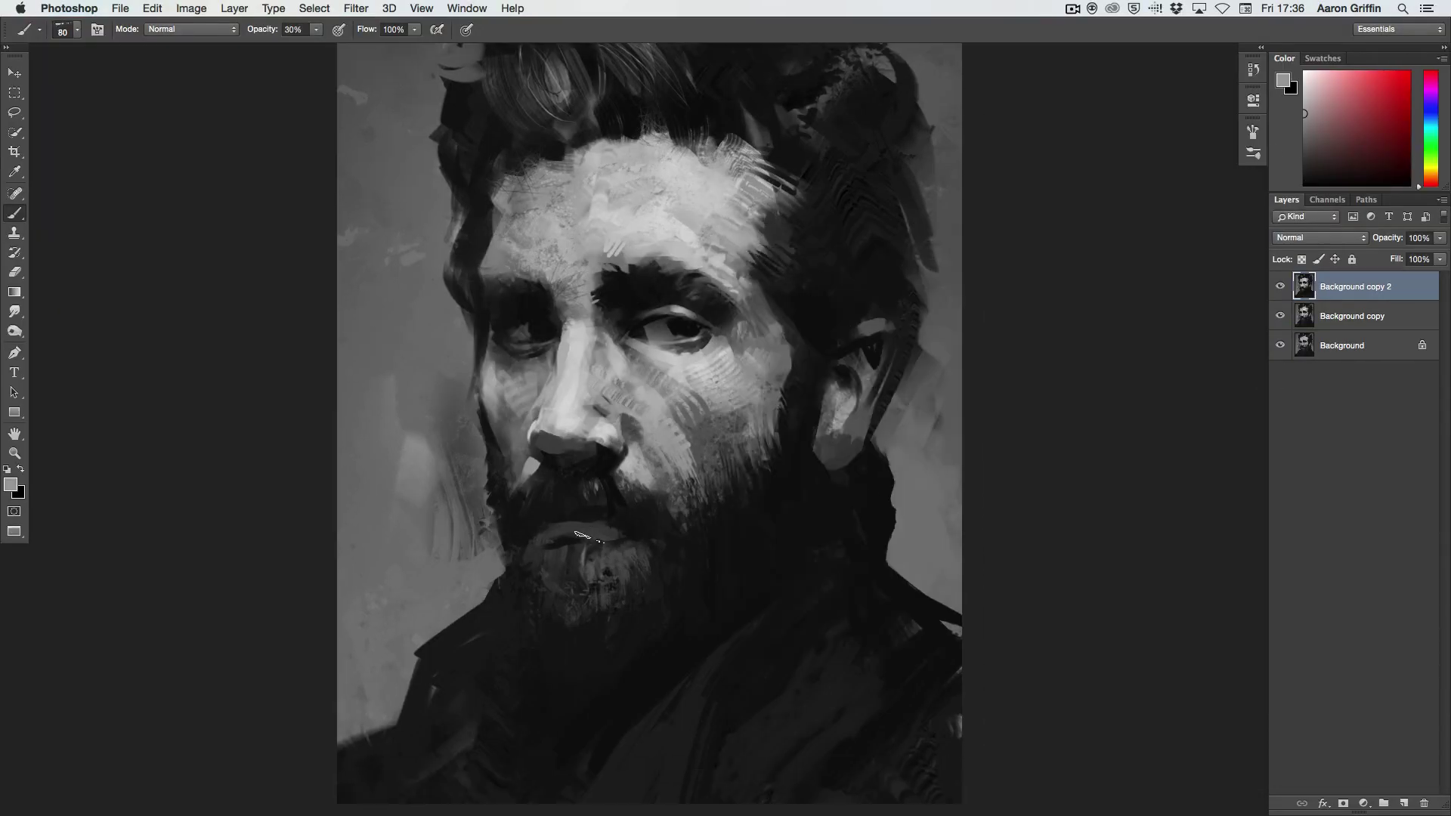
pyautogui.rightClick(626, 371)
pyautogui.click(742, 741)
pyautogui.keyDown('alt'); pyautogui.click(566, 473); pyautogui.keyUp('alt')
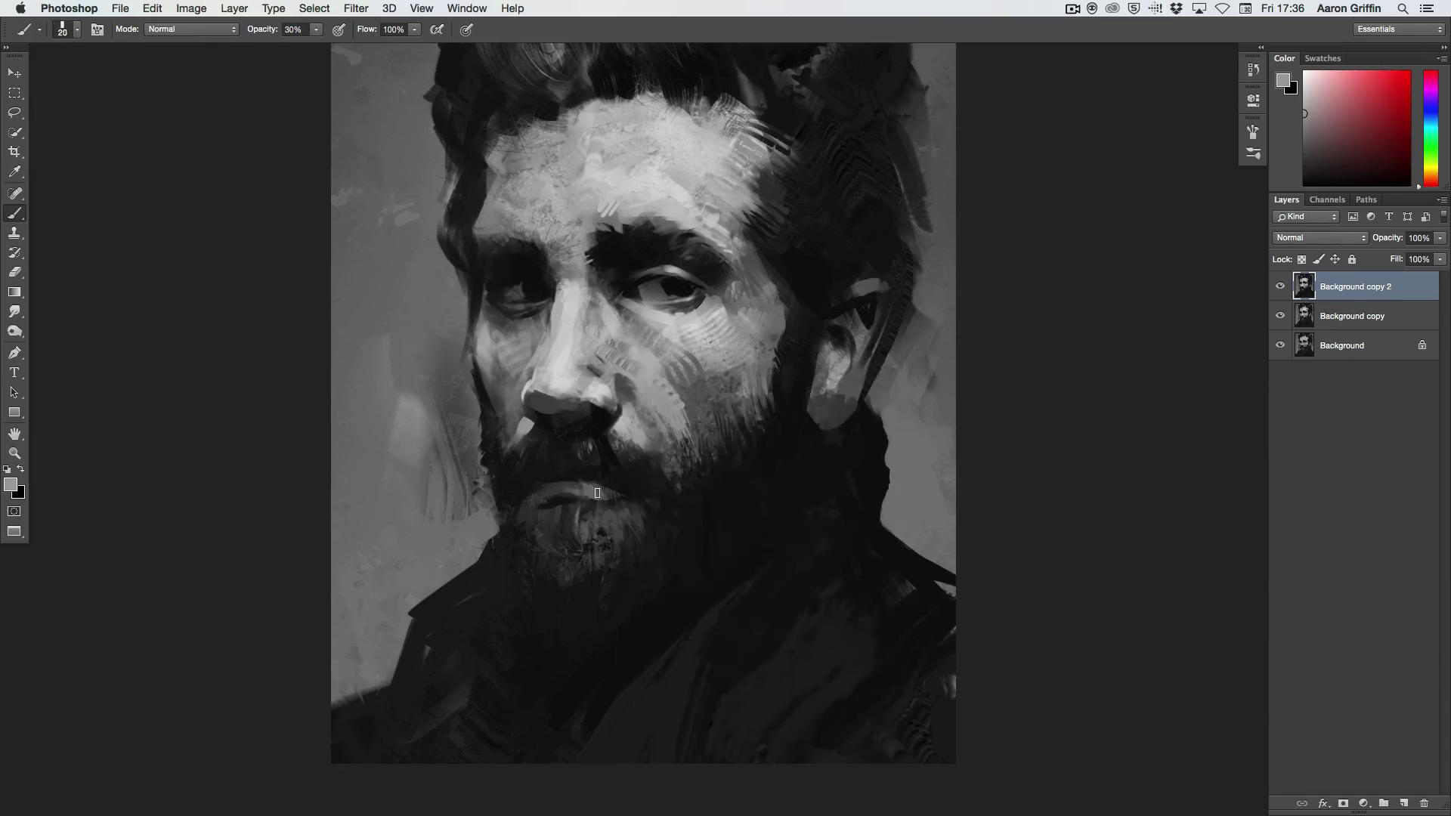
pyautogui.keyDown('alt'); pyautogui.click(598, 511); pyautogui.keyUp('alt')
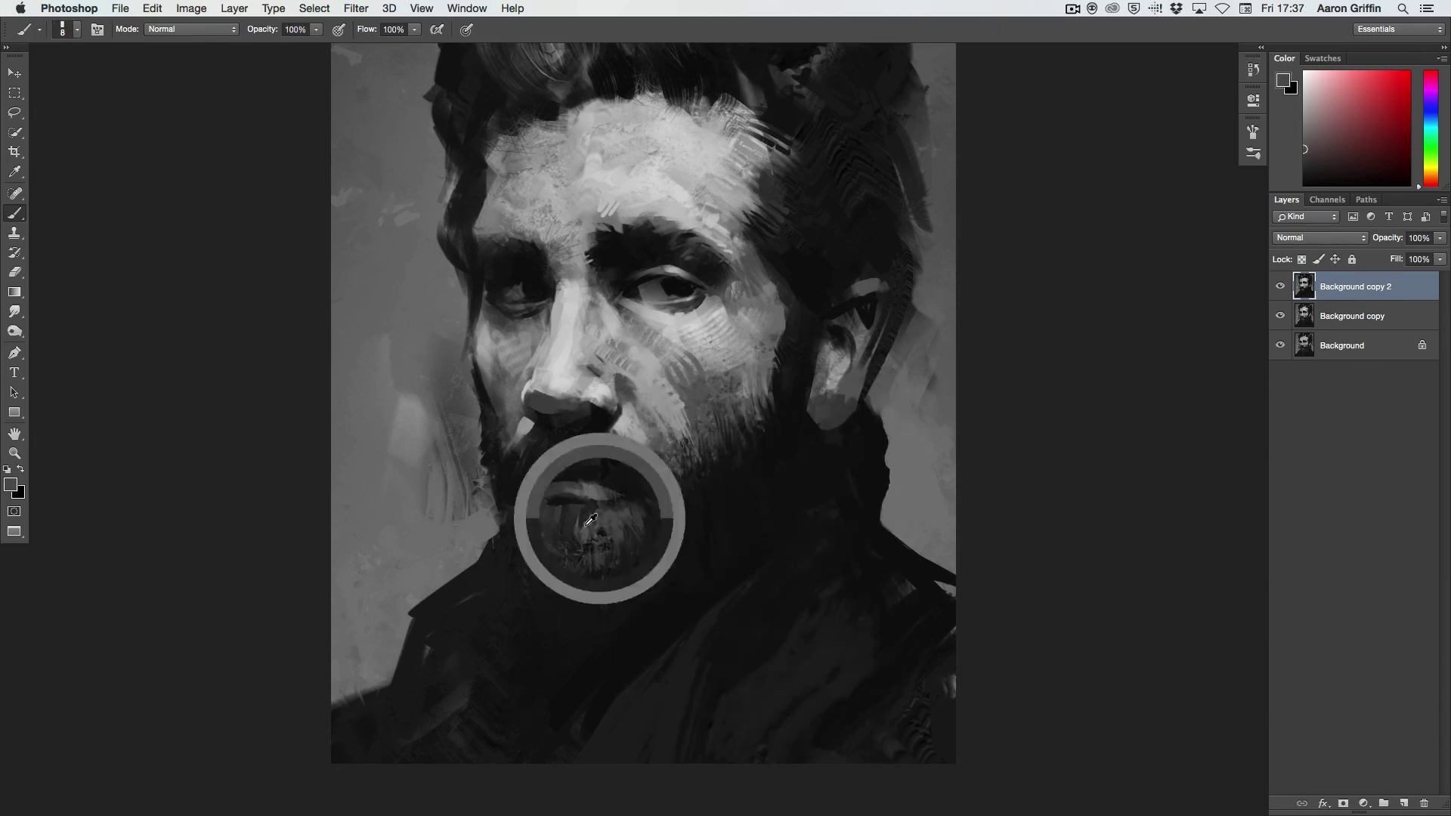
pyautogui.rightClick(618, 488)
pyautogui.keyDown('alt'); pyautogui.click(611, 465); pyautogui.keyUp('alt')
pyautogui.keyDown('alt'); pyautogui.click(568, 572); pyautogui.keyUp('alt')
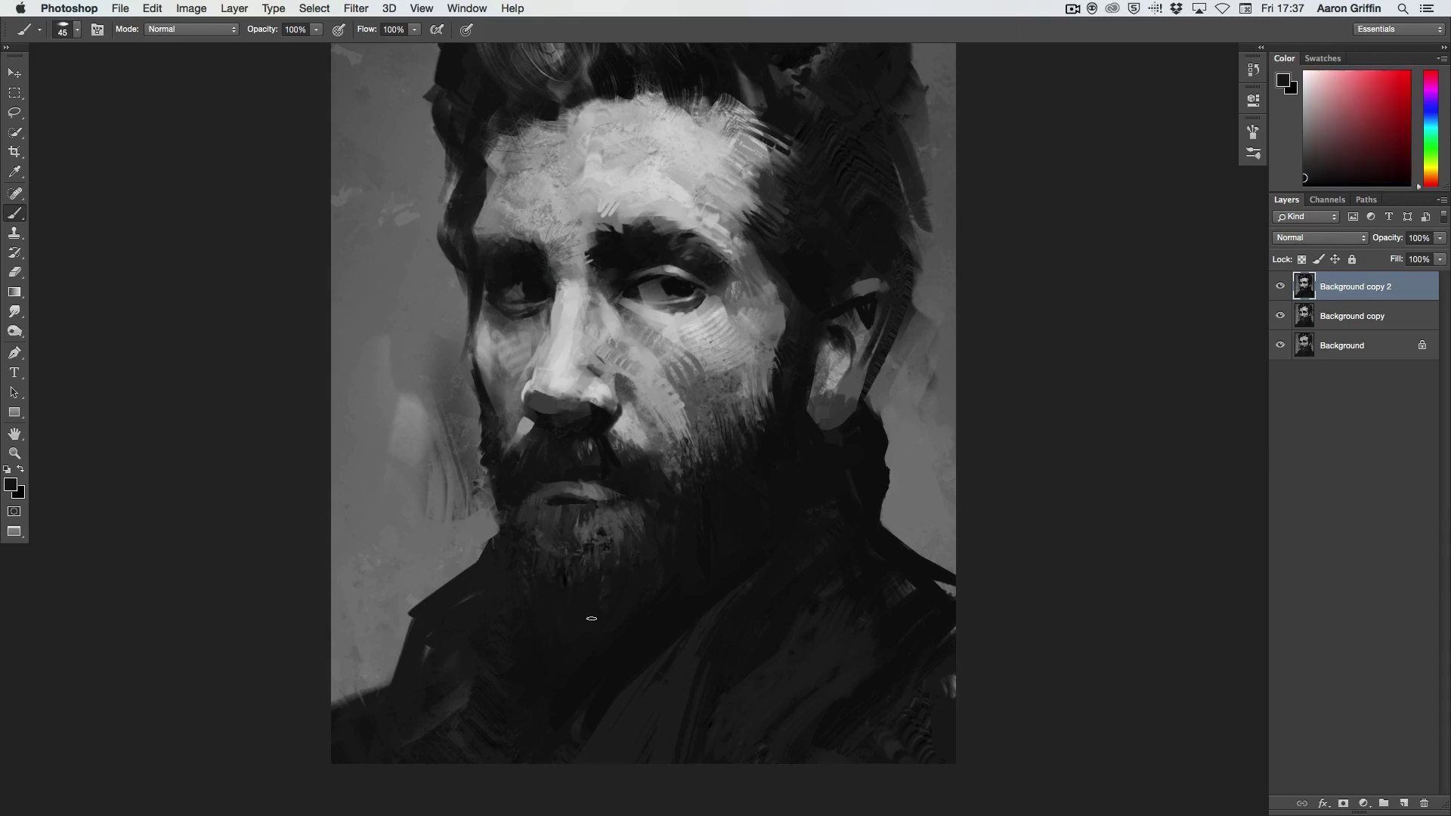
# Step: Choose the flat 143 px brush, sample a light grey, then switch to the 404 px brush
pyautogui.rightClick(639, 367)
pyautogui.click(760, 597)
pyautogui.click(612, 625)
pyautogui.rightClick(608, 369)
pyautogui.click(756, 605)
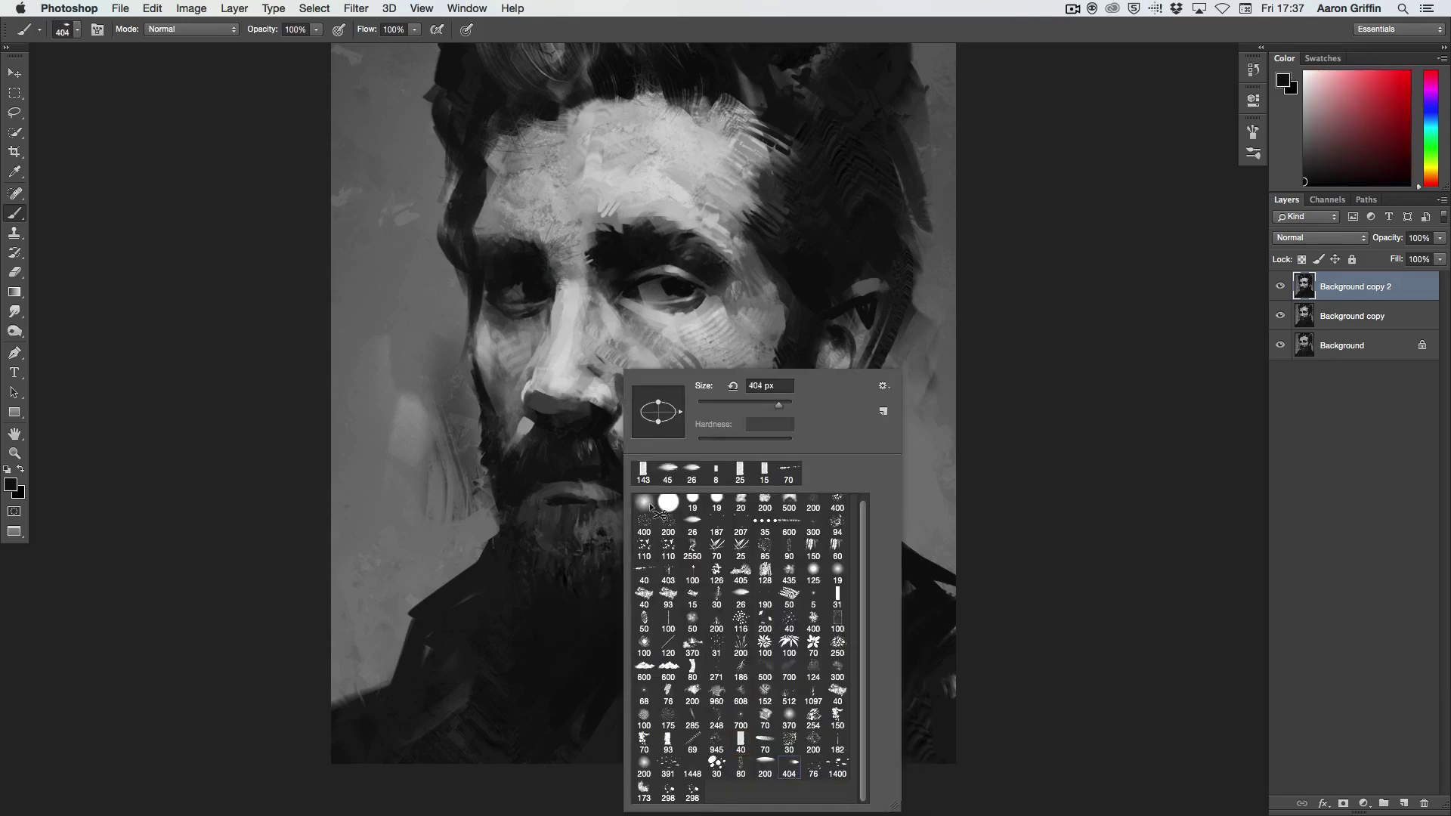
pyautogui.keyDown('alt'); pyautogui.click(574, 492); pyautogui.keyUp('alt')
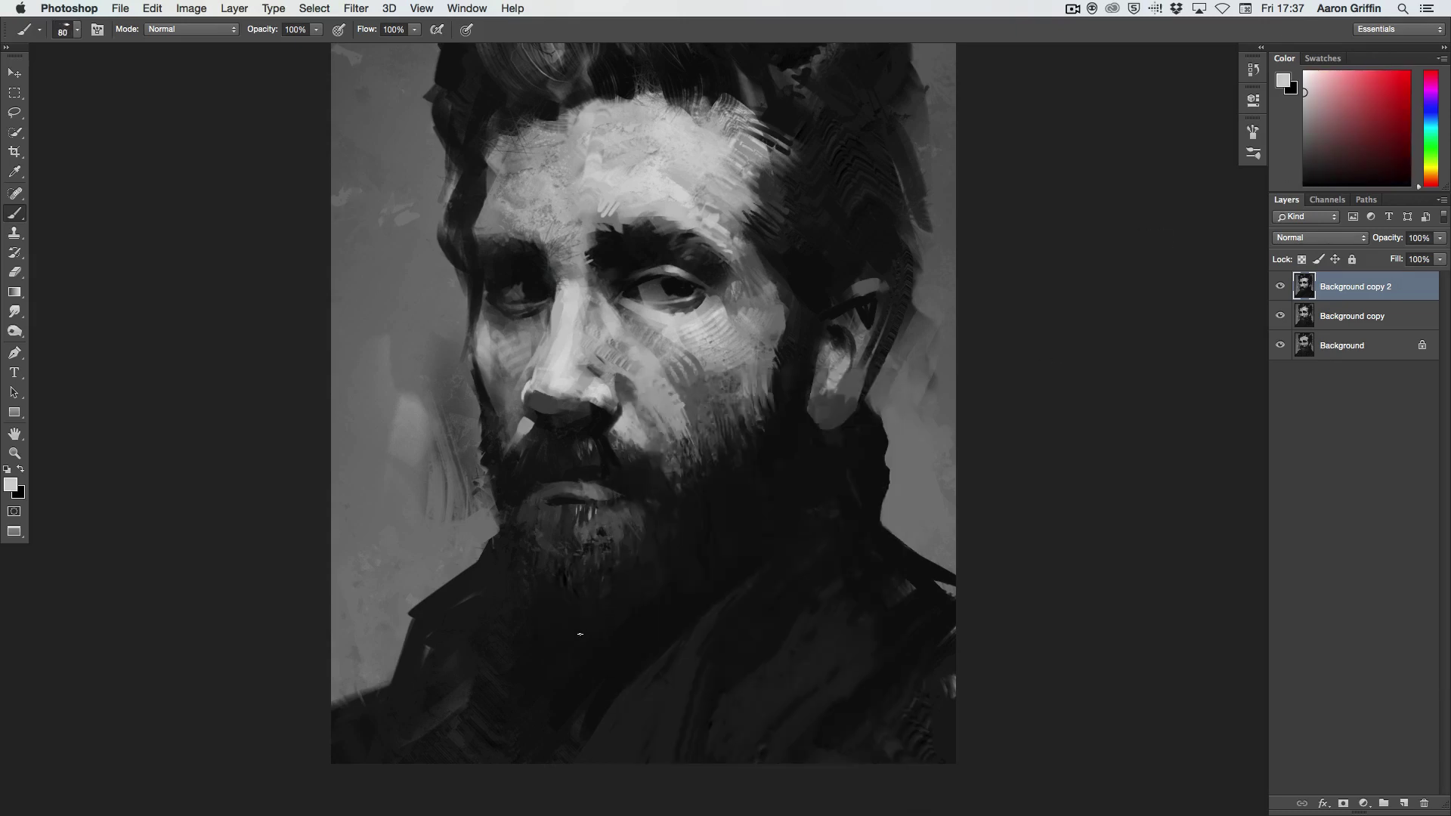
# Step: Duplicate to Background copy 3 and darken the chin under the lip with fine near-black strokes
pyautogui.press('F5')
pyautogui.press('super+j')
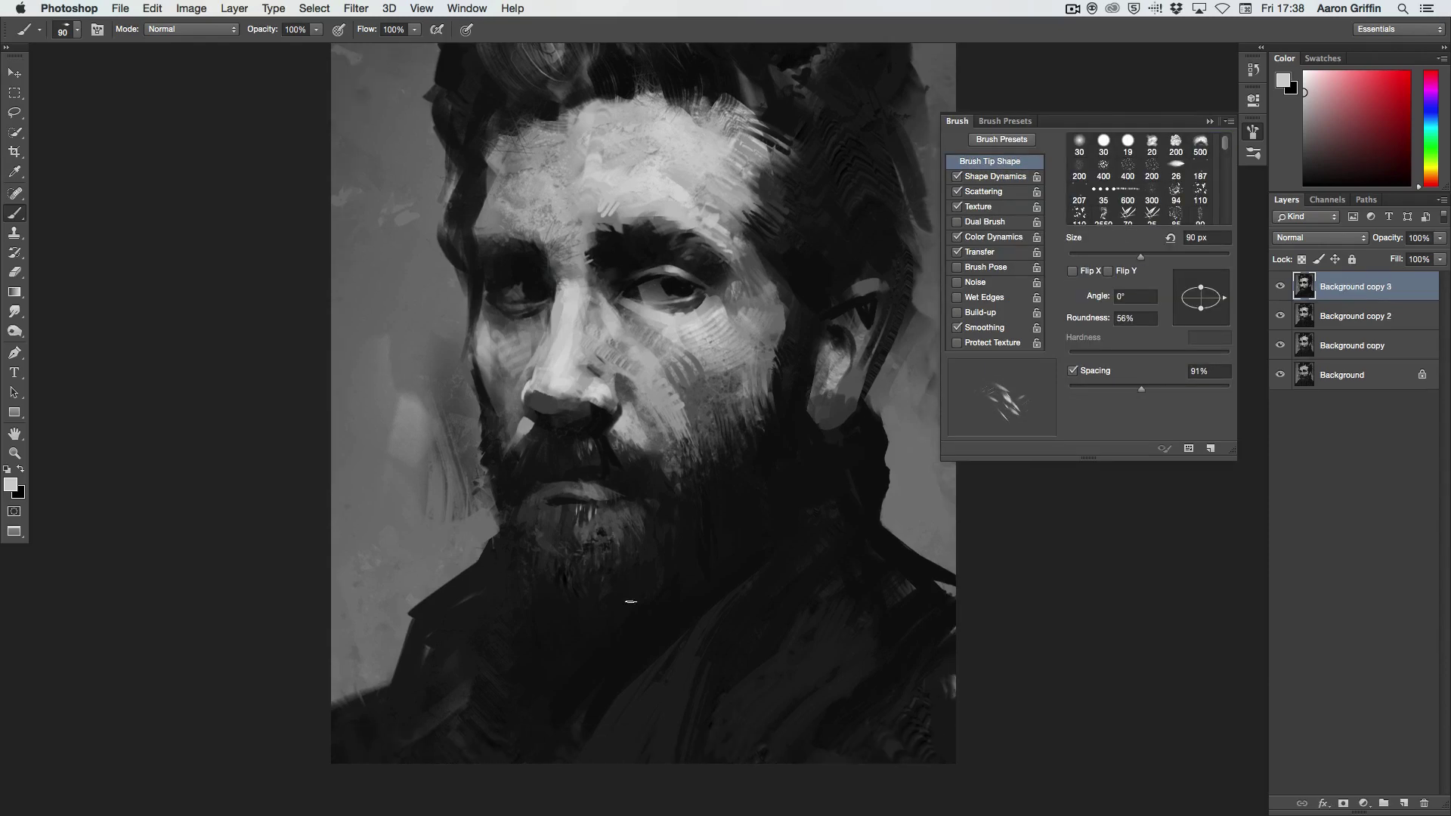
pyautogui.keyDown('alt'); pyautogui.click(587, 560); pyautogui.keyUp('alt')
pyautogui.press('[')
pyautogui.press('[')
pyautogui.press('[')
pyautogui.keyDown('alt'); pyautogui.click(596, 524); pyautogui.keyUp('alt')
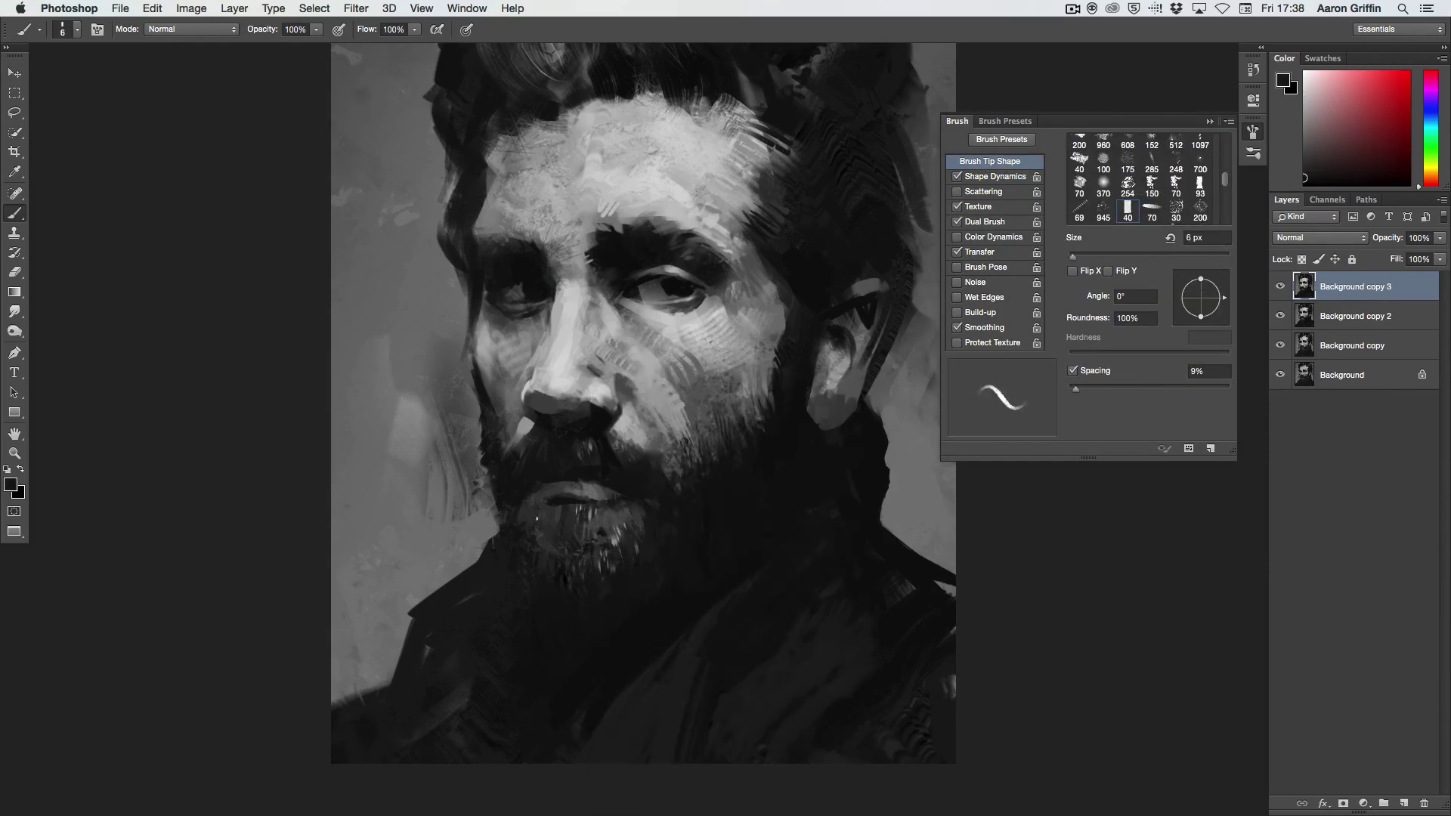
pyautogui.press(']')
pyautogui.press(']')
pyautogui.keyDown('alt'); pyautogui.click(497, 526); pyautogui.keyUp('alt')
pyautogui.press('.')
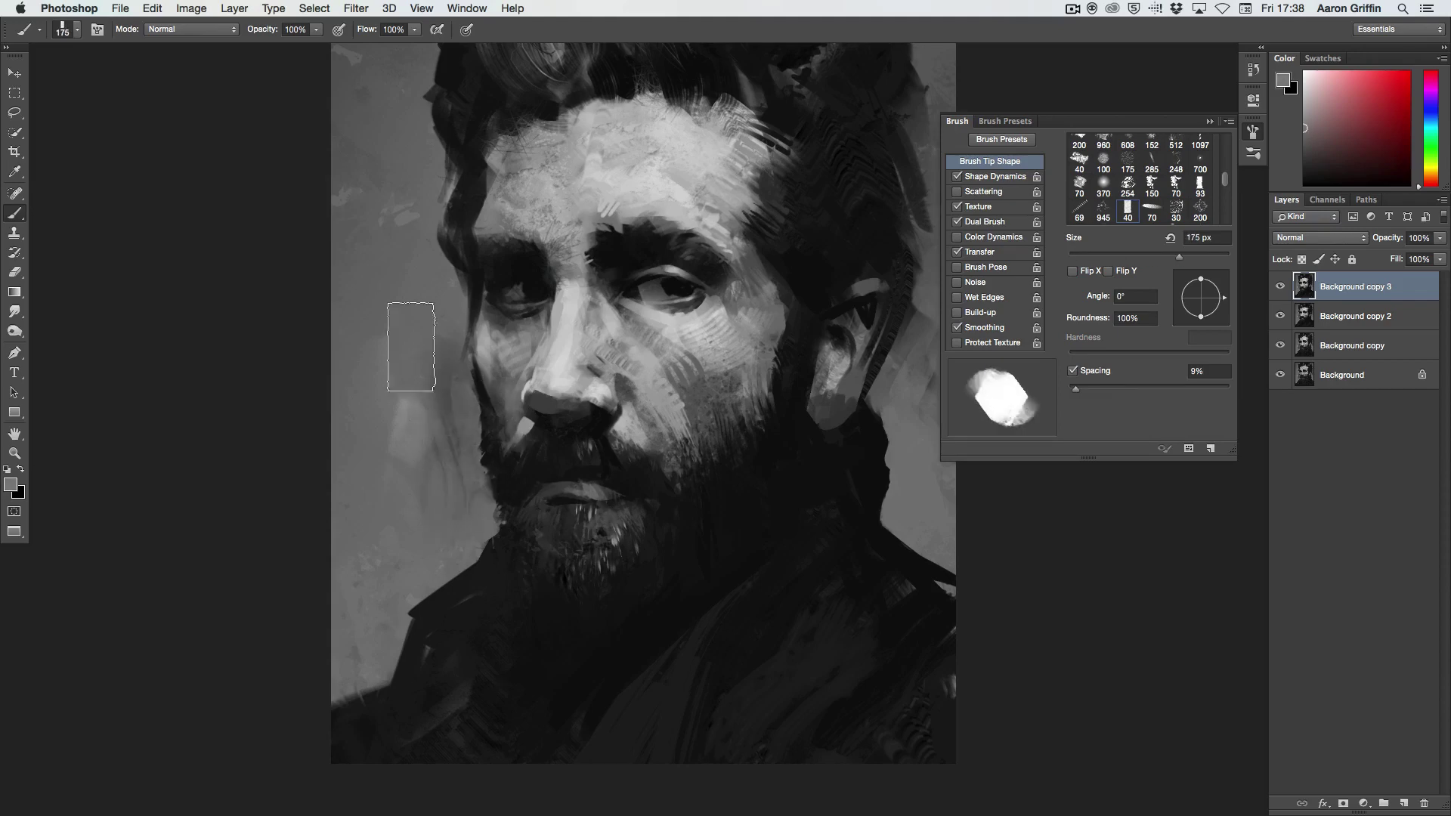
pyautogui.press('.')
# Step: Smudge the top hair, then set up a fine bristle brush enlarged to 70 px
pyautogui.press('r')
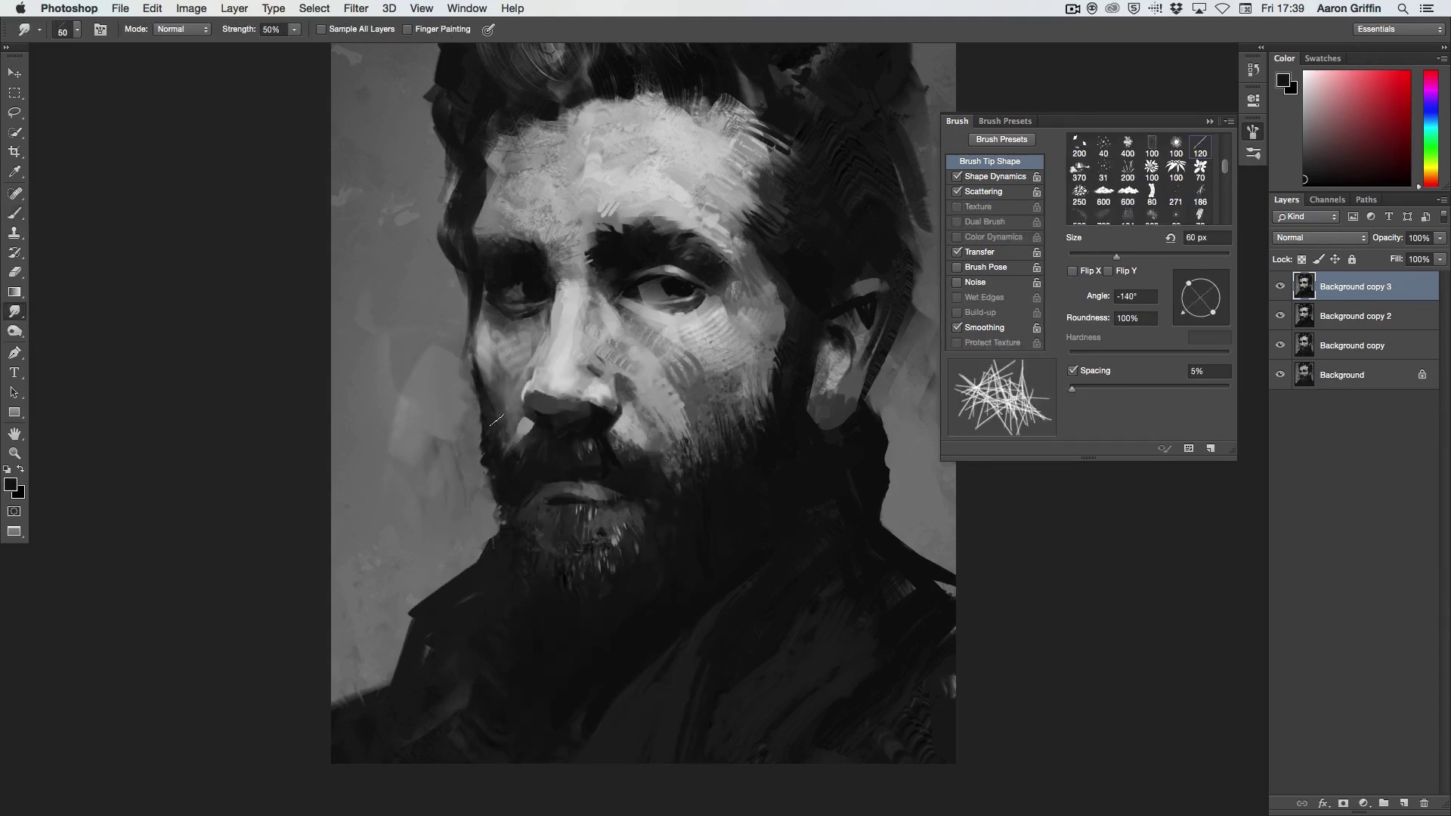
pyautogui.press('[')
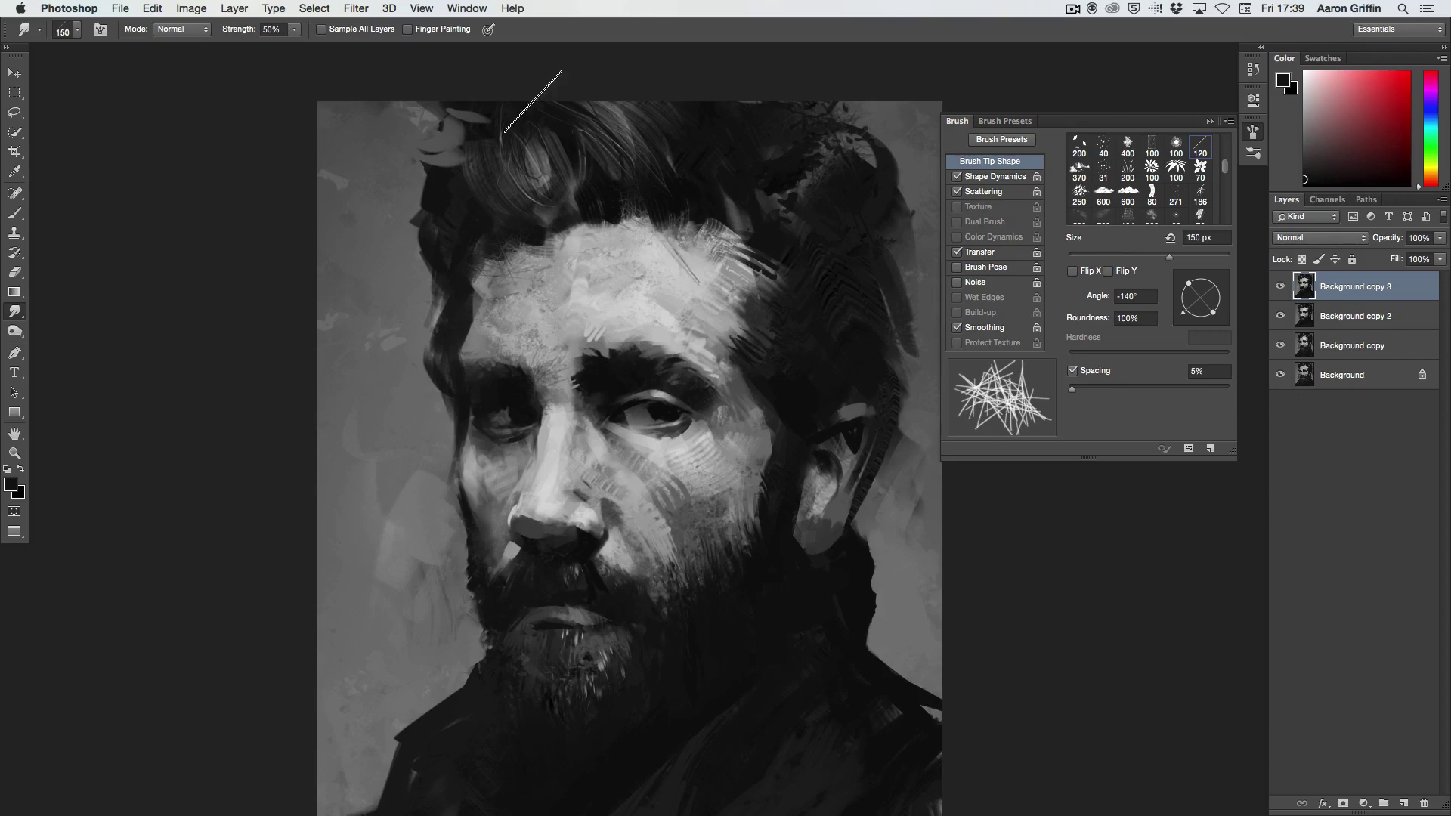
pyautogui.press('b')
pyautogui.rightClick(656, 353)
pyautogui.doubleClick(818, 560)
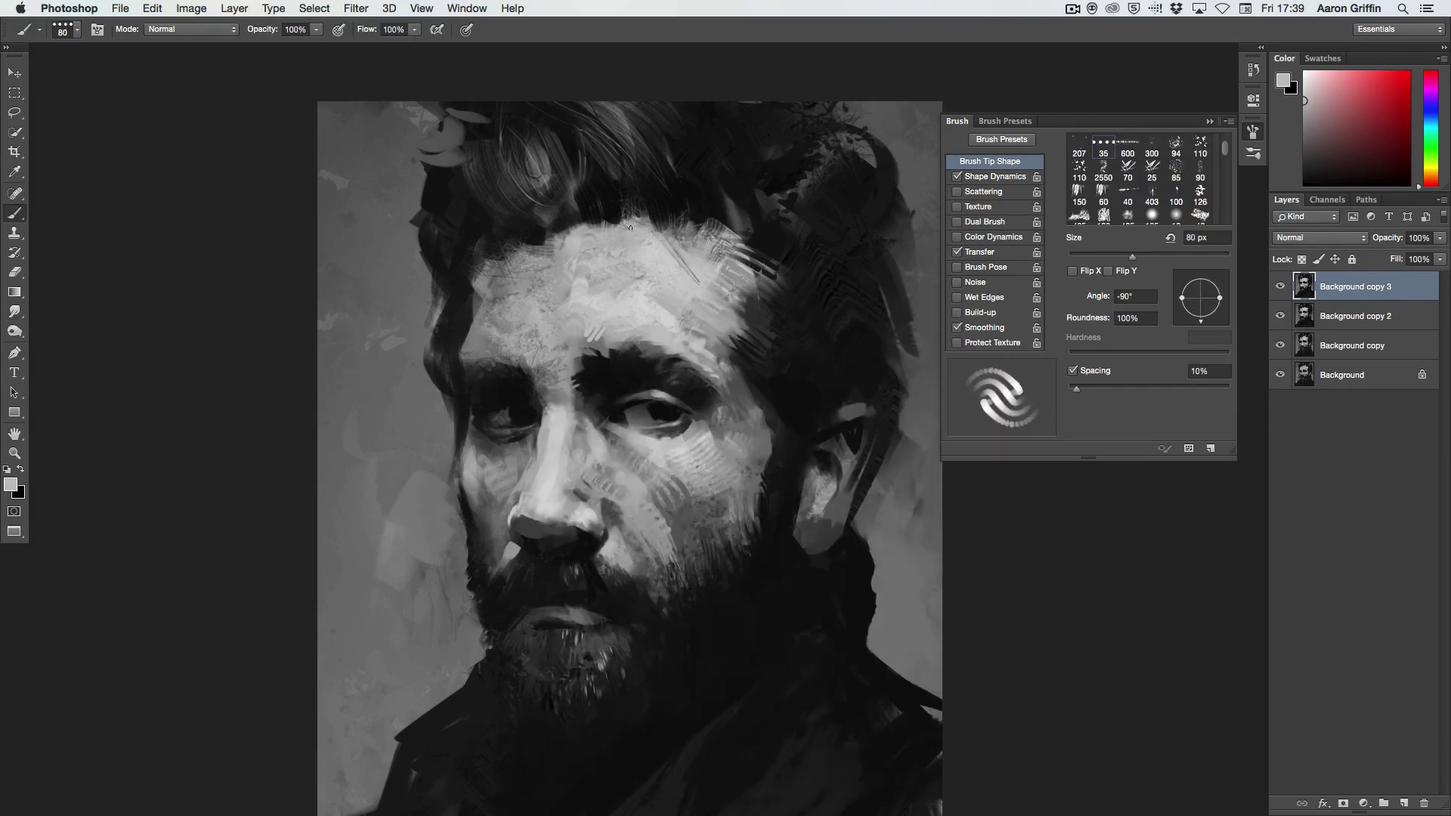
pyautogui.rightClick(730, 336)
pyautogui.press('Return')
pyautogui.press(']')
pyautogui.press(']')
pyautogui.press(']')
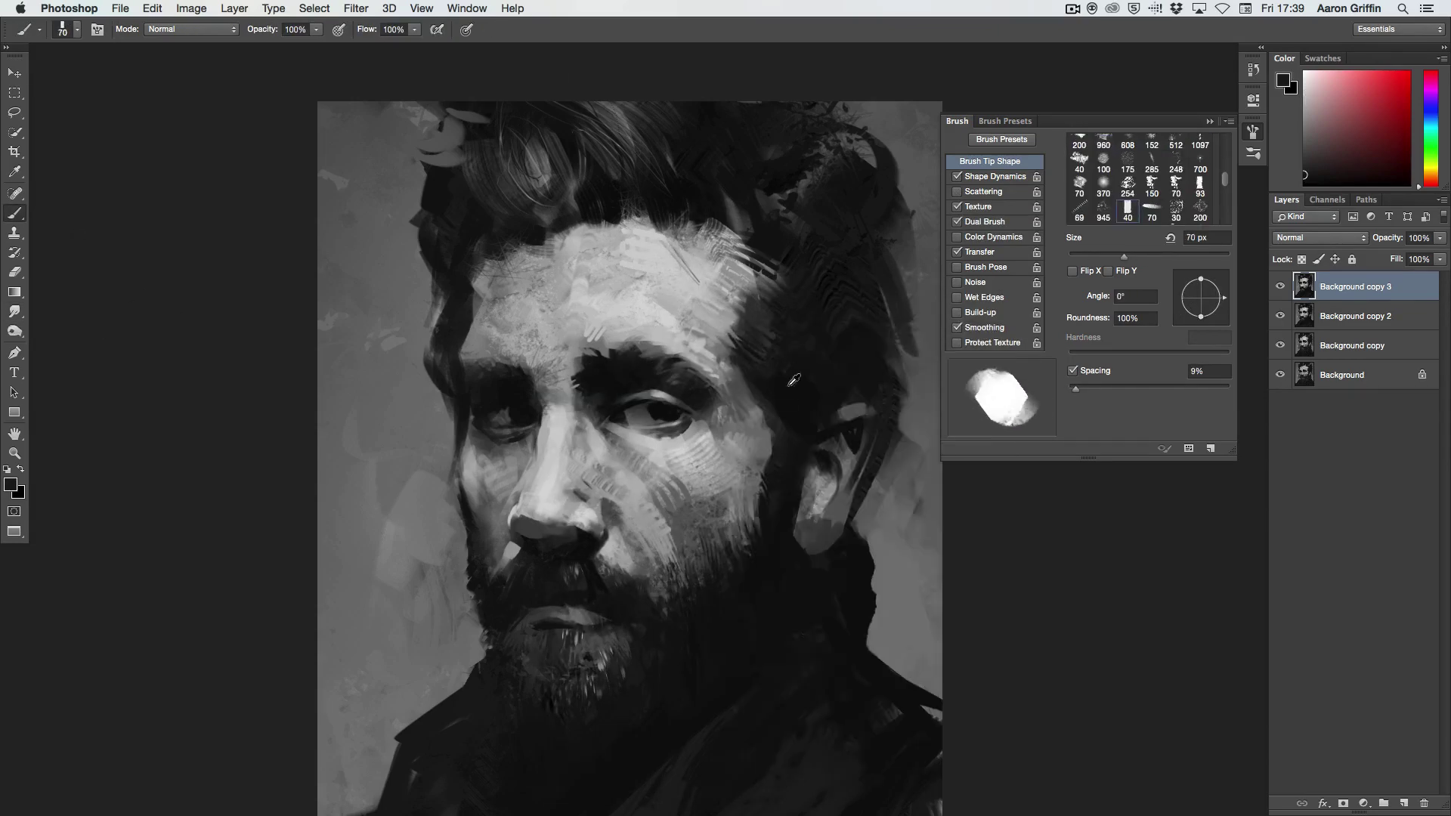
# Step: Paint a dark stroke along the hair edge by the temple and undo the stroke under the eye
pyautogui.moveTo(730, 216); pyautogui.dragTo(749, 288)
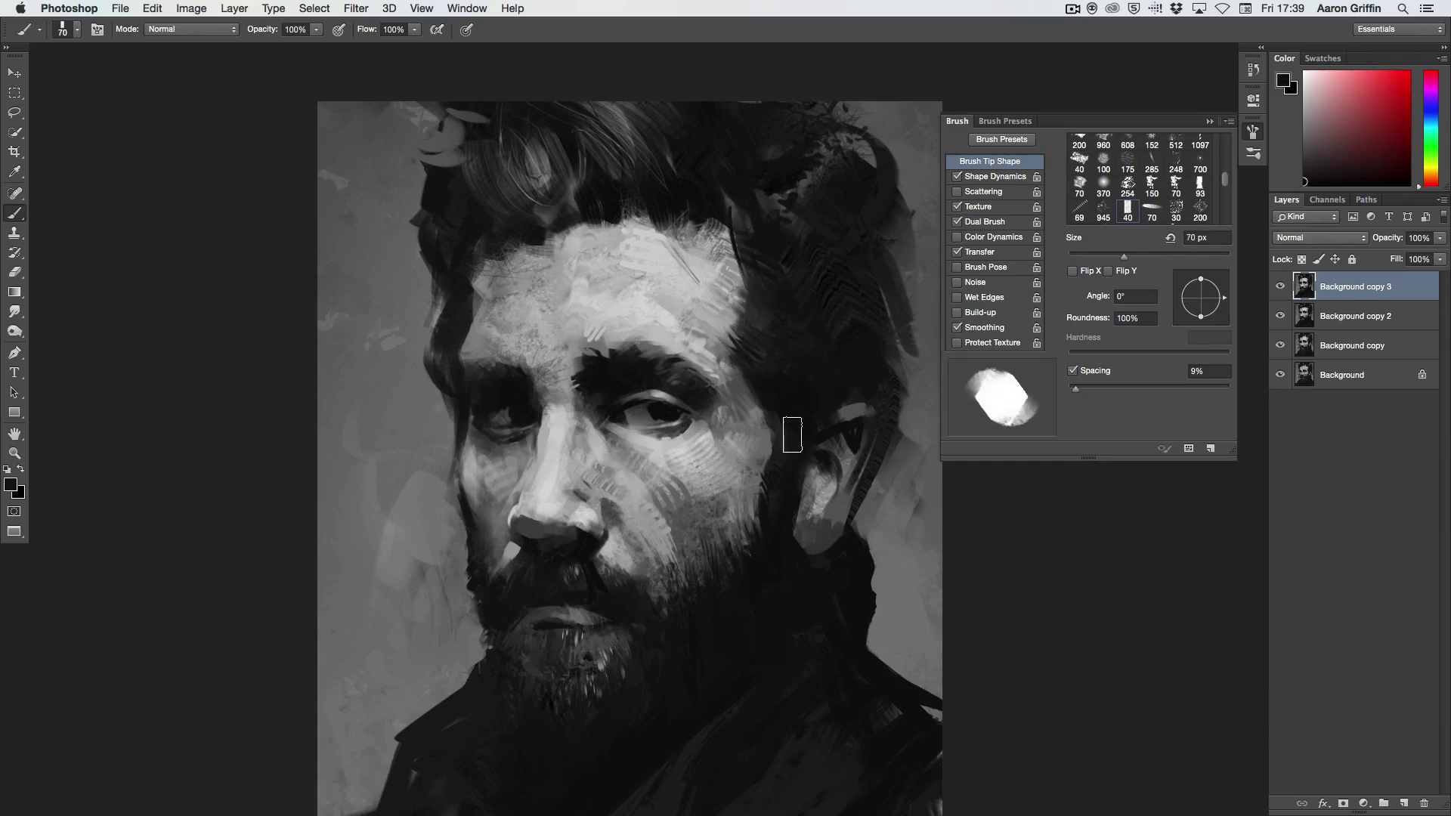
pyautogui.press('[')
pyautogui.press('[')
pyautogui.press('[')
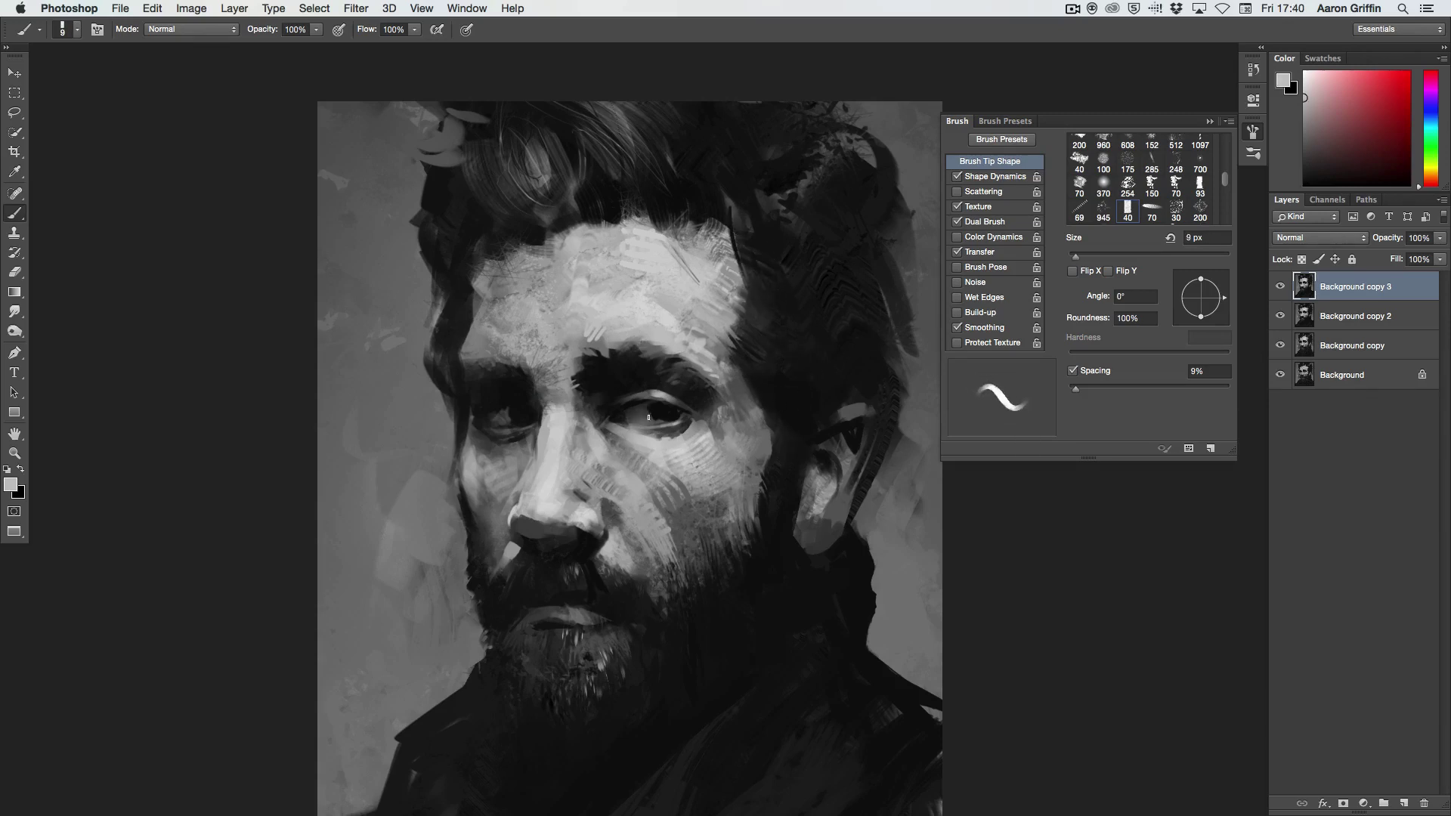
pyautogui.hotkey('ctrl', 'z')
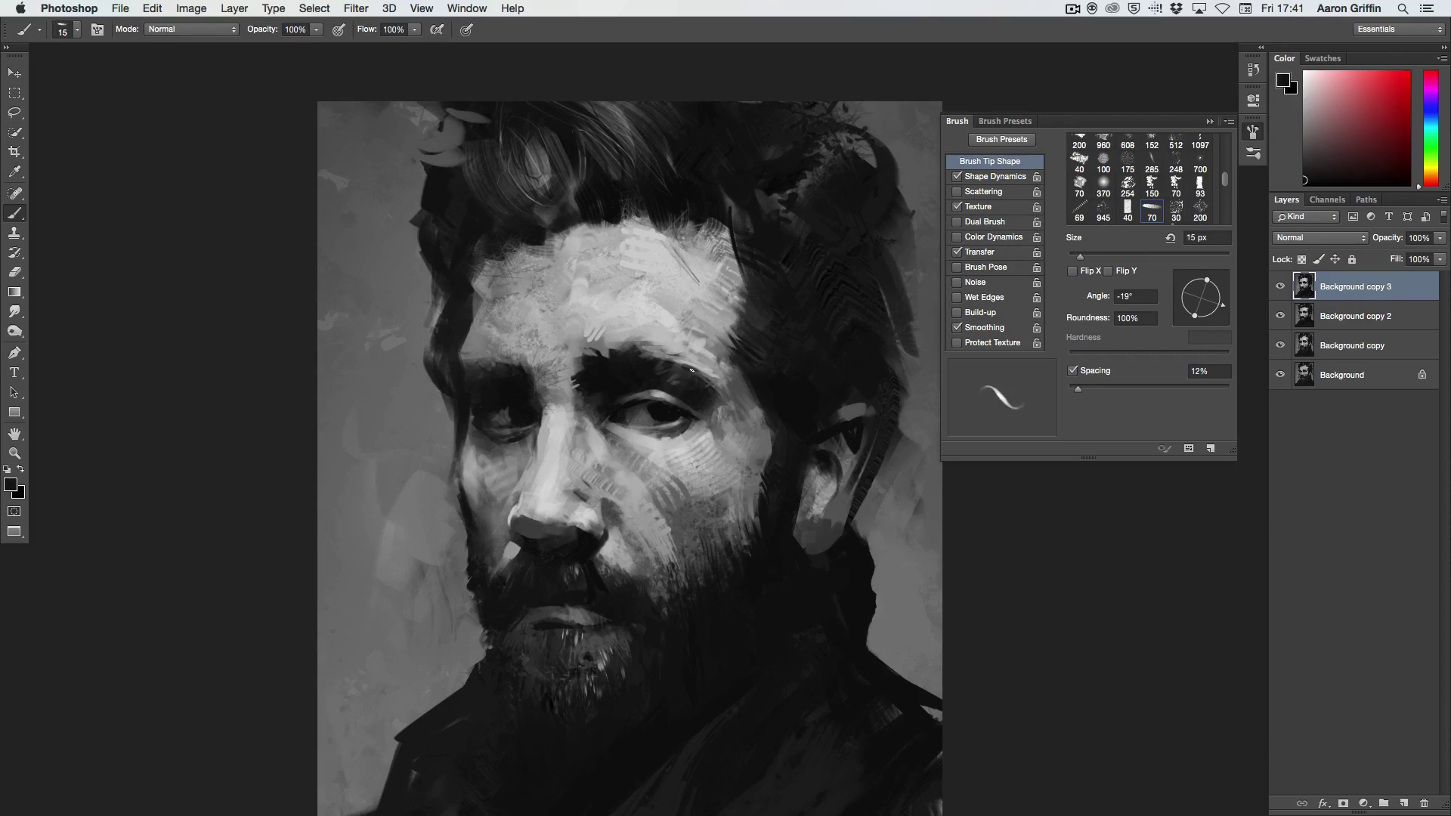
pyautogui.keyDown('alt'); pyautogui.click(609, 357); pyautogui.keyUp('alt')
pyautogui.press('[')
pyautogui.press('[')
# Step: Sample light greys and black, then choose a soft round 90 px brush
pyautogui.keyDown('alt'); pyautogui.click(586, 349); pyautogui.keyUp('alt')
pyautogui.press(']')
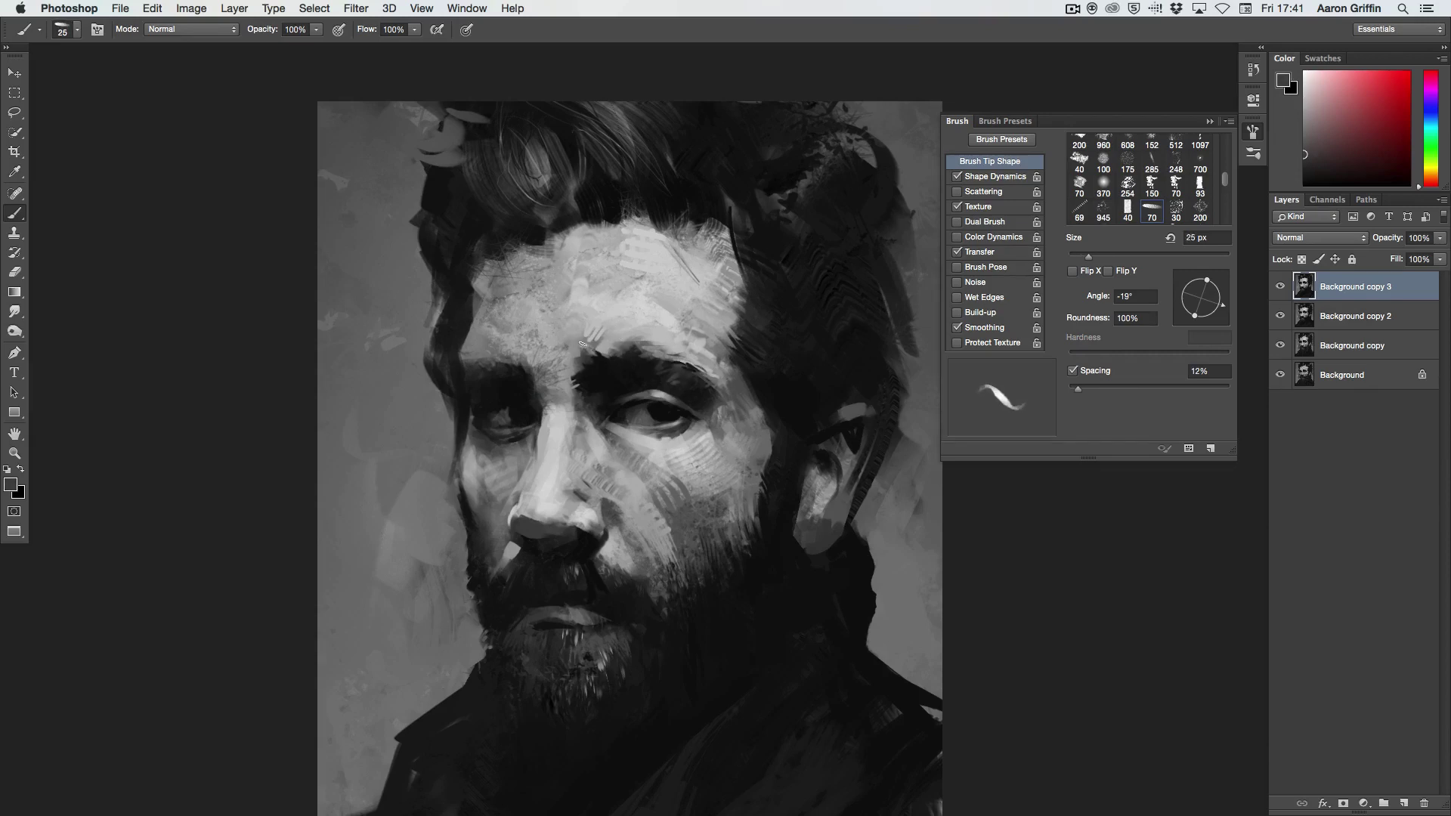
pyautogui.press(']')
pyautogui.keyDown('alt'); pyautogui.click(623, 343); pyautogui.keyUp('alt')
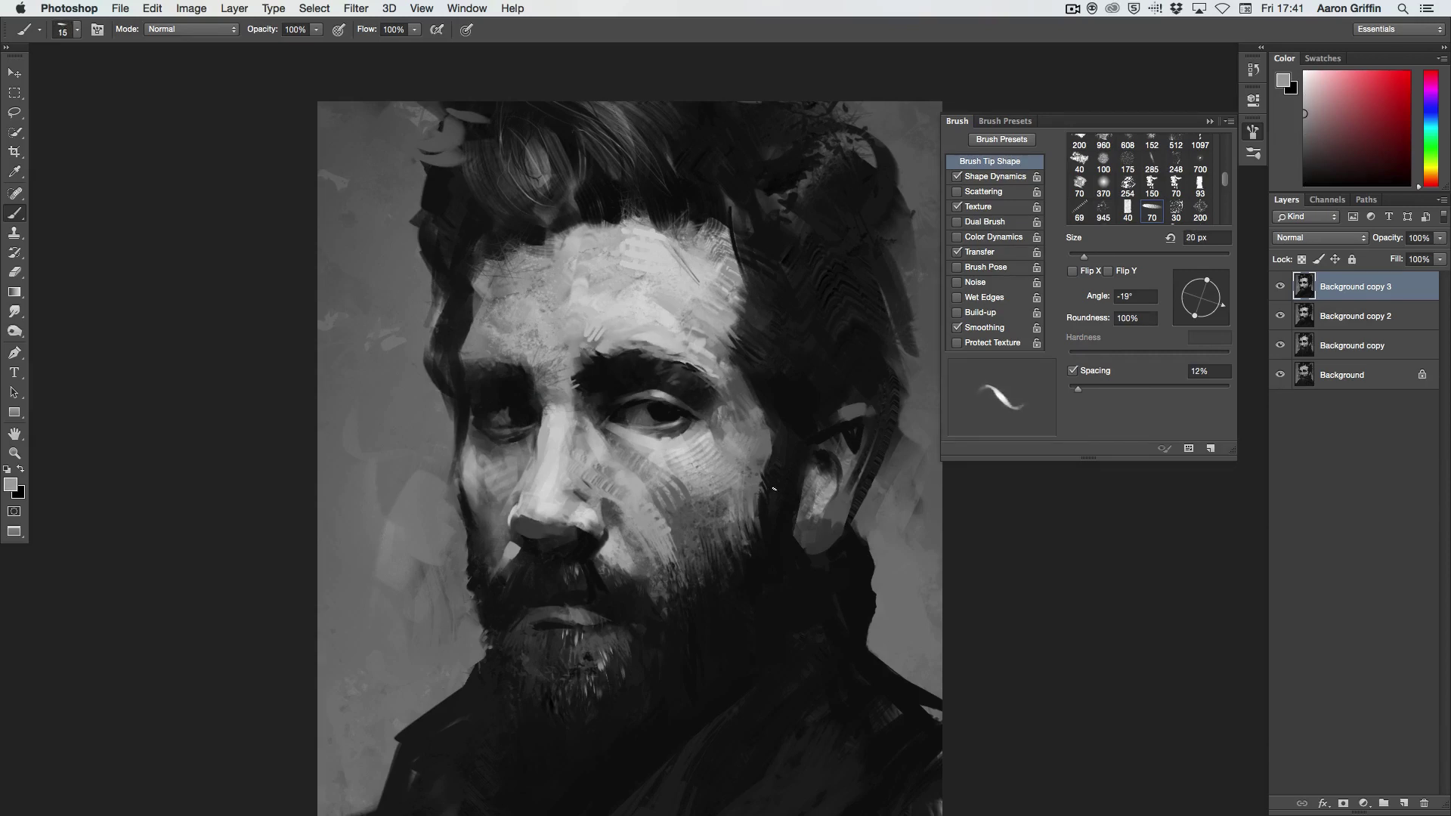
pyautogui.moveTo(774, 489); pyautogui.dragTo(756, 457)
pyautogui.keyDown('alt'); pyautogui.click(756, 457); pyautogui.keyUp('alt')
pyautogui.rightClick(752, 370)
pyautogui.doubleClick(779, 483)
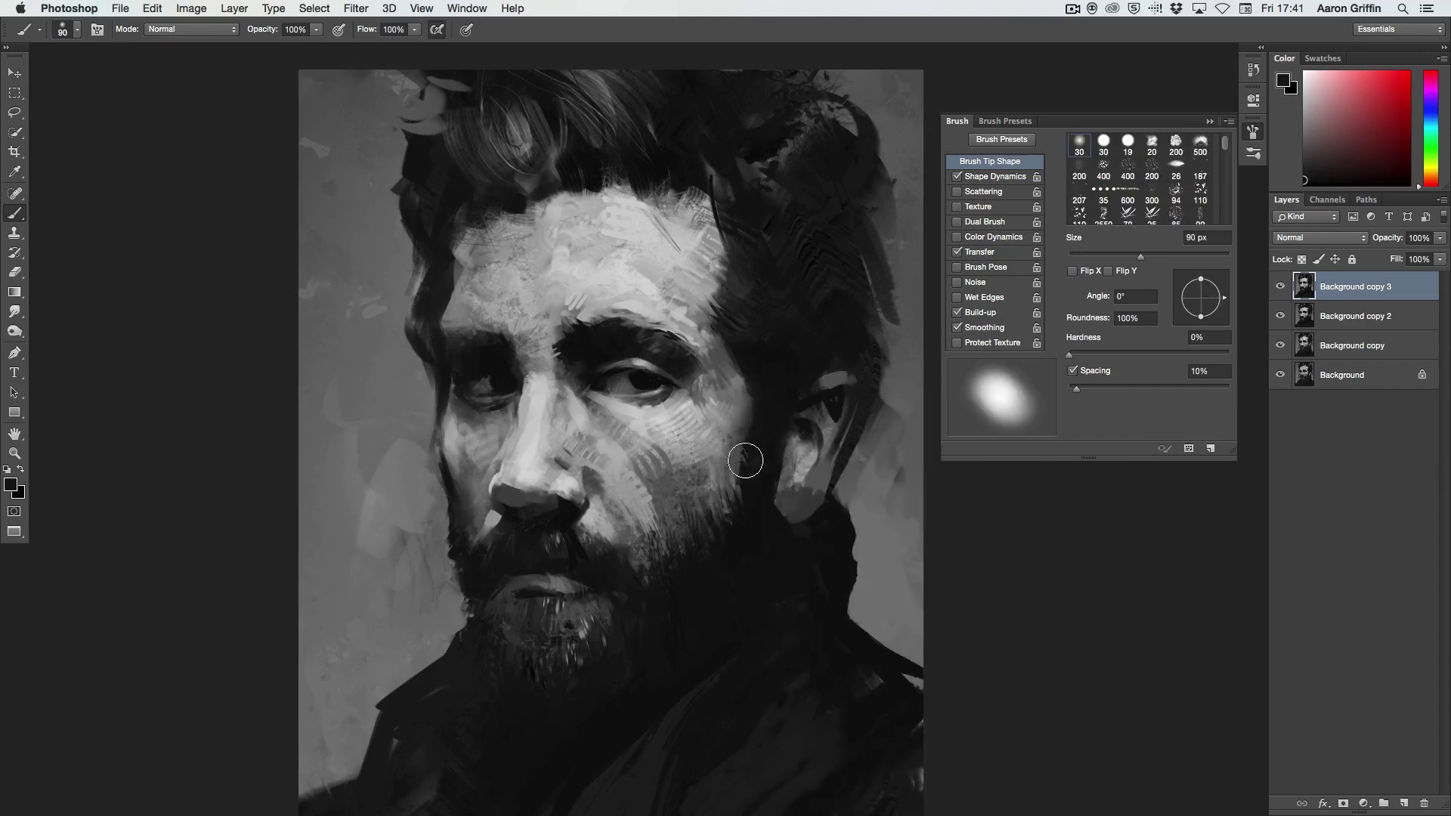
# Step: Pick a textured bristle brush and sample light and dark greys, shrinking it to 10 px
pyautogui.press(']')
pyautogui.press(']')
pyautogui.press(']')
pyautogui.rightClick(606, 505)
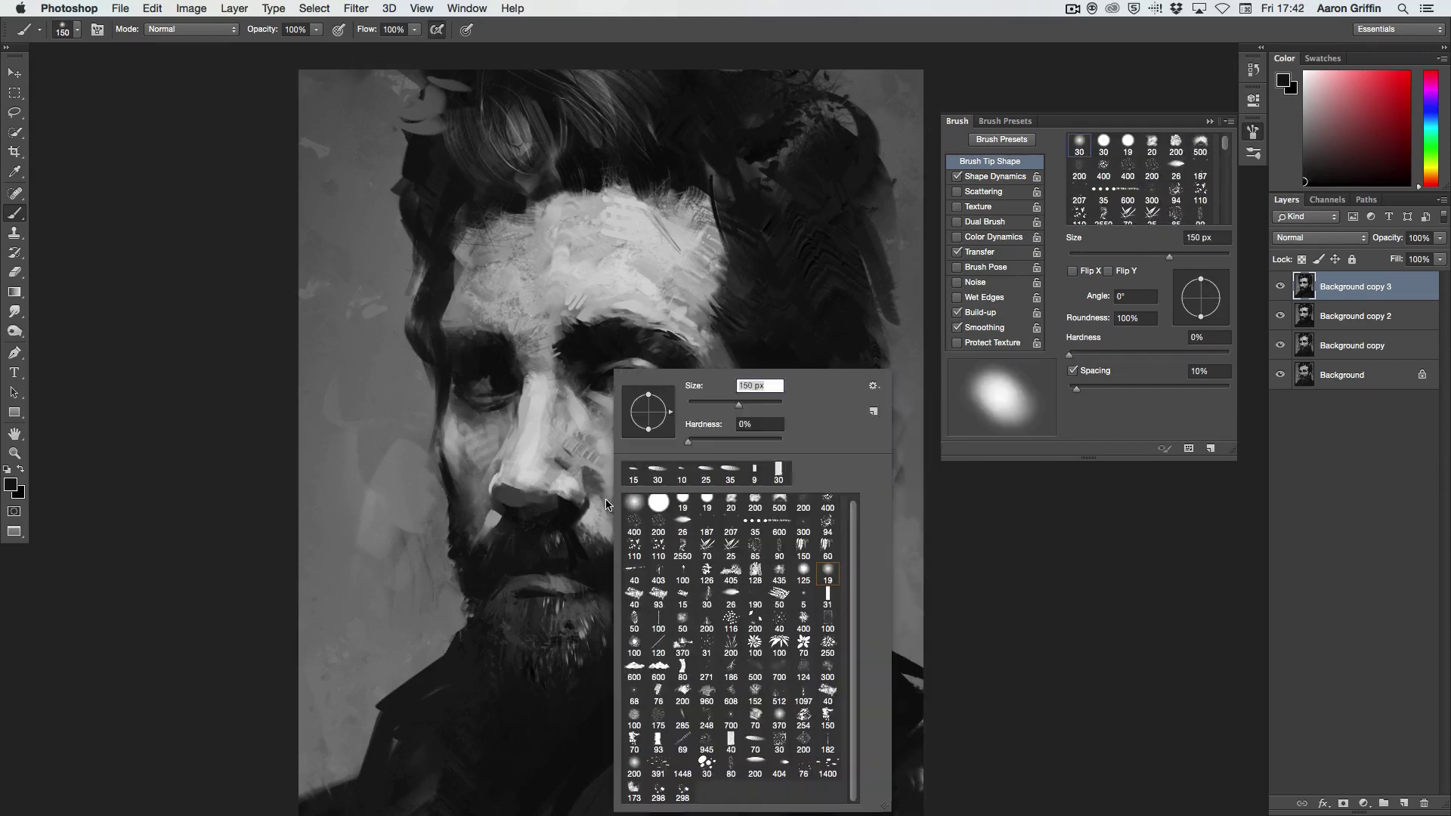
pyautogui.doubleClick(731, 740)
pyautogui.keyDown('alt'); pyautogui.click(559, 480); pyautogui.keyUp('alt')
pyautogui.press('[')
pyautogui.press('[')
pyautogui.keyDown('alt'); pyautogui.click(456, 430); pyautogui.keyUp('alt')
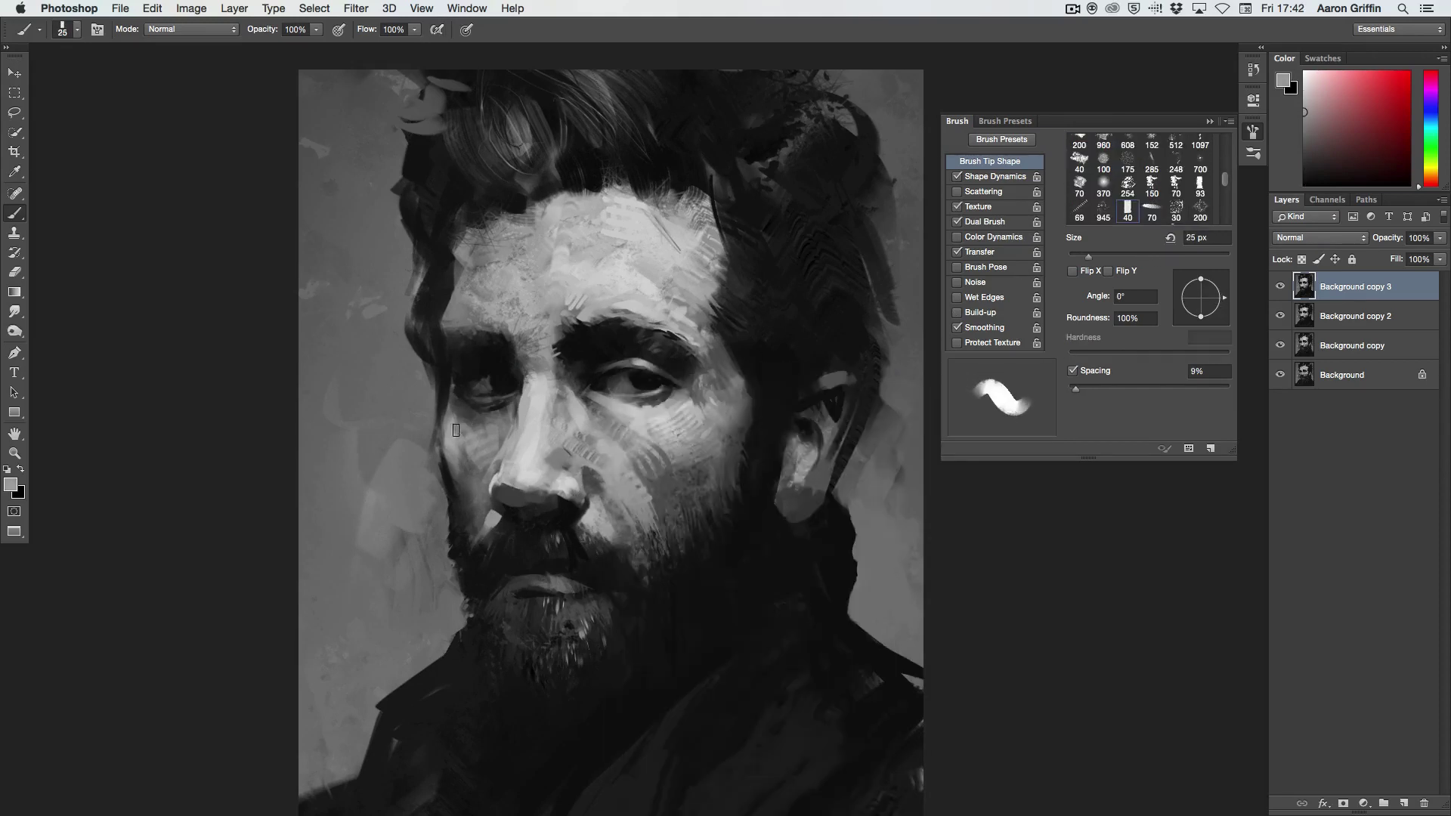
pyautogui.press('[')
pyautogui.press('[')
pyautogui.keyDown('alt'); pyautogui.click(471, 220); pyautogui.keyUp('alt')
# Step: Dab light grey onto the forehead with the 70 px textured brush, then resize it to 35 px
pyautogui.rightClick(460, 258)
pyautogui.doubleClick(514, 378)
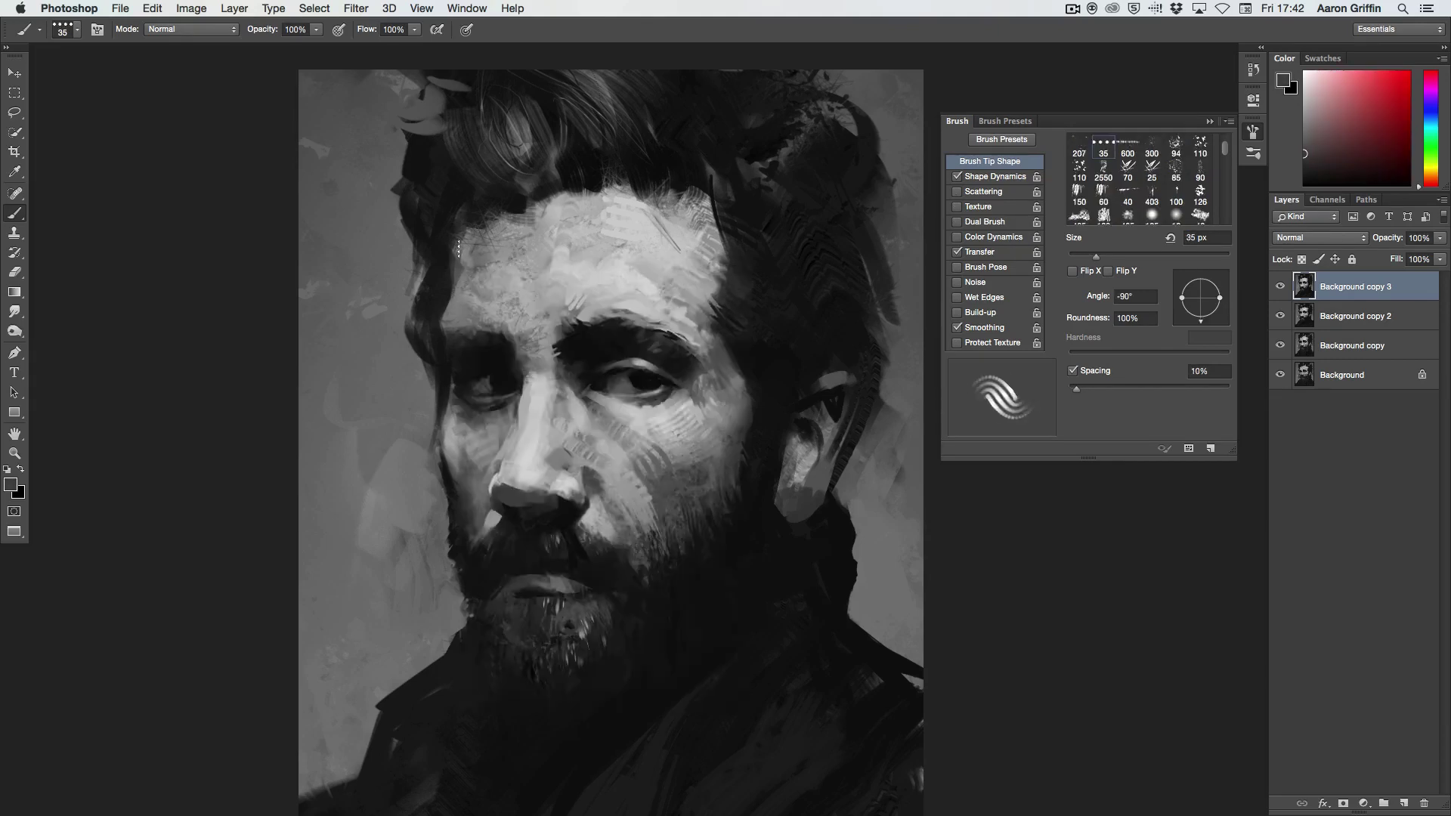
pyautogui.keyDown('alt'); pyautogui.click(583, 252); pyautogui.keyUp('alt')
pyautogui.click(594, 211)
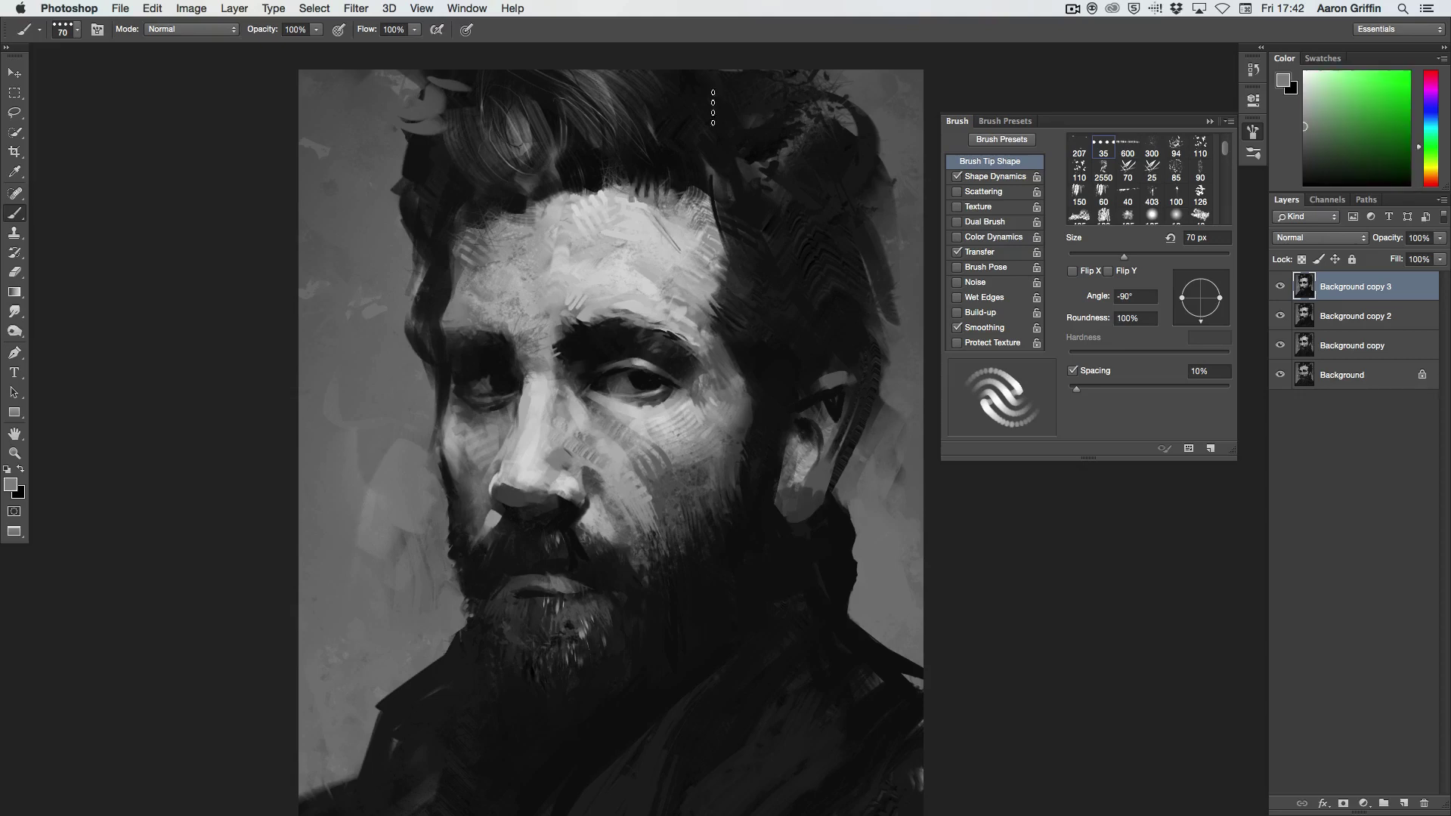
pyautogui.moveTo(658, 415); pyautogui.dragTo(610, 378)
pyautogui.rightClick(612, 367)
pyautogui.doubleClick(680, 468)
pyautogui.keyDown('alt'); pyautogui.click(557, 532); pyautogui.keyUp('alt')
pyautogui.moveTo(557, 532); pyautogui.dragTo(533, 550)
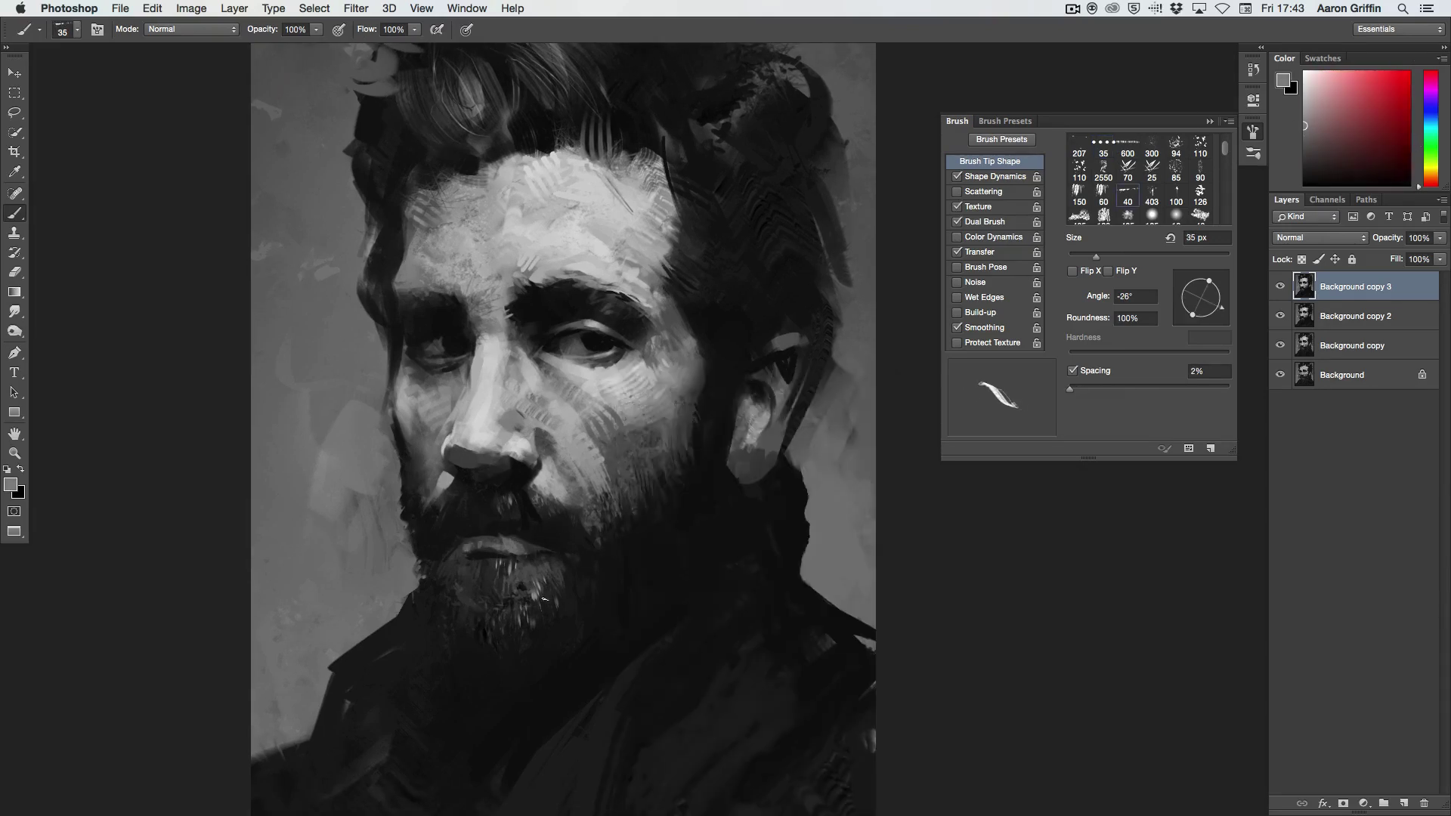
# Step: Sample a lighter face grey and switch to the 70 px scattered, then a small smooth brush
pyautogui.keyDown('alt'); pyautogui.click(496, 426); pyautogui.keyUp('alt')
pyautogui.rightClick(495, 426)
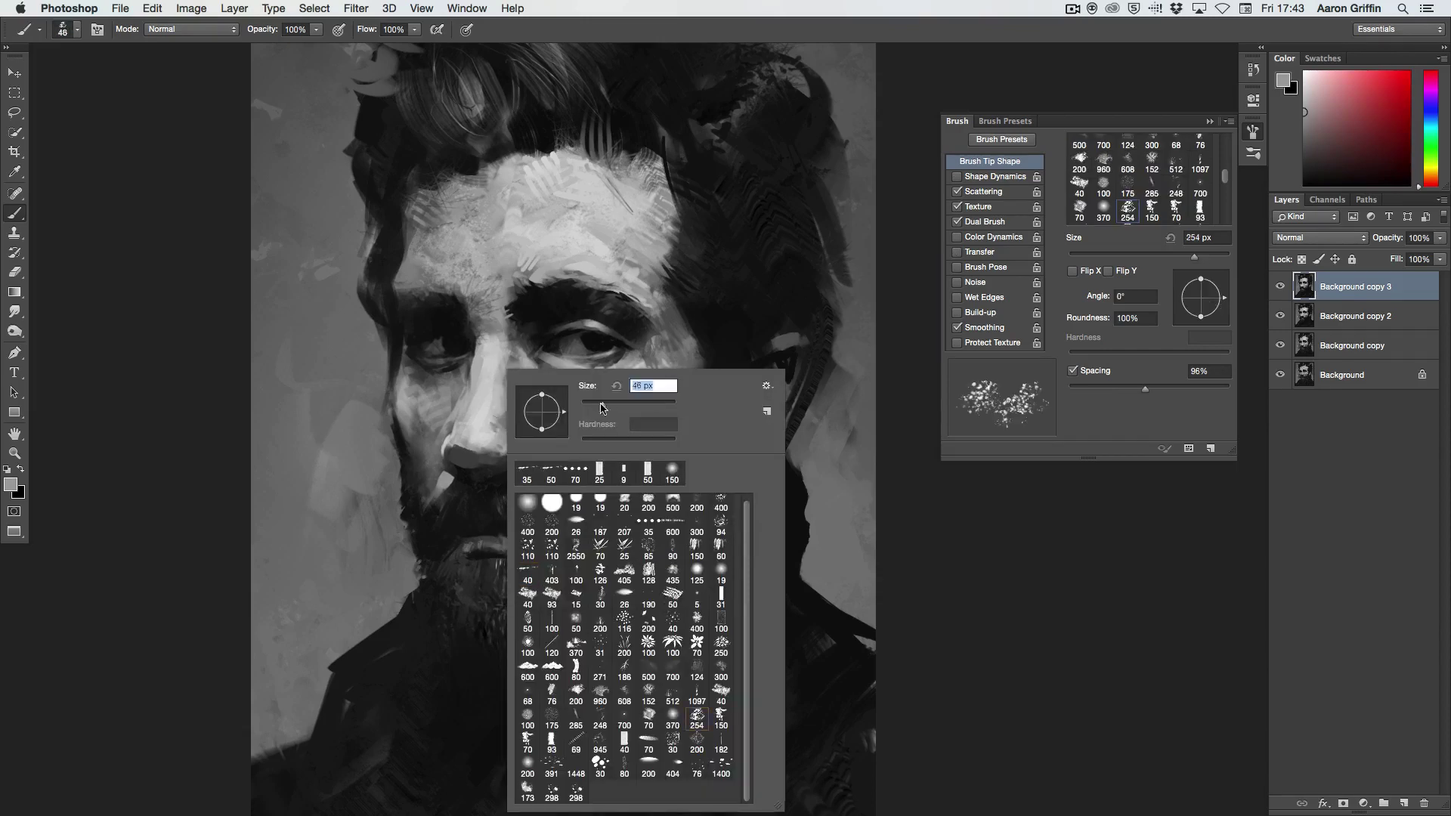
pyautogui.doubleClick(574, 423)
pyautogui.rightClick(522, 361)
pyautogui.doubleClick(574, 491)
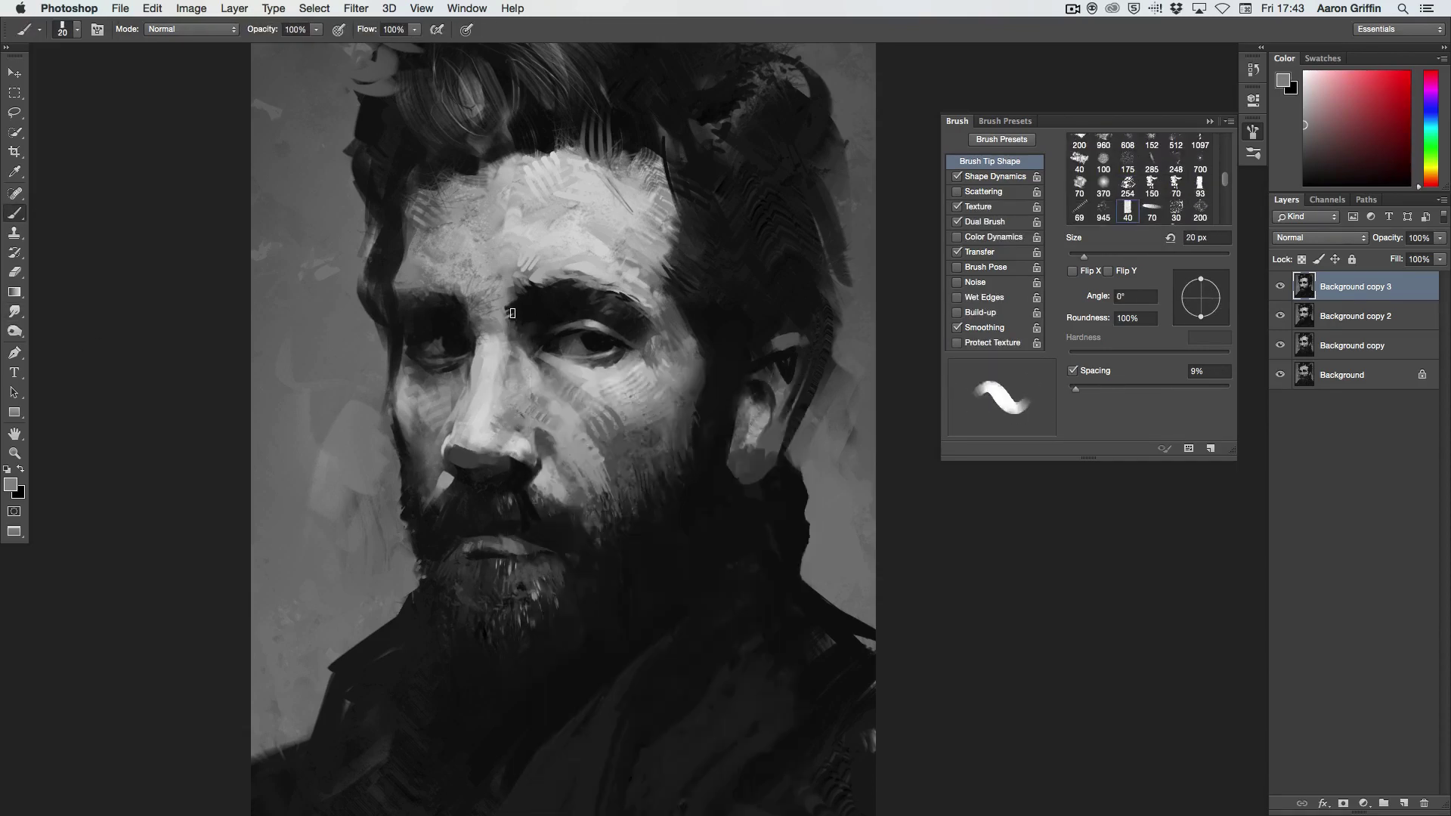
# Step: Sample dark hair and light face greys for brow and cheek strokes with a 30 px brush
pyautogui.keyDown('alt'); pyautogui.click(513, 300); pyautogui.keyUp('alt')
pyautogui.press(']')
pyautogui.keyDown('alt'); pyautogui.click(402, 294); pyautogui.keyUp('alt')
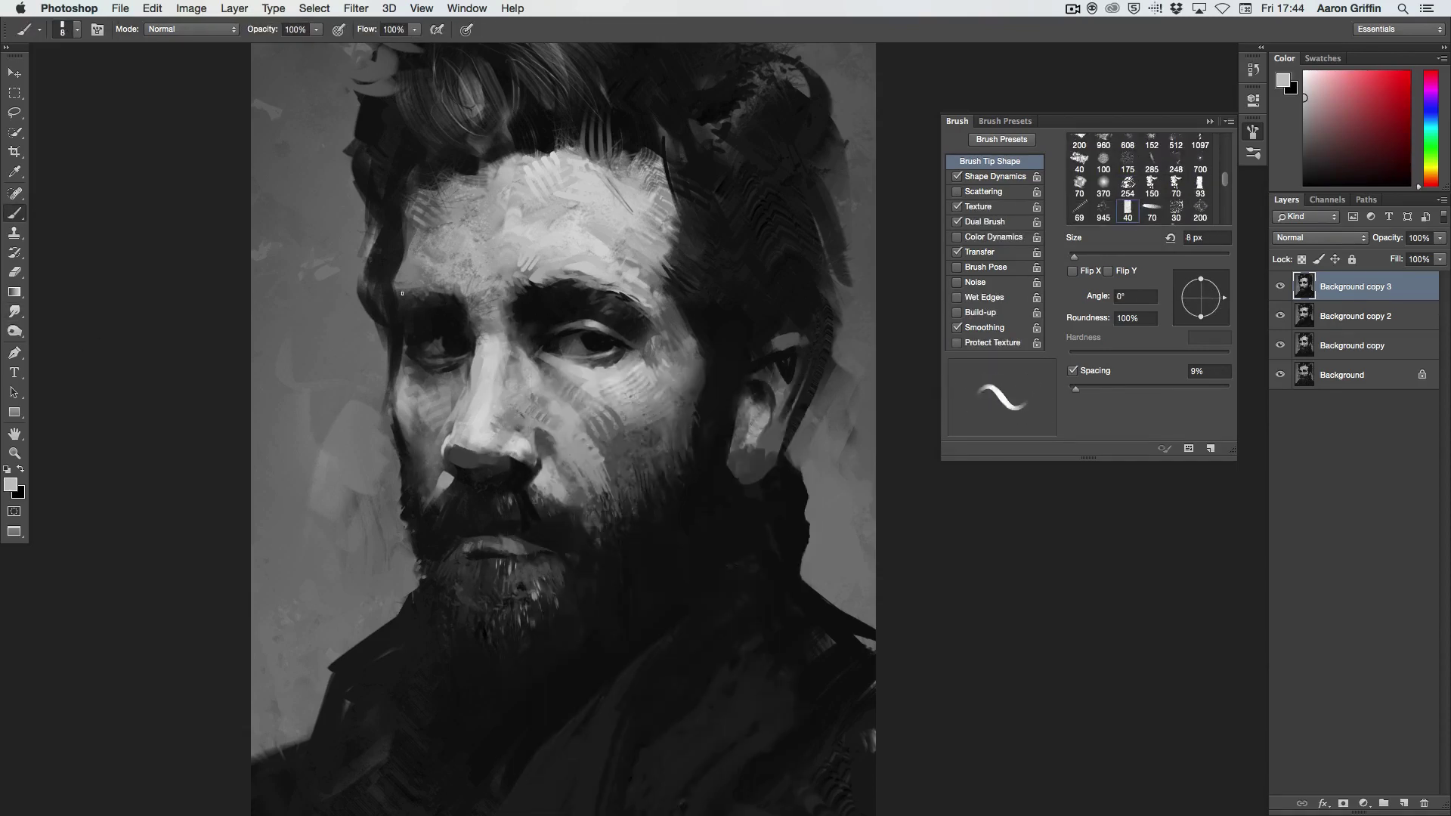
pyautogui.press('[')
pyautogui.press('[')
pyautogui.keyDown('alt'); pyautogui.click(397, 268); pyautogui.keyUp('alt')
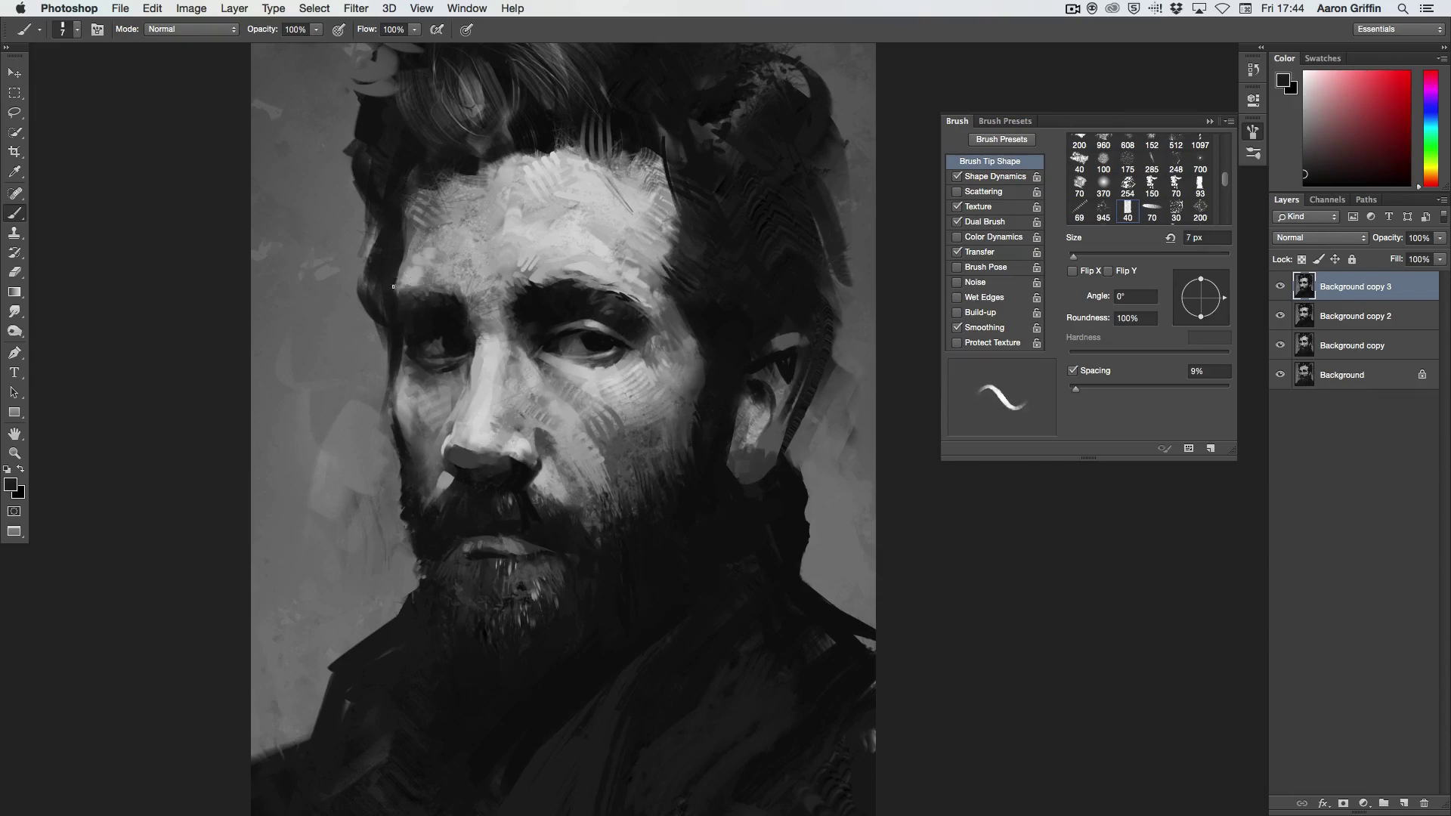
pyautogui.press(']')
pyautogui.press(']')
pyautogui.press(']')
pyautogui.keyDown('alt'); pyautogui.click(435, 233); pyautogui.keyUp('alt')
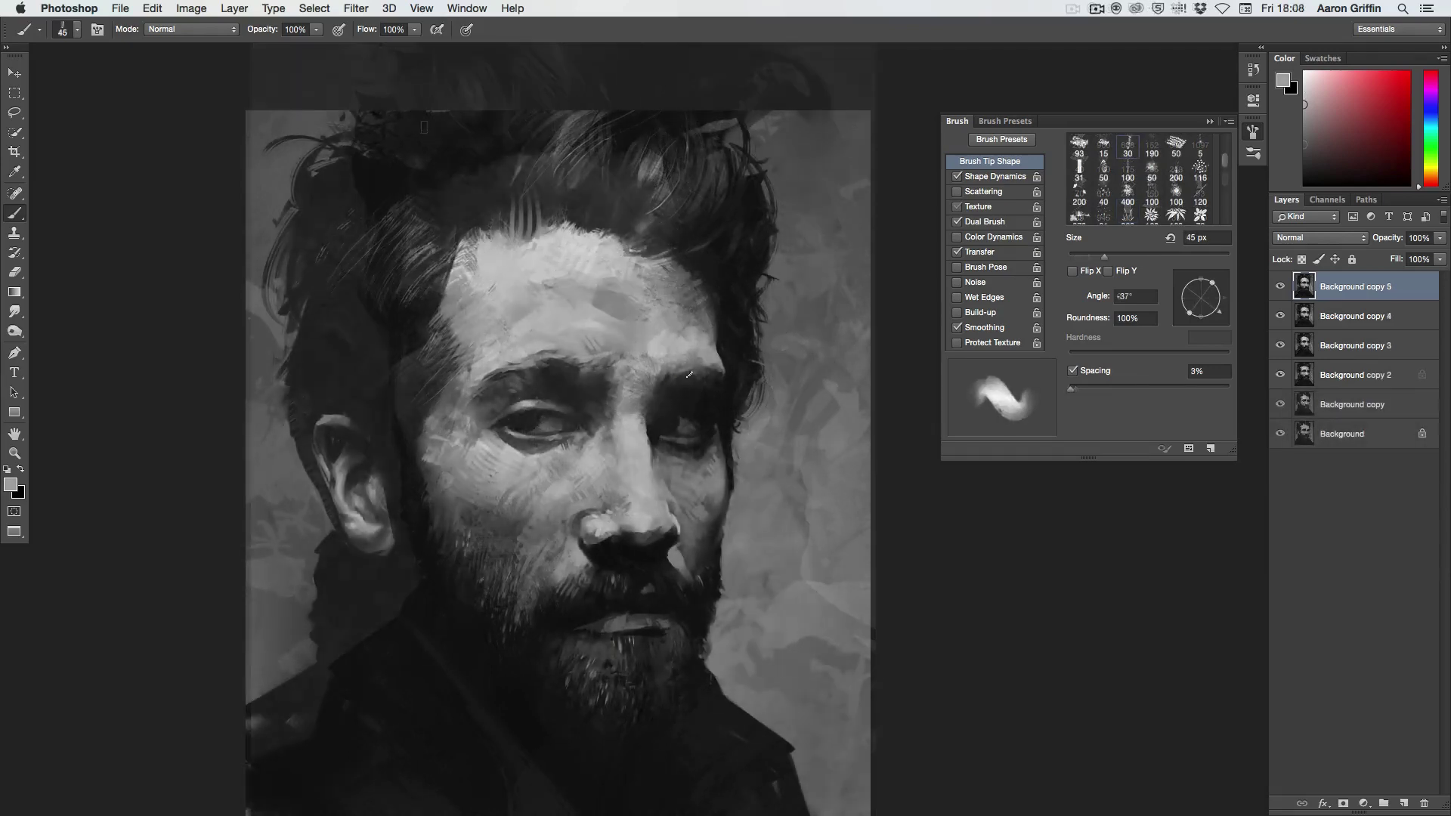
# Step: Model the face with near-black and dark grey strokes using a 30 px smooth brush and a soft round brush
pyautogui.keyDown('alt'); pyautogui.click(706, 361); pyautogui.keyUp('alt')
pyautogui.press('[')
pyautogui.press('[')
pyautogui.press('[')
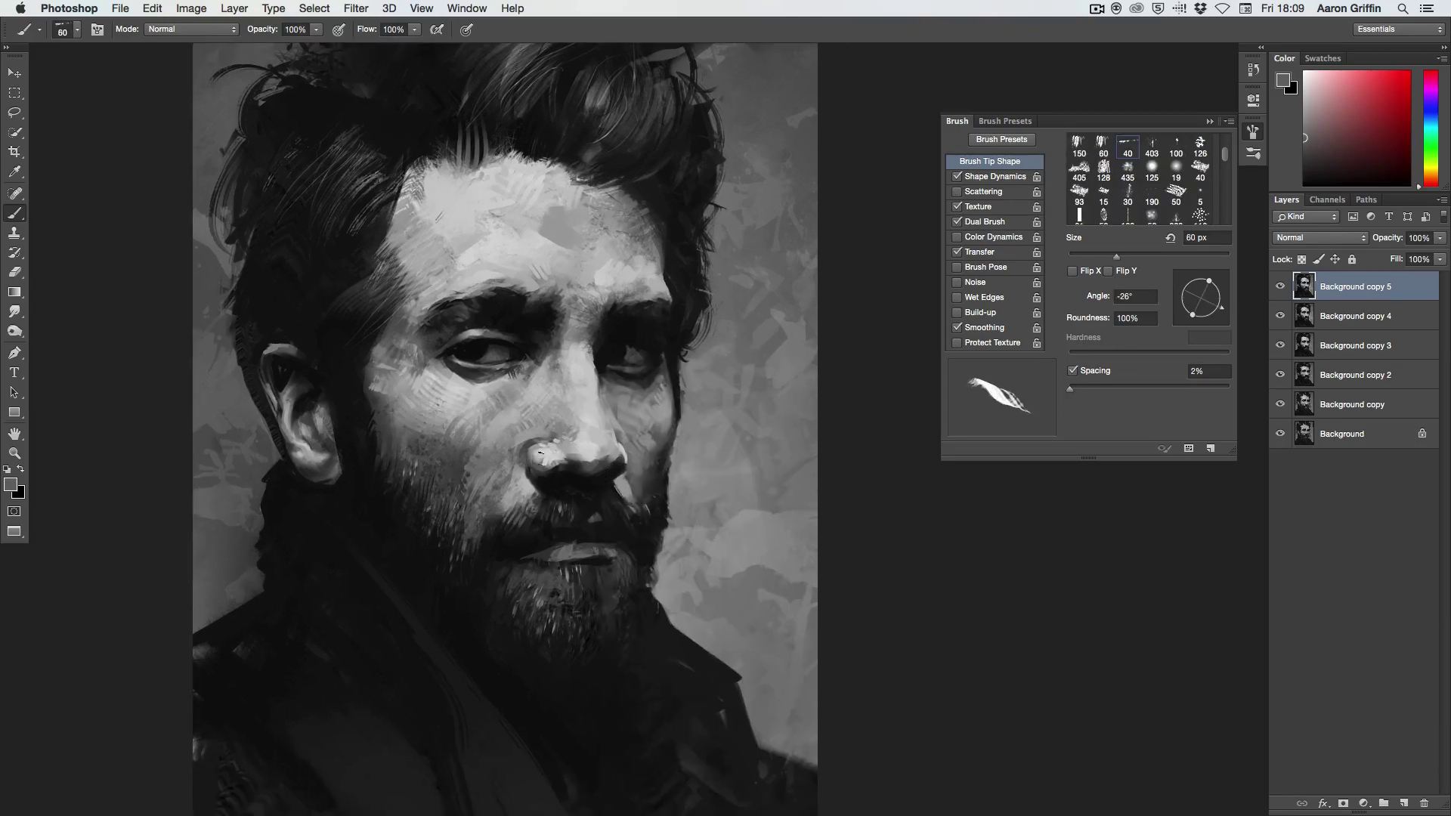
pyautogui.rightClick(547, 461)
pyautogui.doubleClick(563, 484)
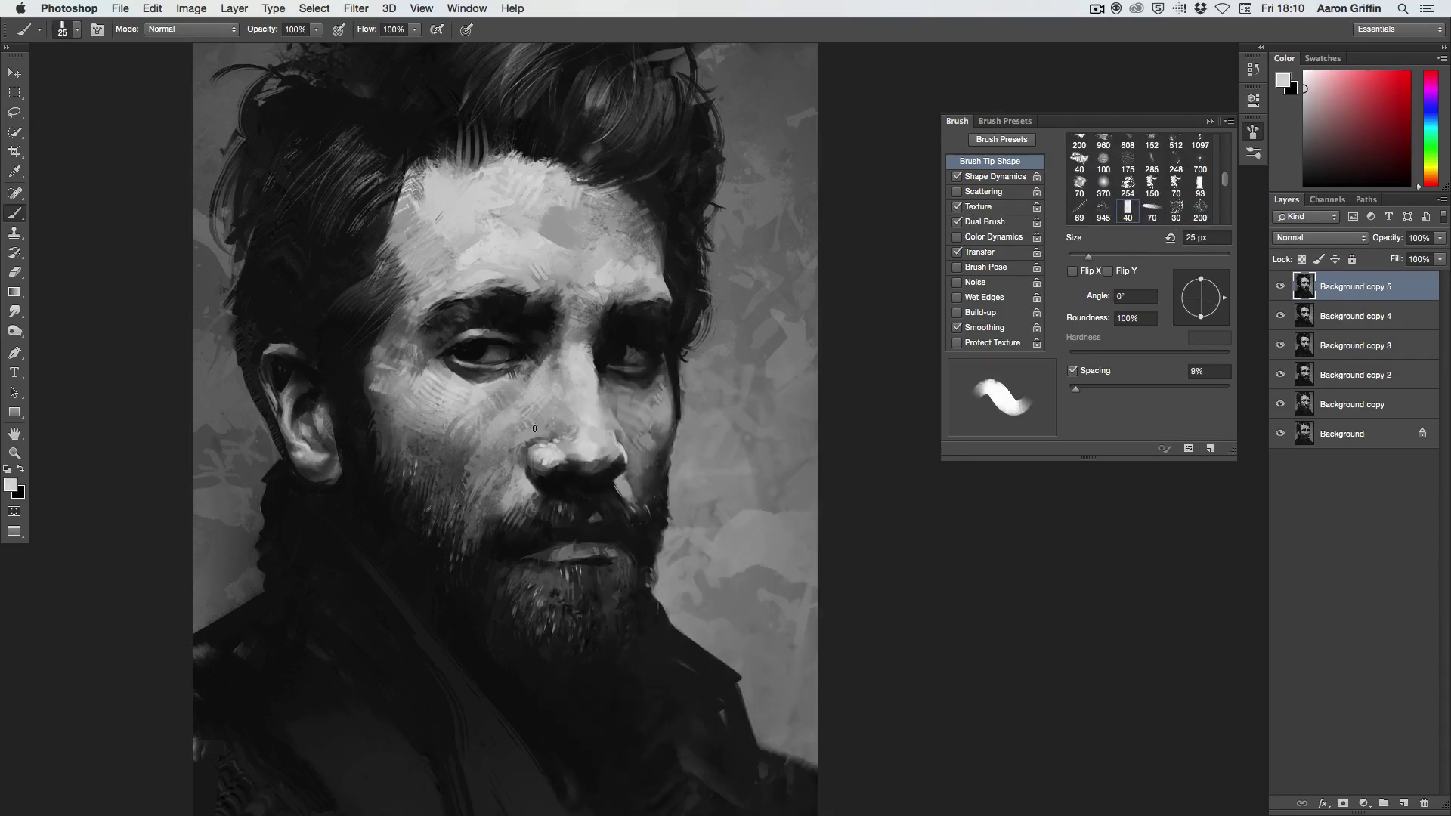
pyautogui.press('[')
pyautogui.press('[')
pyautogui.press('[')
pyautogui.keyDown('alt'); pyautogui.click(577, 461); pyautogui.keyUp('alt')
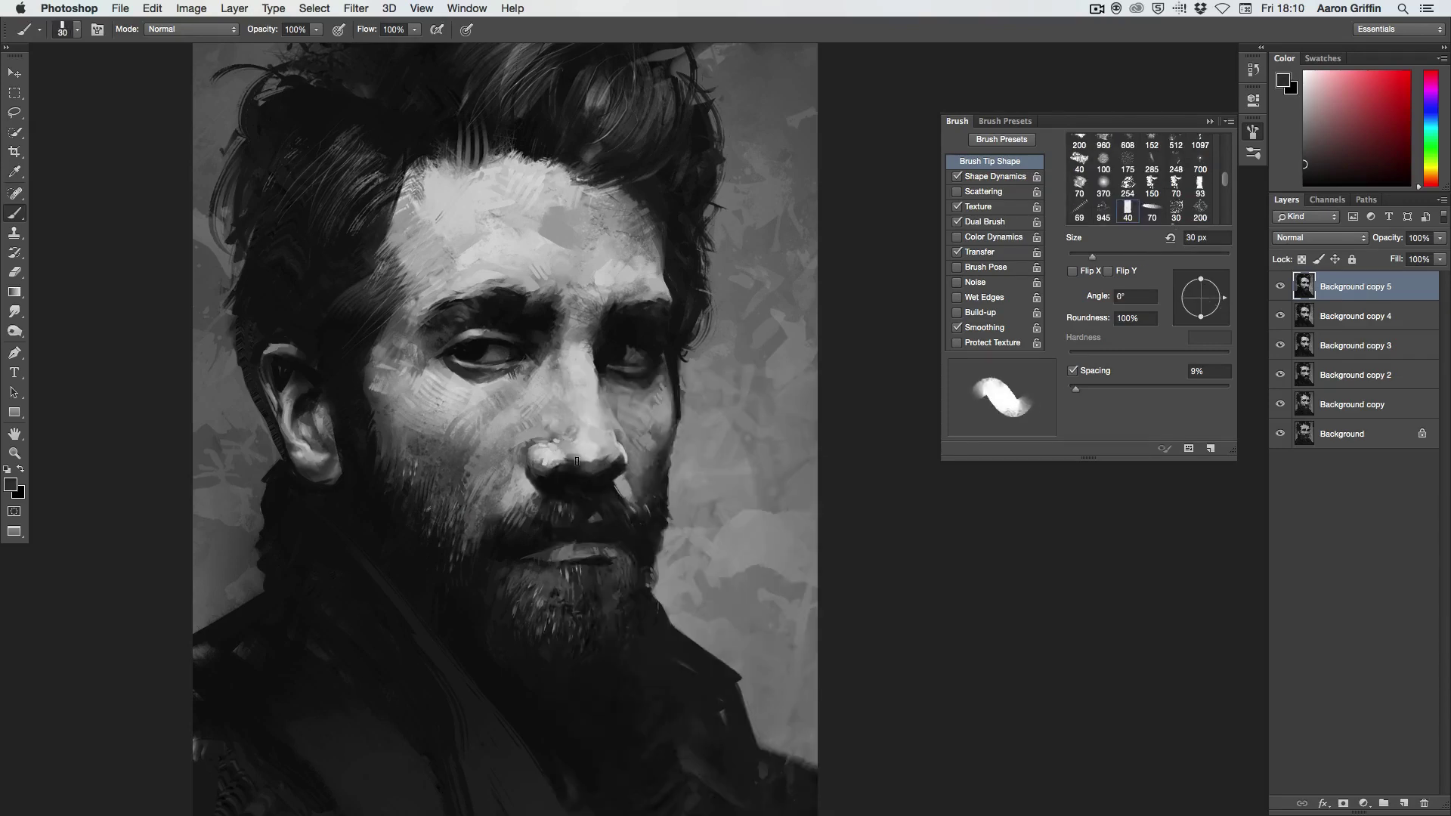
pyautogui.rightClick(595, 475)
pyautogui.doubleClick(612, 481)
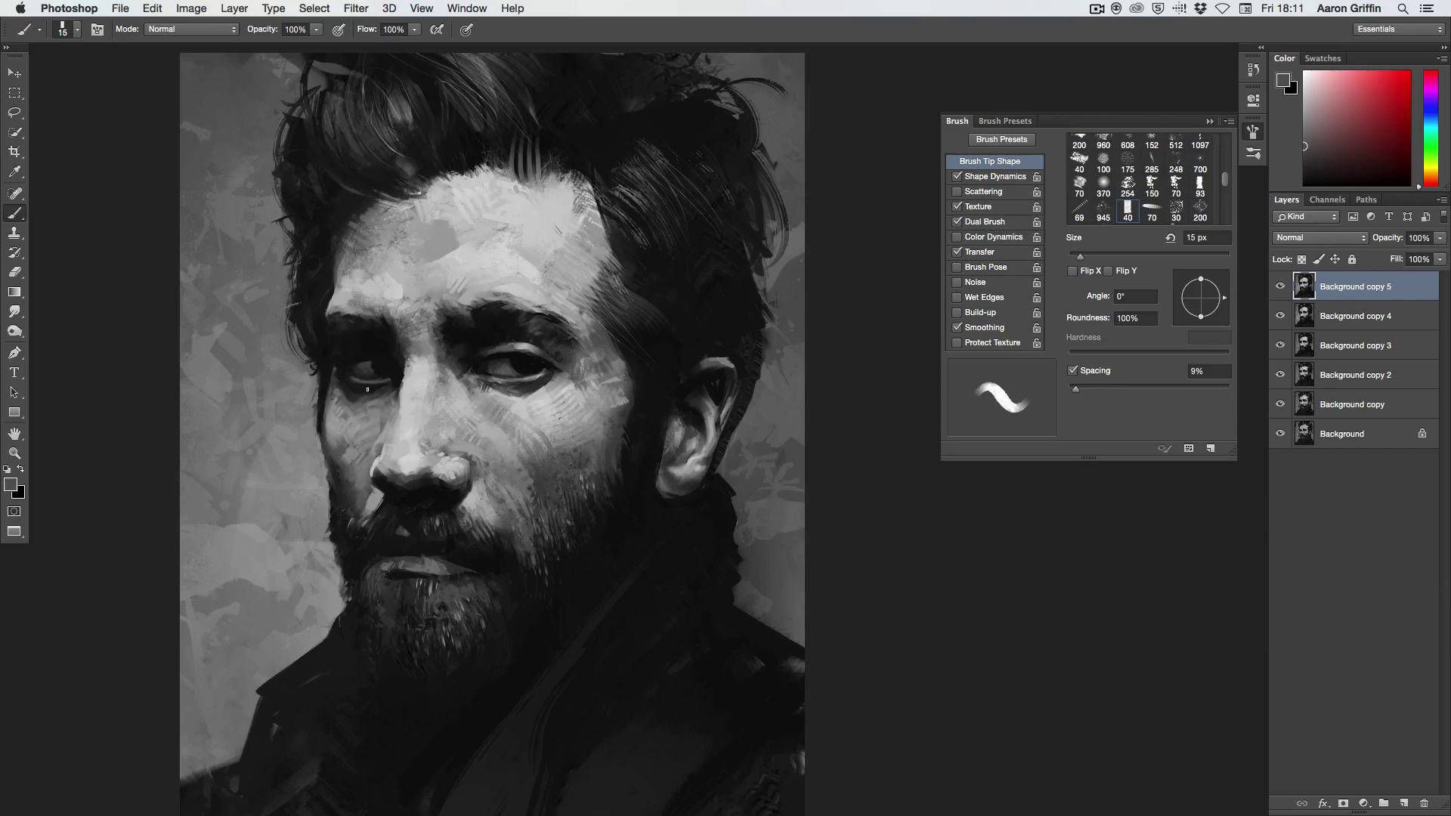
# Step: Lighten the cheek with sampled light and slightly darker greys at brush sizes 10–35 px
pyautogui.press('x')
pyautogui.press(']')
pyautogui.press(']')
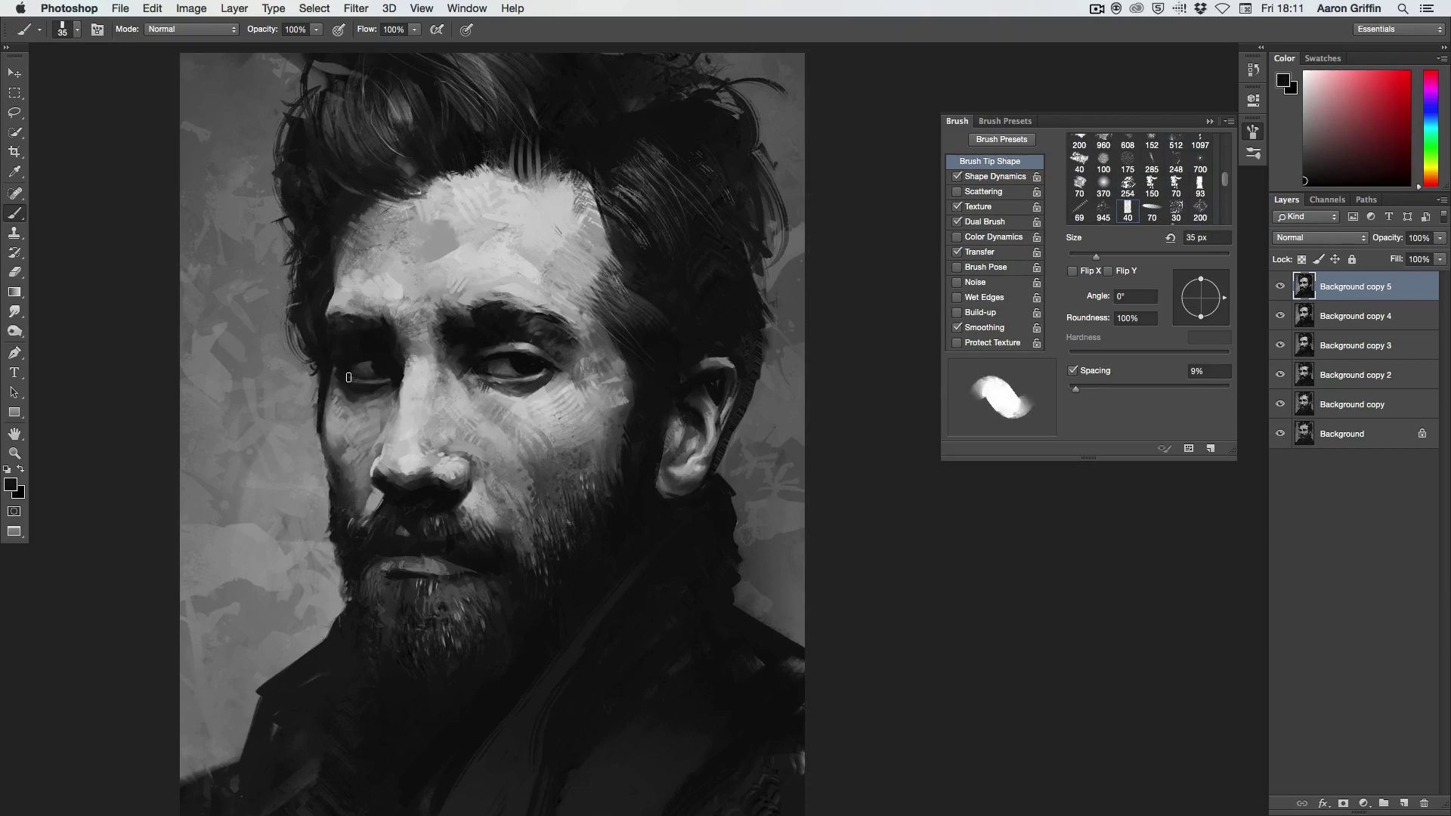
pyautogui.keyDown('alt'); pyautogui.click(433, 408); pyautogui.keyUp('alt')
pyautogui.press('[')
pyautogui.press('[')
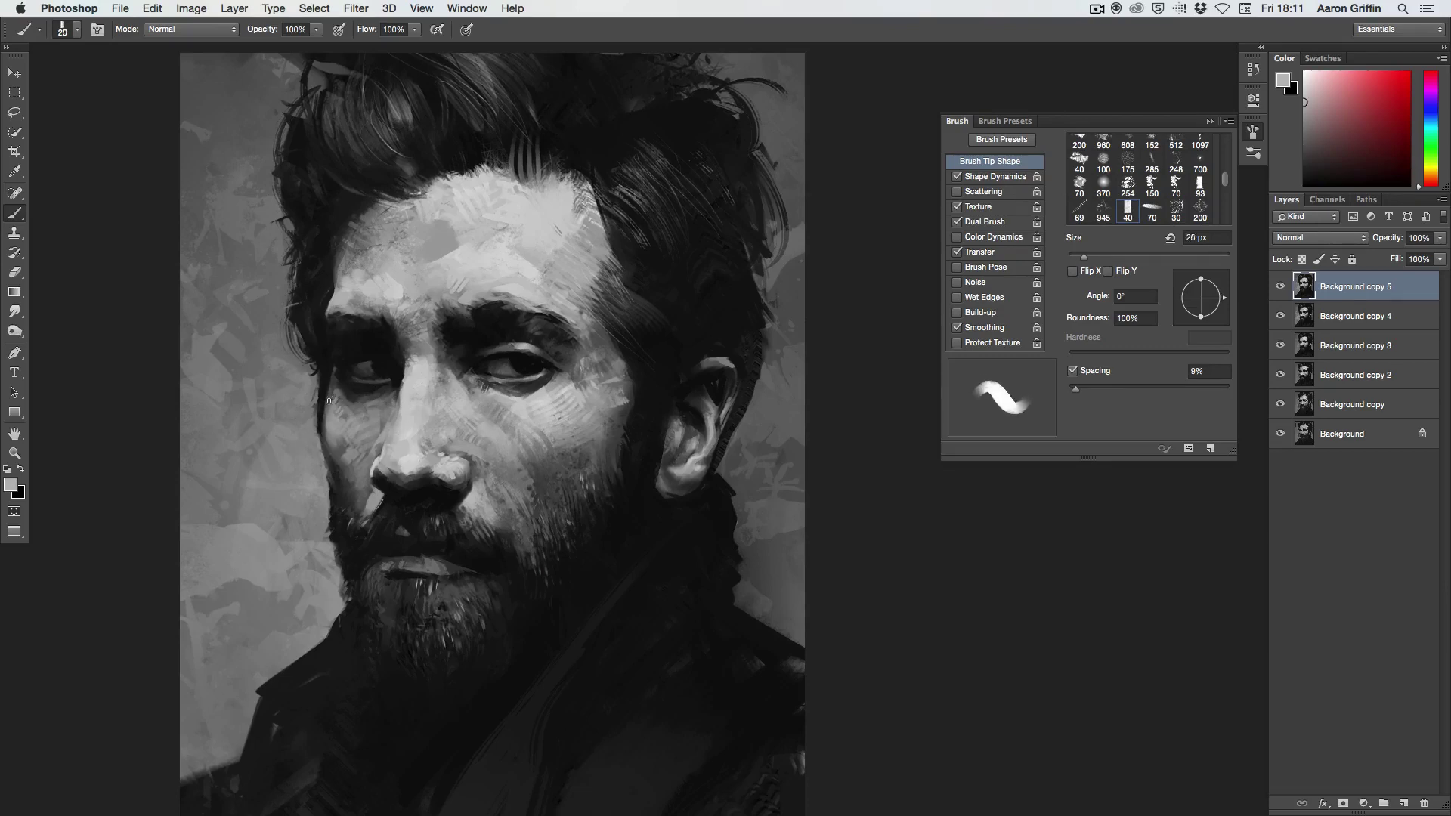
pyautogui.press(']')
pyautogui.keyDown('alt'); pyautogui.click(511, 409); pyautogui.keyUp('alt')
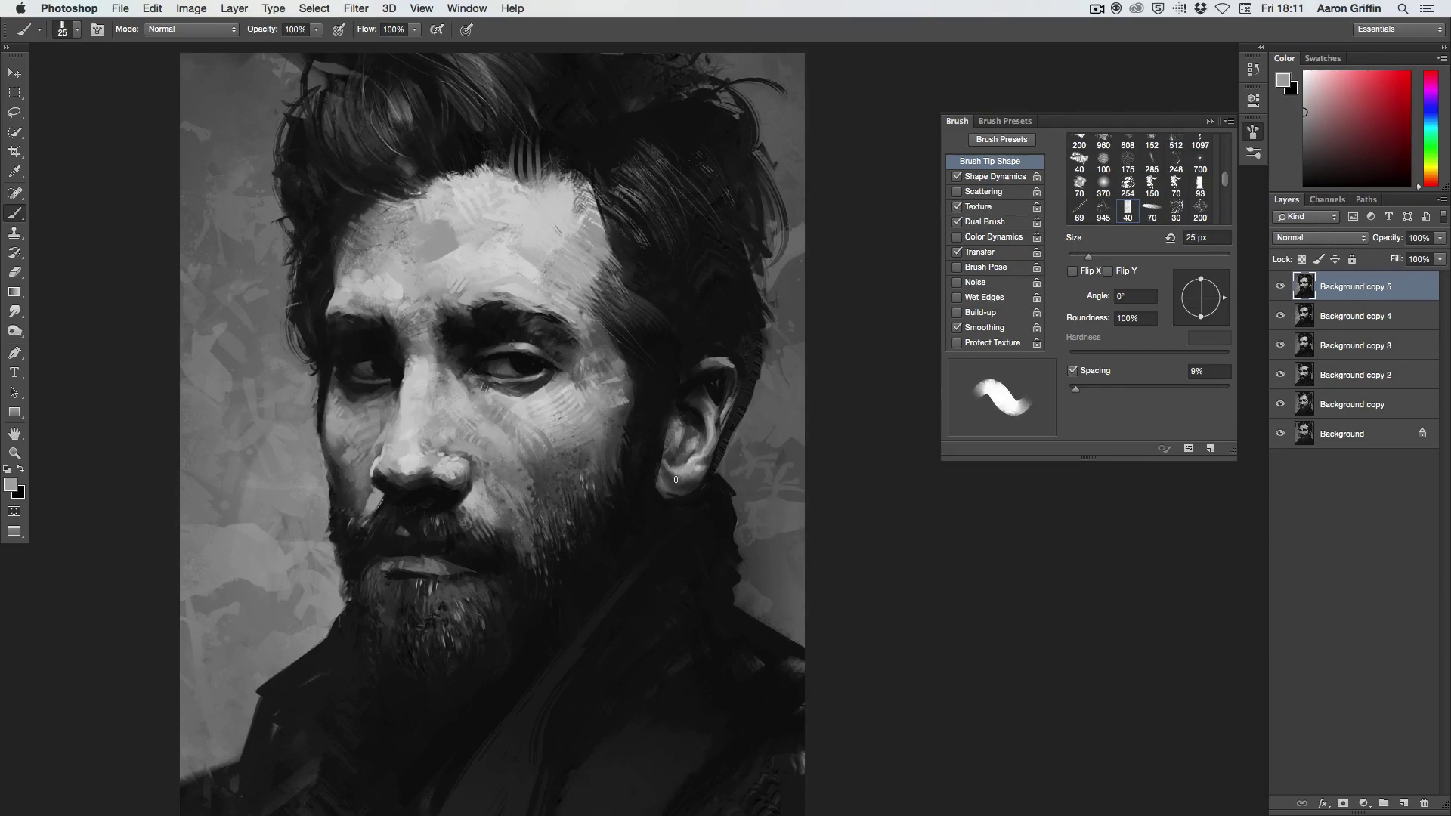
pyautogui.press('[')
pyautogui.press('[')
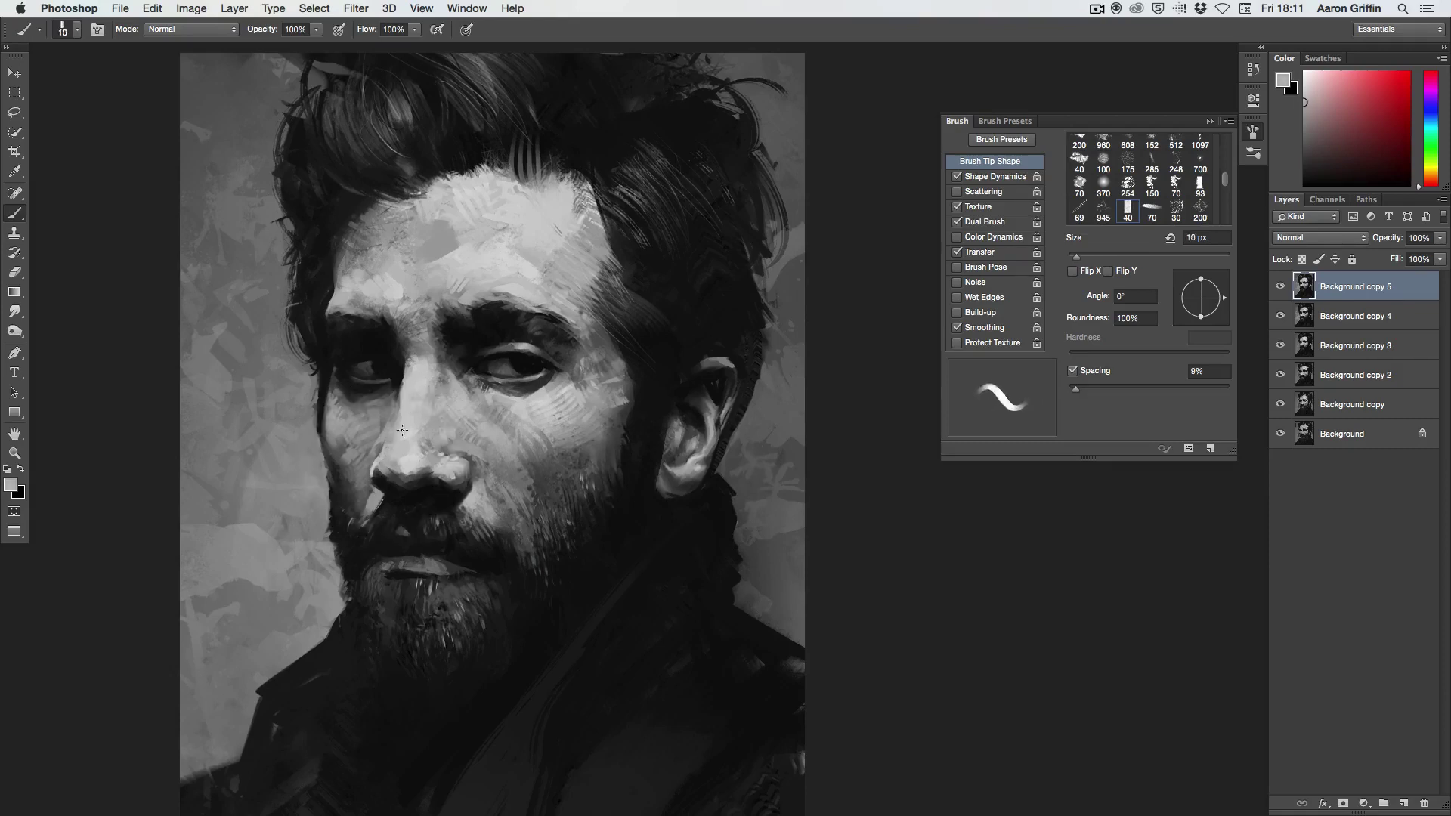
pyautogui.press(']')
pyautogui.press(']')
pyautogui.press(']')
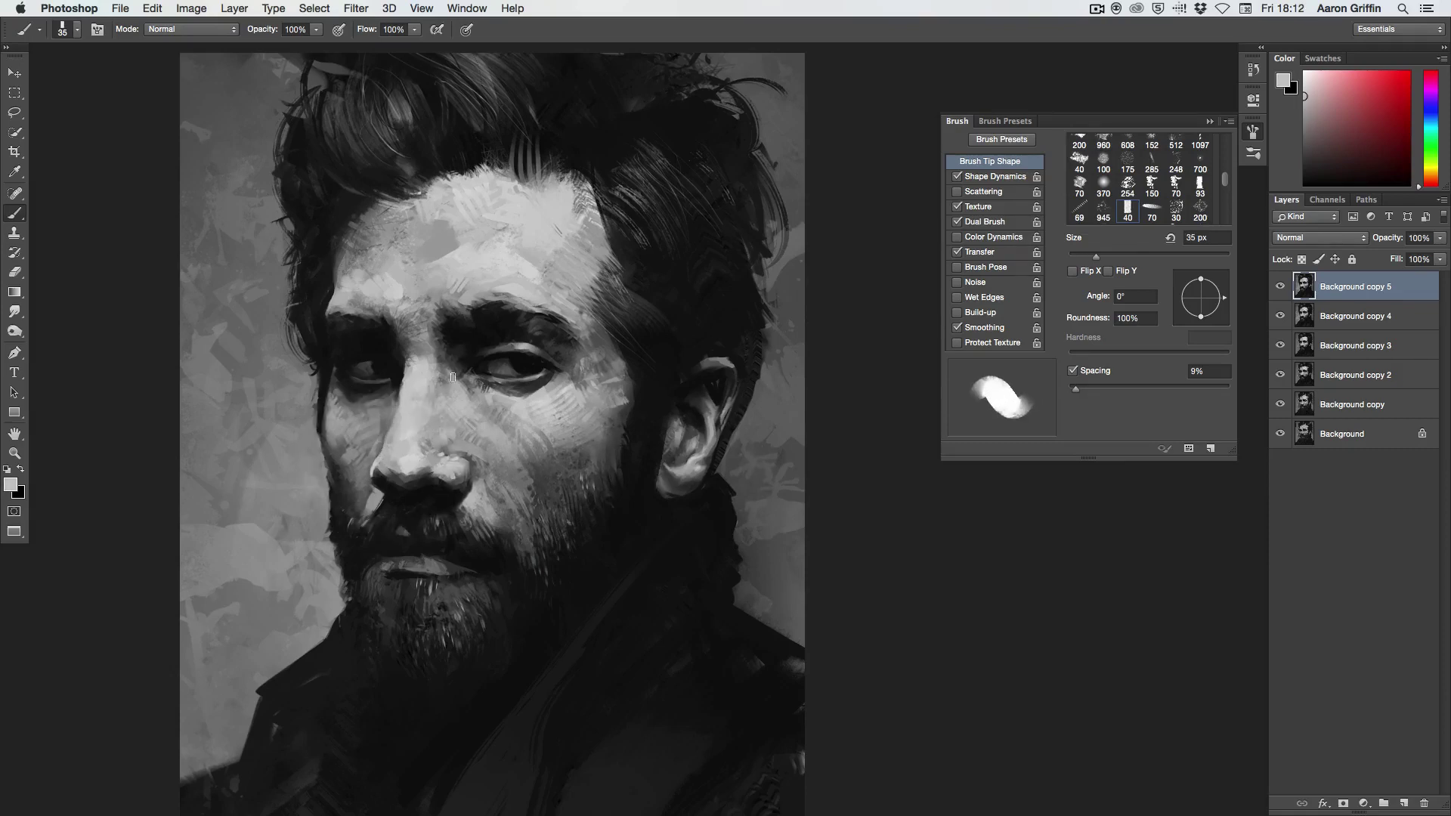
pyautogui.press('[')
pyautogui.press('[')
pyautogui.press(']')
pyautogui.press(']')
pyautogui.press(']')
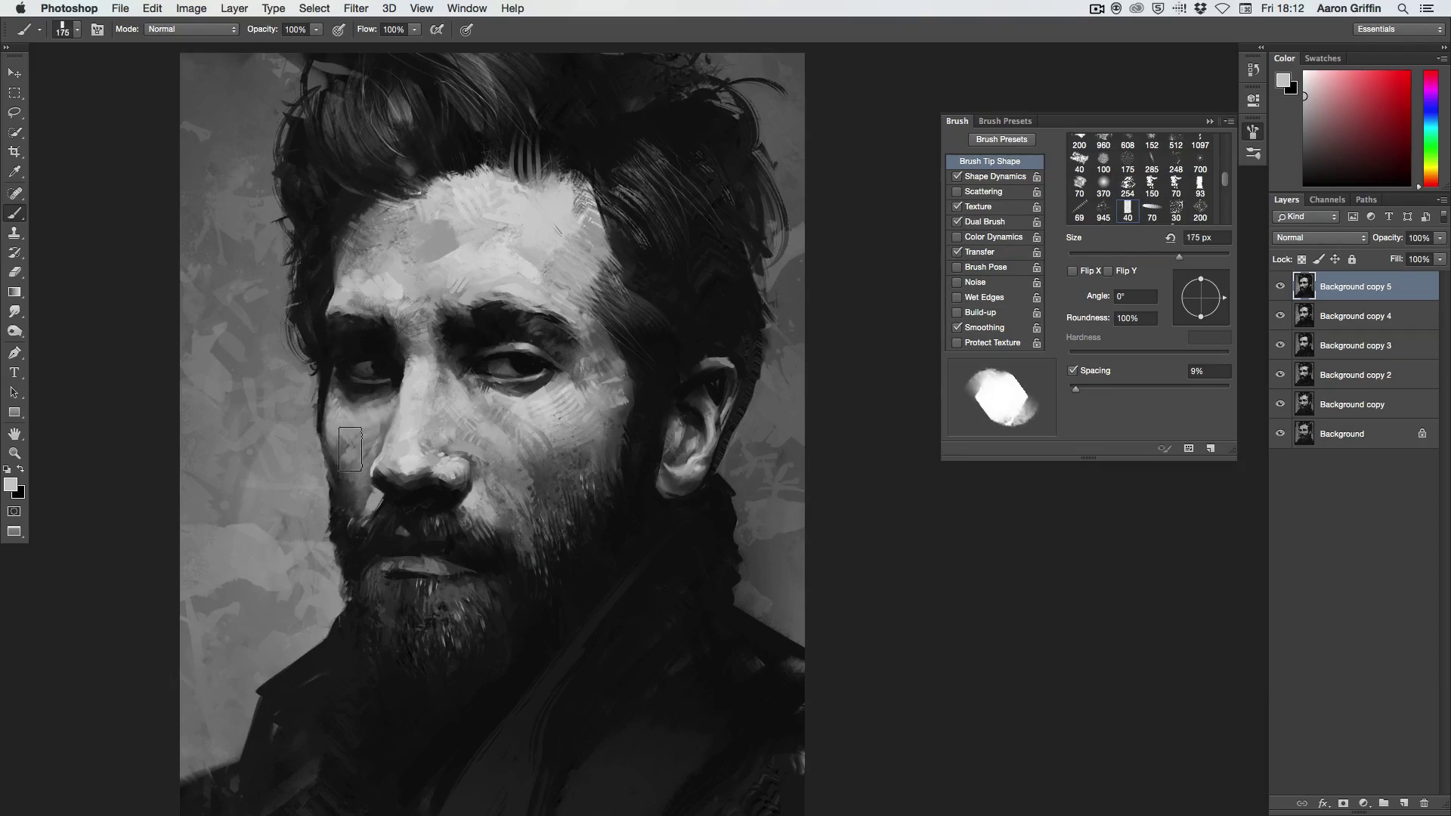
# Step: Paint a light grey stroke across the forehead with a 175 px textured brush
pyautogui.rightClick(359, 442)
pyautogui.press('Return')
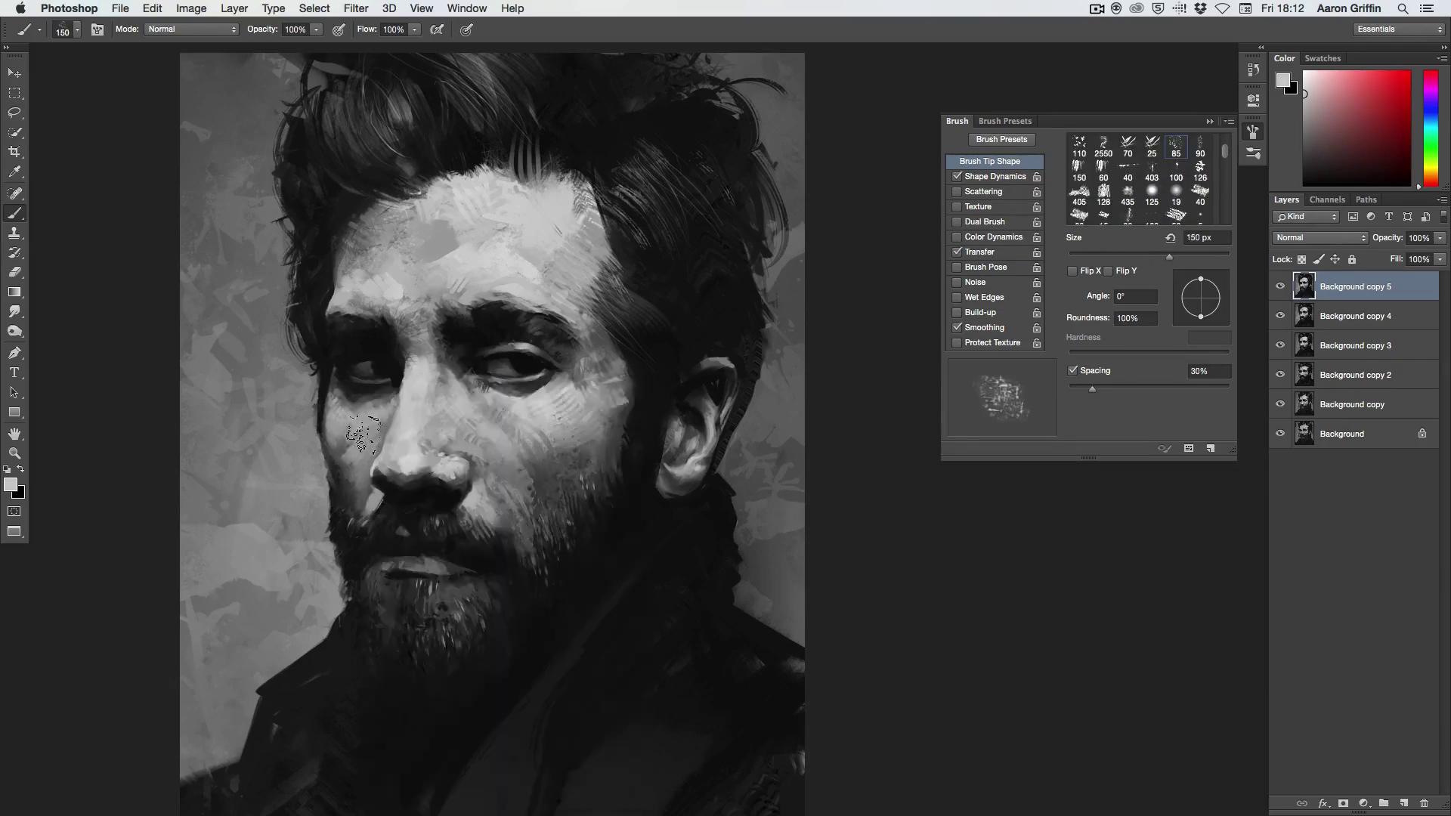
pyautogui.scroll(2, 371, 420)
pyautogui.rightClick(365, 318)
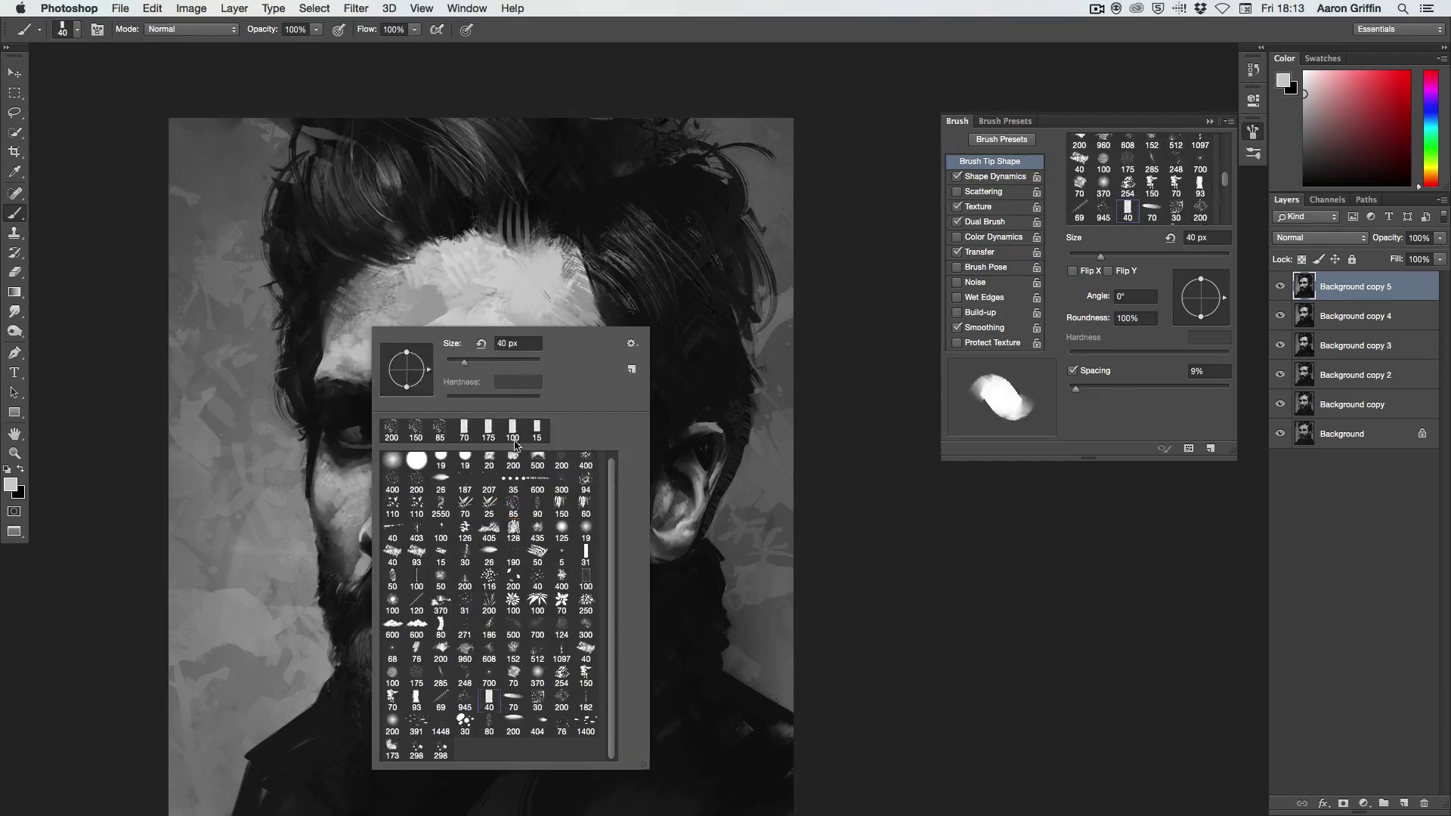
pyautogui.press('Return')
pyautogui.press(']')
pyautogui.moveTo(537, 230); pyautogui.dragTo(547, 246)
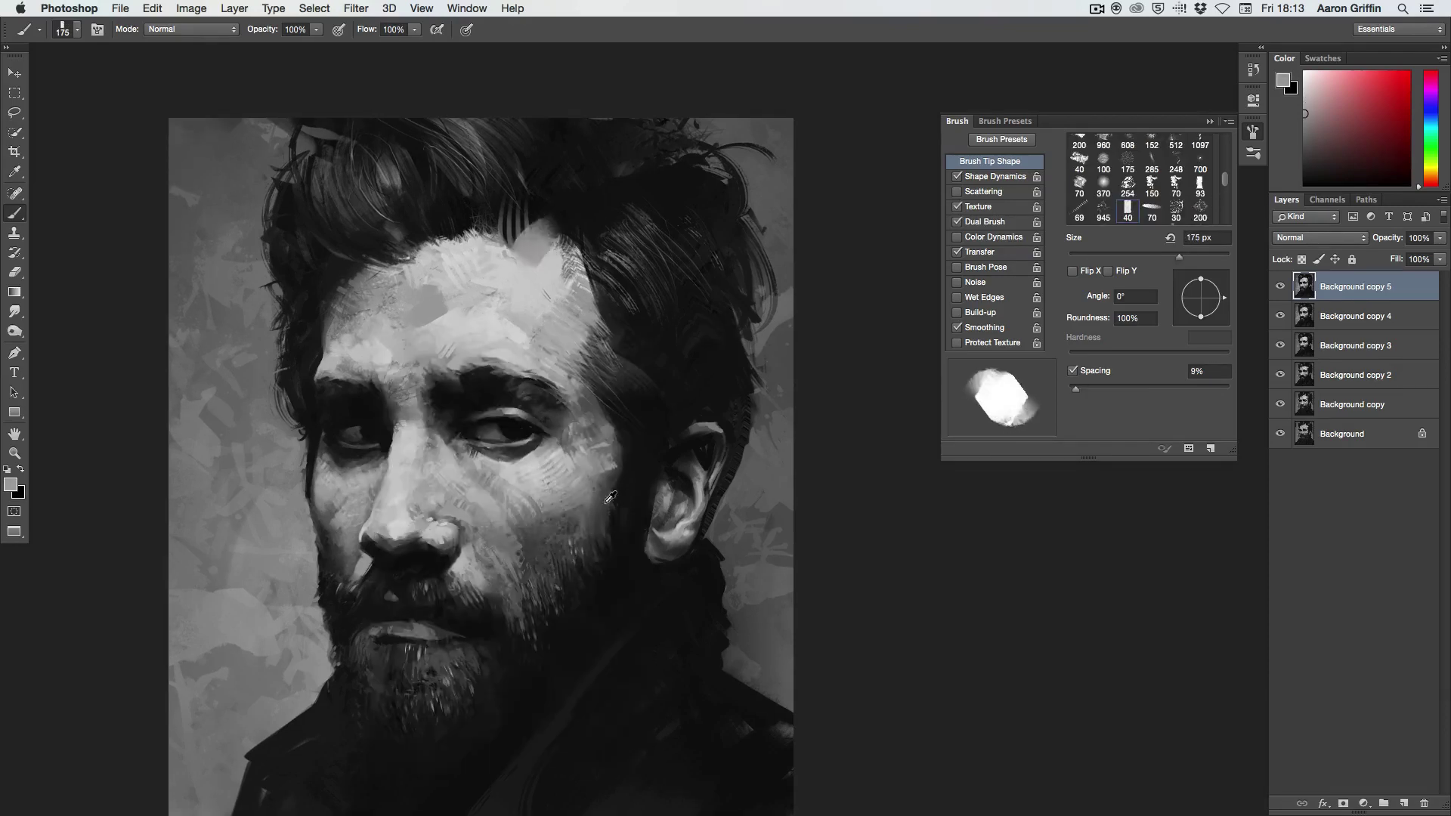
# Step: Refine the ear with near-black and lighter ear tones at brush sizes 20–125 px
pyautogui.keyDown('alt'); pyautogui.click(611, 497); pyautogui.keyUp('alt')
pyautogui.press('[')
pyautogui.press('[')
pyautogui.press('[')
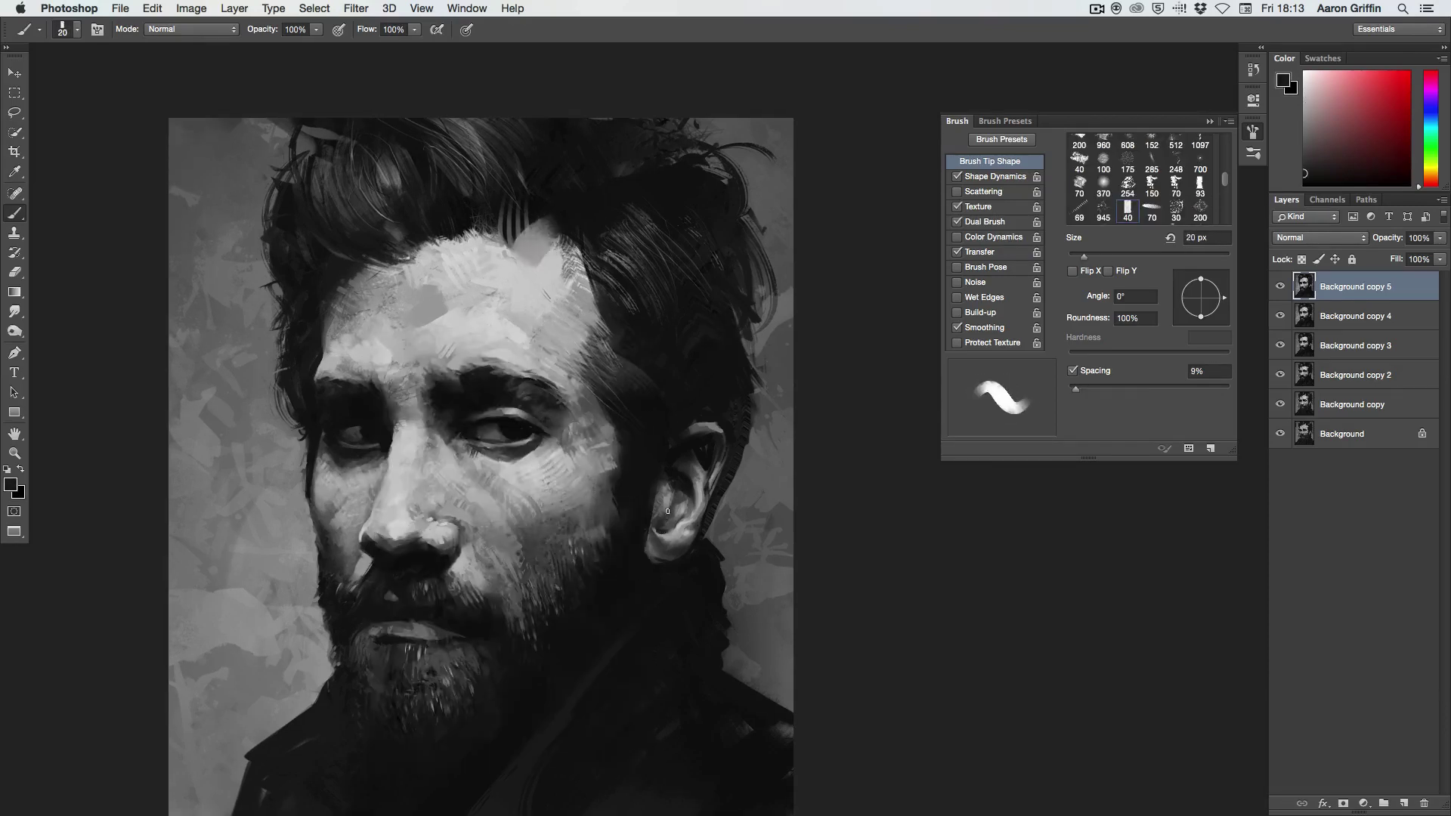
pyautogui.keyDown('alt'); pyautogui.click(660, 452); pyautogui.keyUp('alt')
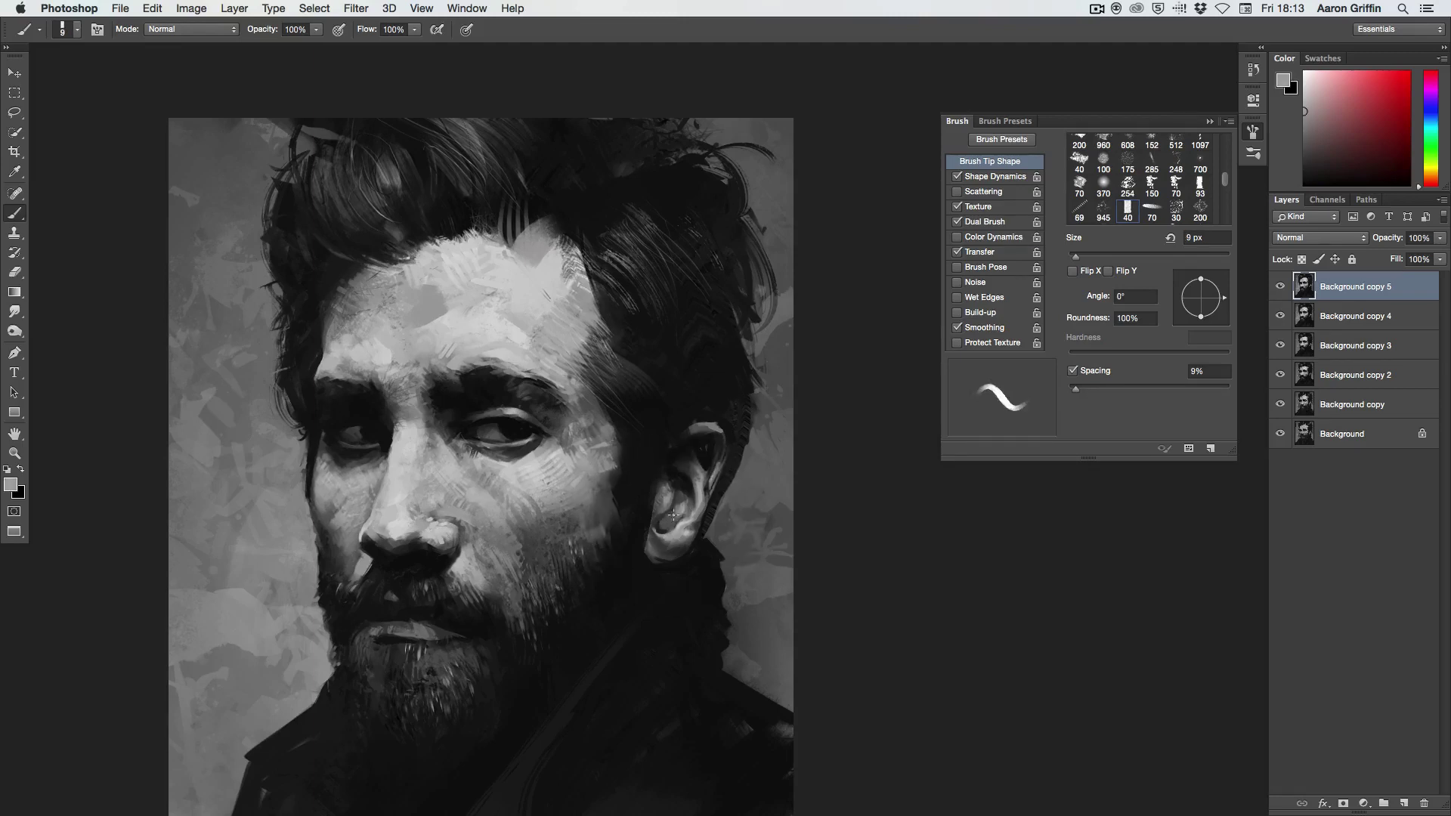
pyautogui.press(']')
pyautogui.press(']')
pyautogui.press(']')
pyautogui.keyDown('alt'); pyautogui.click(736, 402); pyautogui.keyUp('alt')
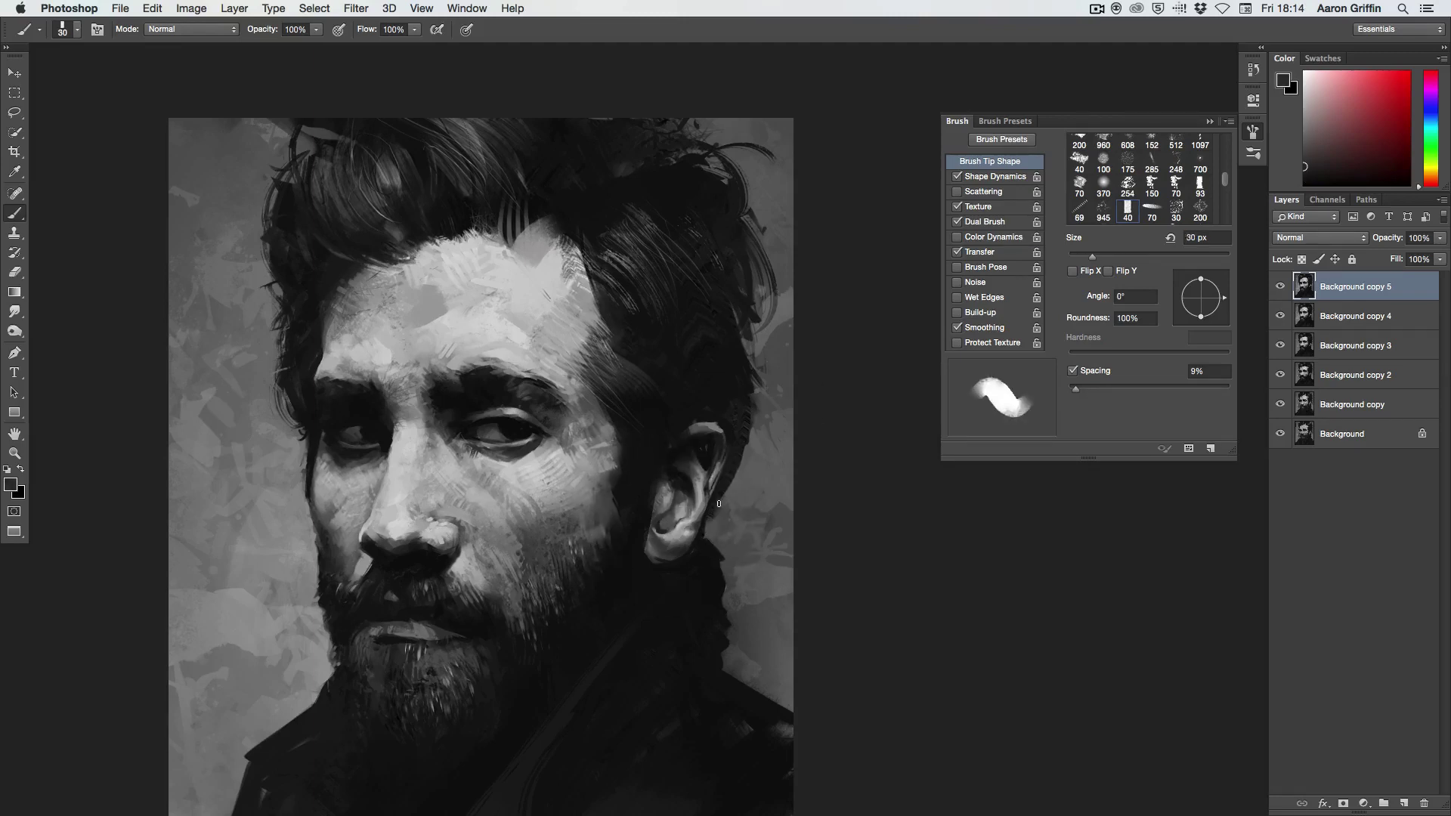
pyautogui.press(']')
pyautogui.press(']')
pyautogui.press(']')
pyautogui.scroll(3, 664, 504)
pyautogui.keyDown('alt'); pyautogui.click(664, 504); pyautogui.keyUp('alt')
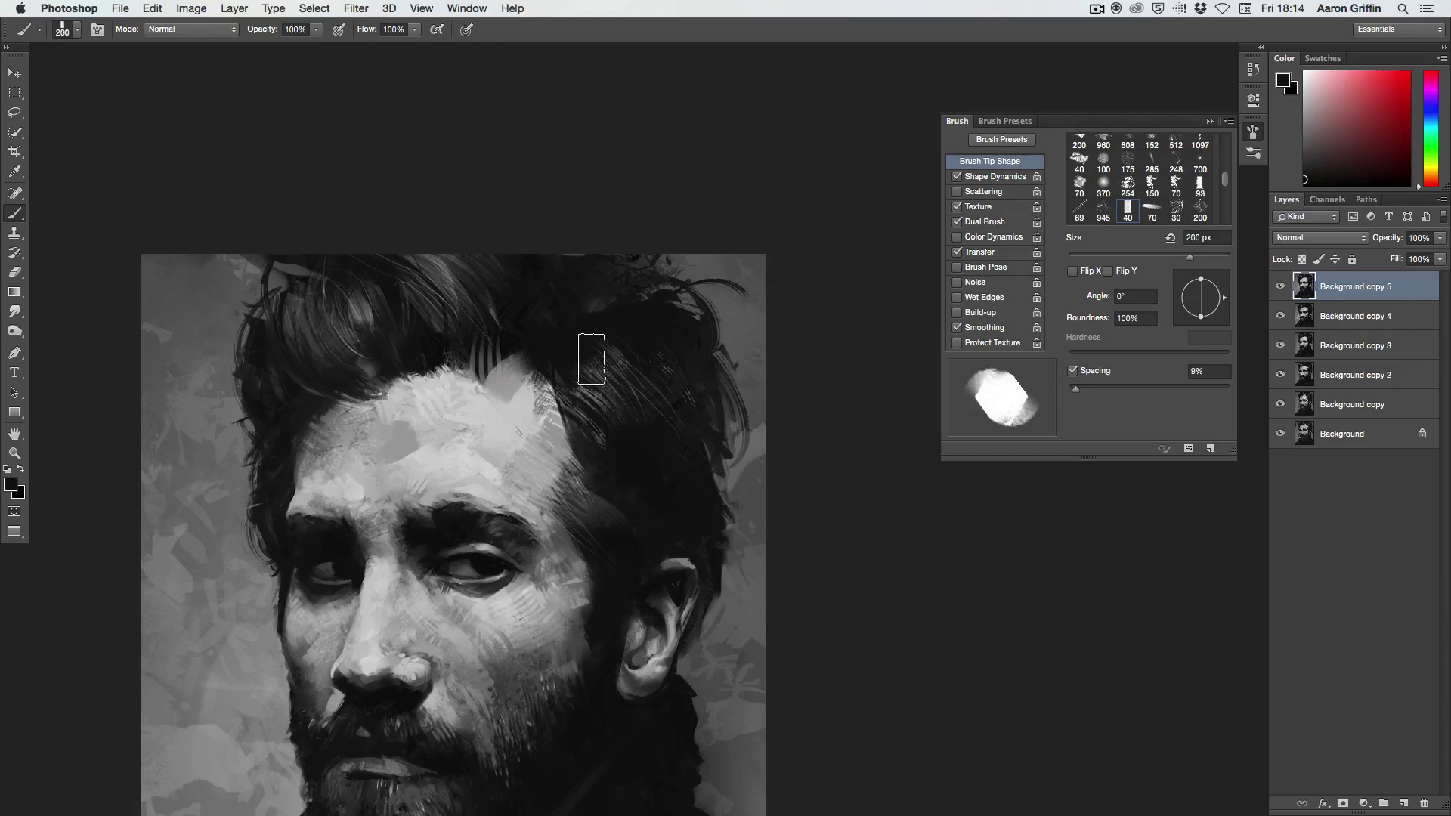
pyautogui.press('[')
pyautogui.press('[')
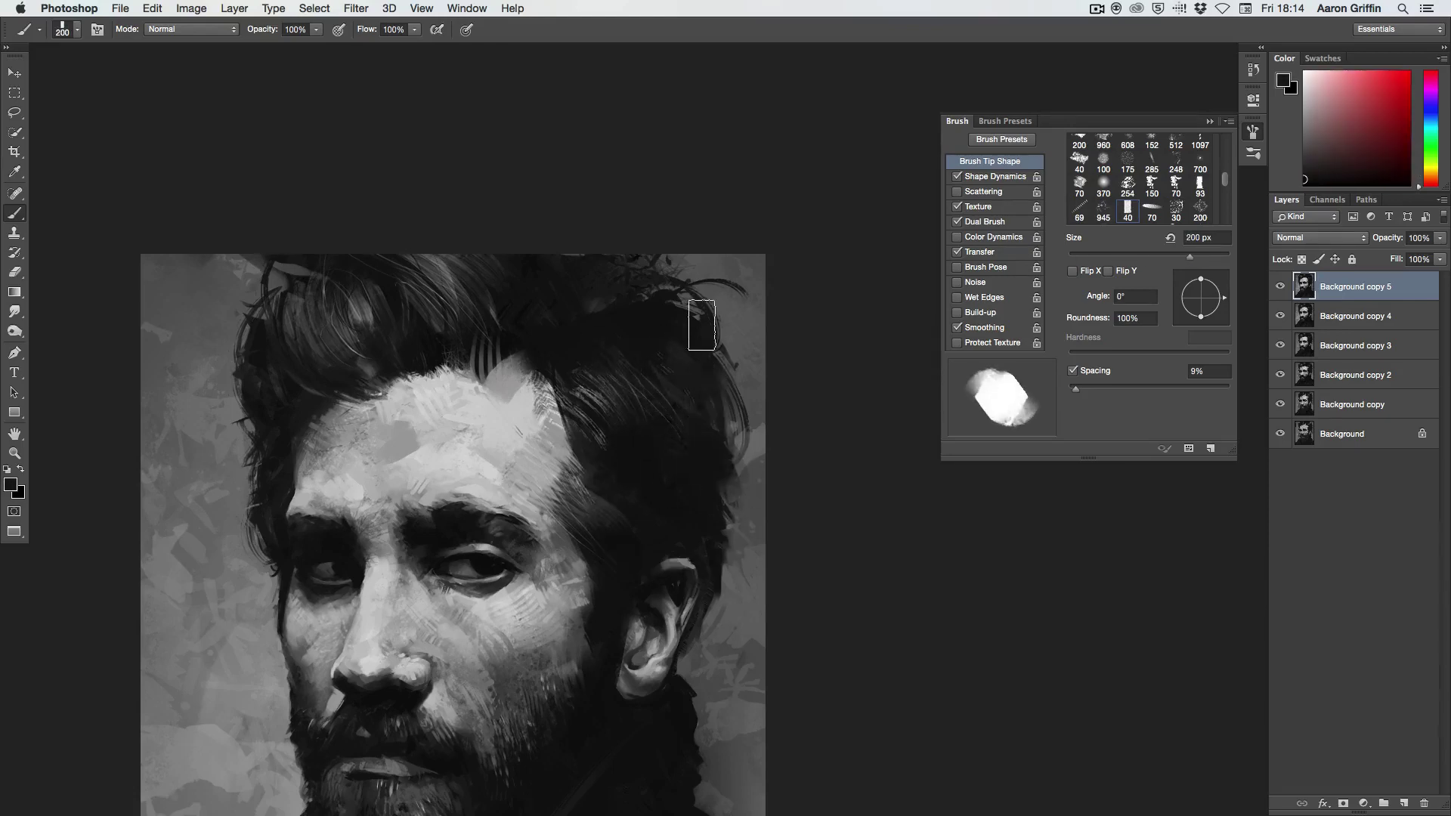
# Step: Paint light hair strands at the top right with the feather-shaped hair brush
pyautogui.rightClick(661, 359)
pyautogui.doubleClick(726, 454)
pyautogui.moveTo(737, 381); pyautogui.dragTo(665, 329)
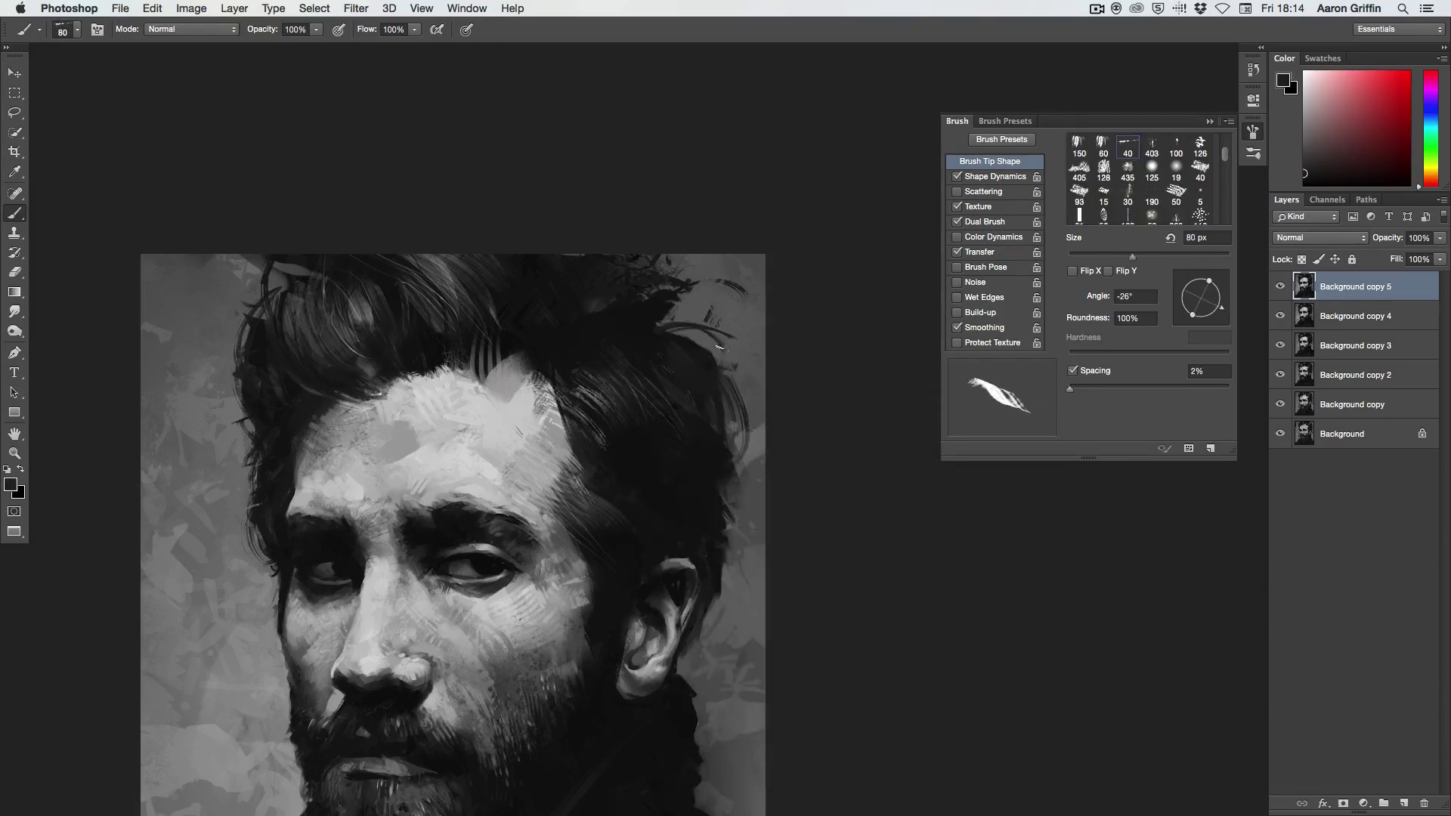
pyautogui.keyDown('alt'); pyautogui.click(712, 298); pyautogui.keyUp('alt')
pyautogui.press('[')
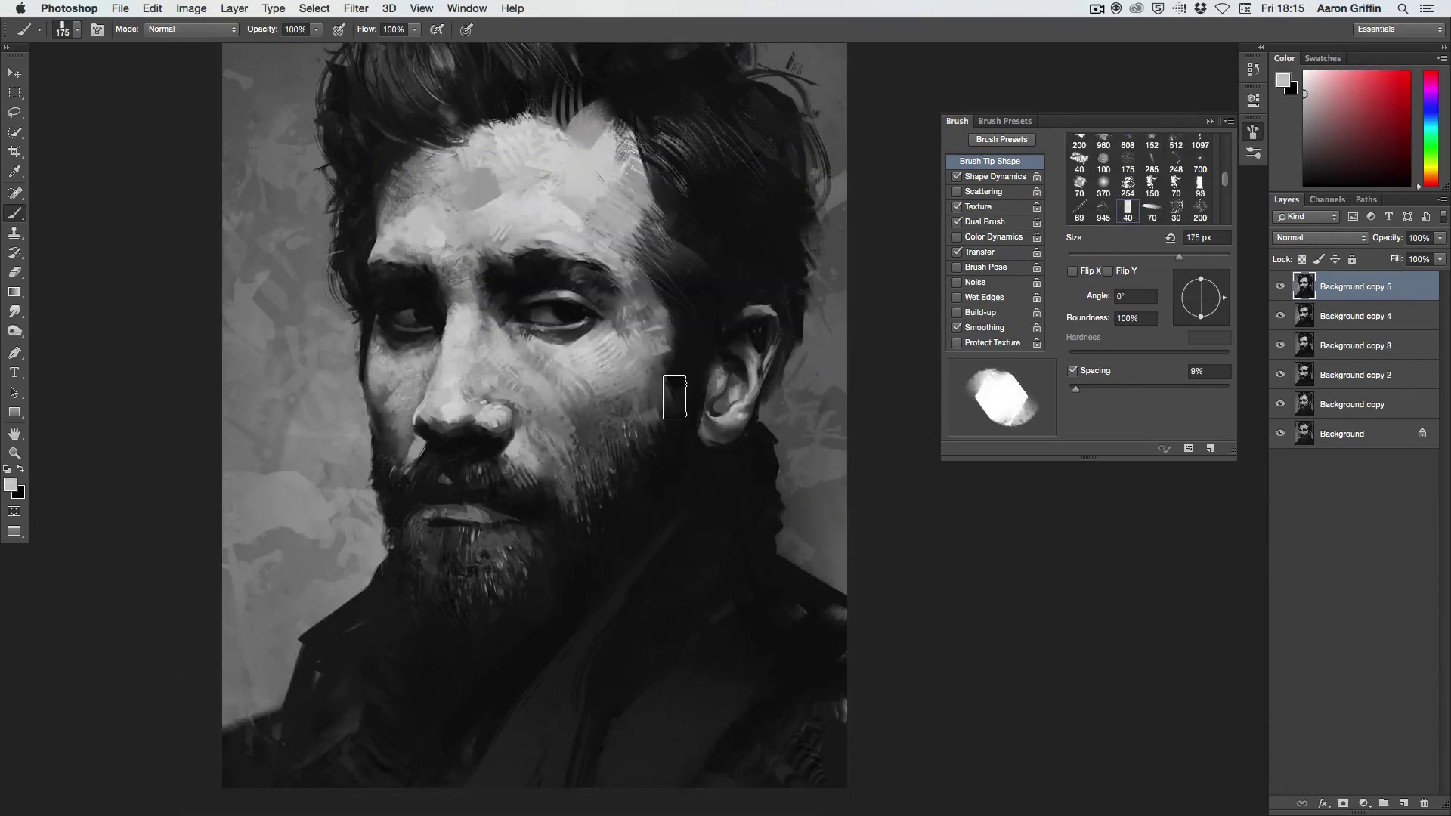
# Step: Lighten and smooth the nose bridge between the eyes with a 90 px brush
pyautogui.press('[')
pyautogui.press('[')
pyautogui.press('[')
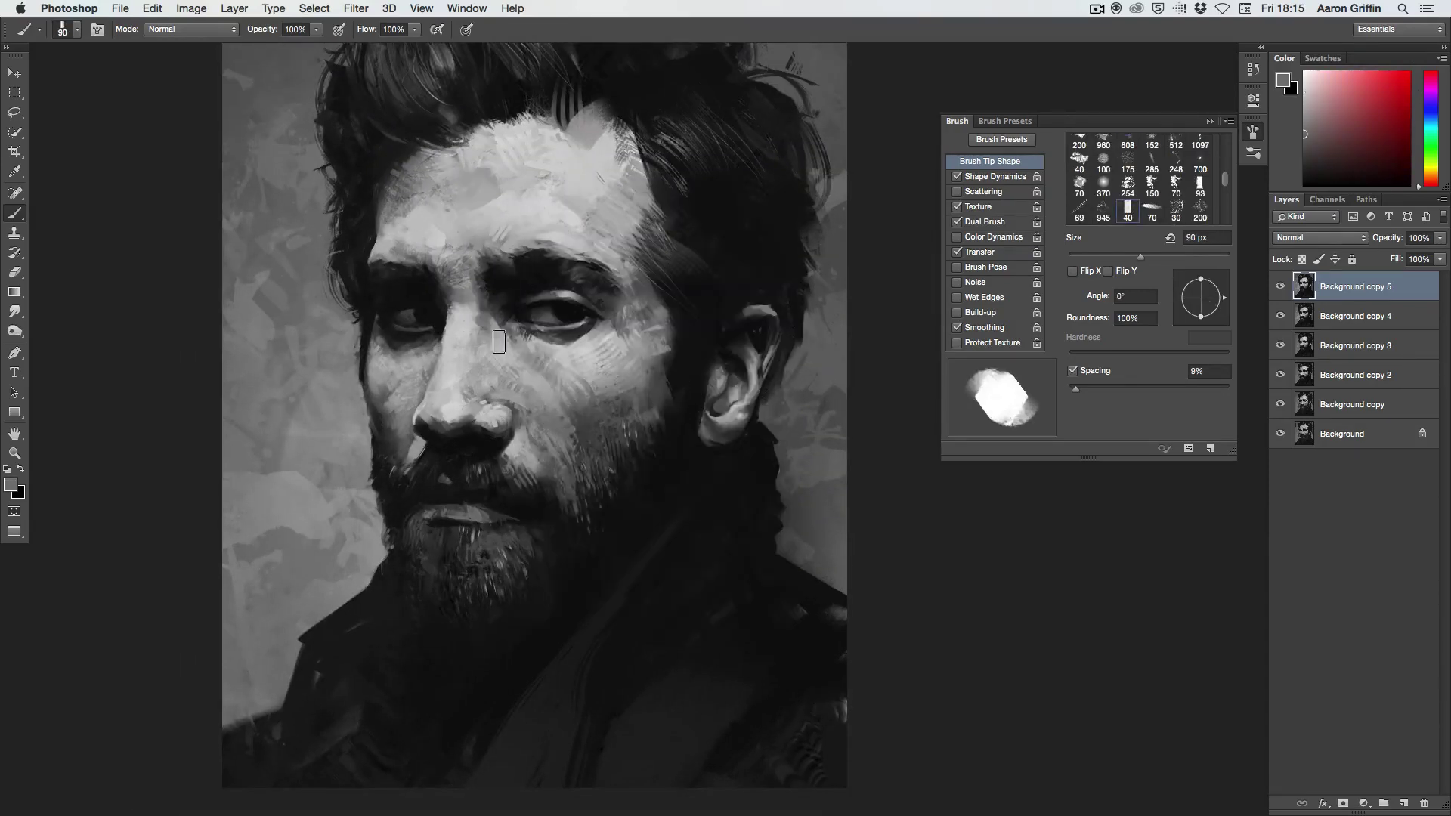
pyautogui.keyDown('alt'); pyautogui.click(460, 338); pyautogui.keyUp('alt')
pyautogui.moveTo(481, 333); pyautogui.dragTo(495, 381)
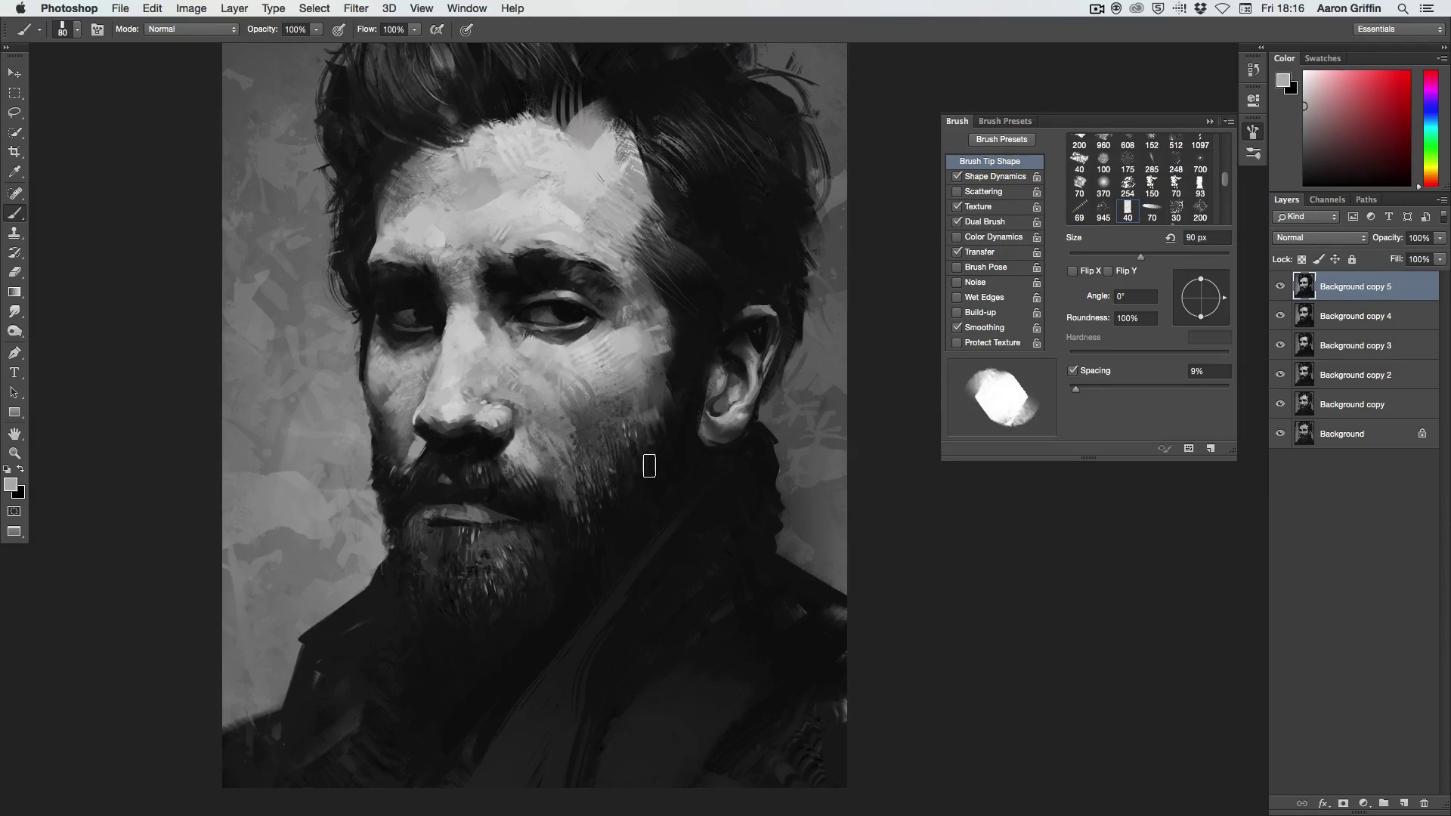
pyautogui.keyDown('alt'); pyautogui.click(676, 605); pyautogui.keyUp('alt')
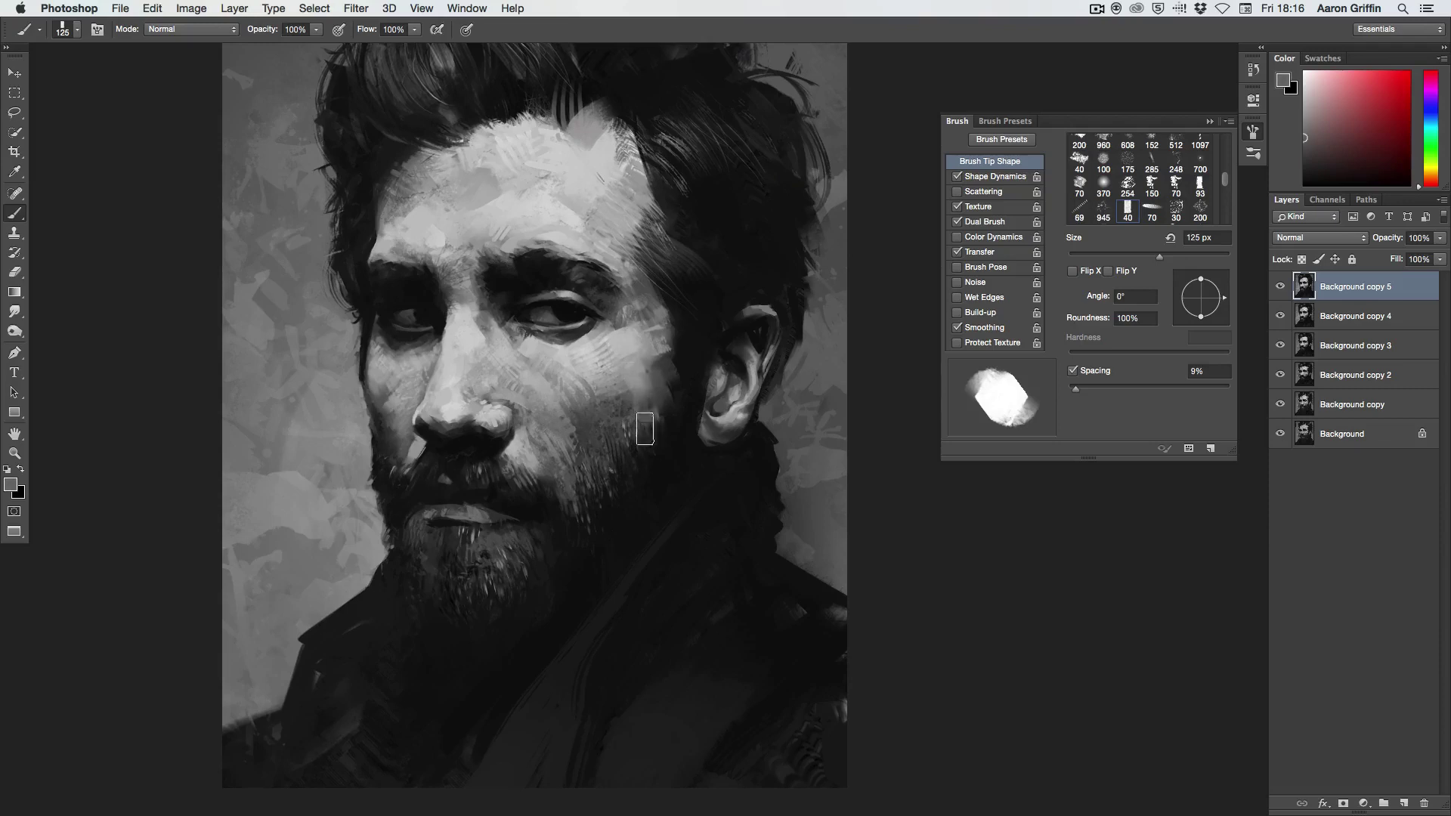
# Step: Repaint the dark hair in black using a textured 70 px brush tip
pyautogui.rightClick(629, 371)
pyautogui.press(']')
pyautogui.press(']')
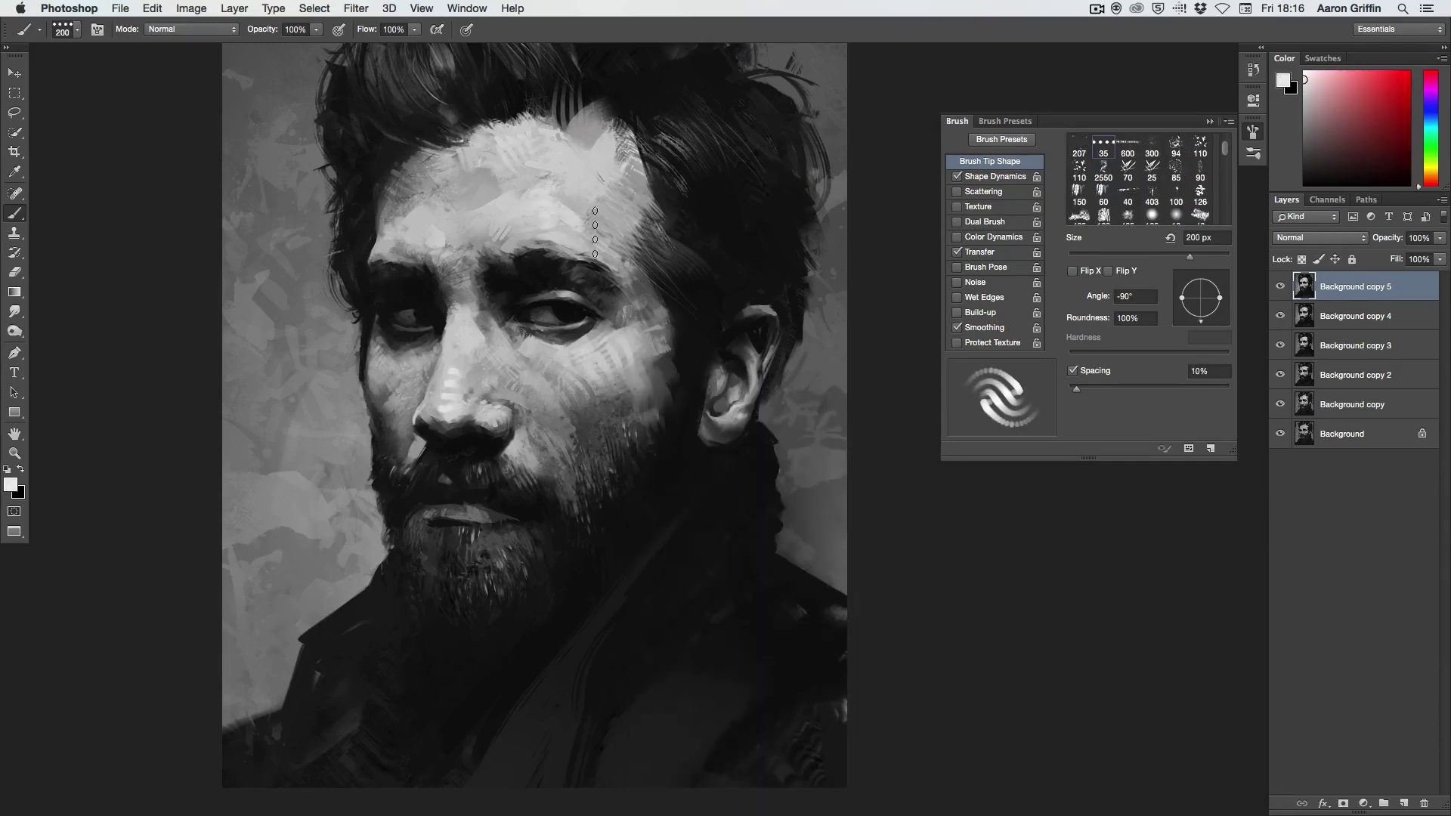
pyautogui.rightClick(527, 223)
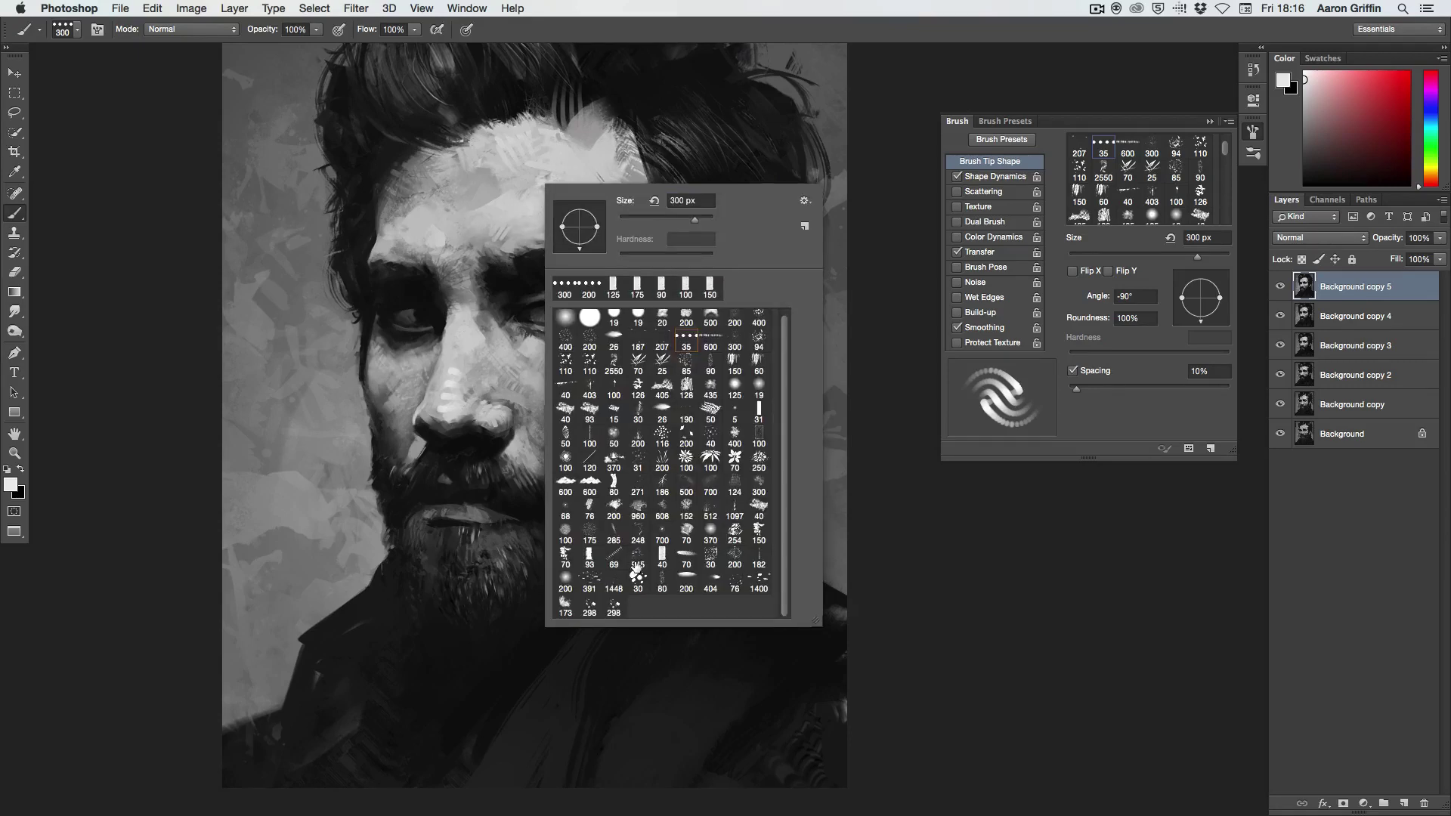
pyautogui.doubleClick(674, 580)
pyautogui.keyDown('alt'); pyautogui.click(613, 100); pyautogui.keyUp('alt')
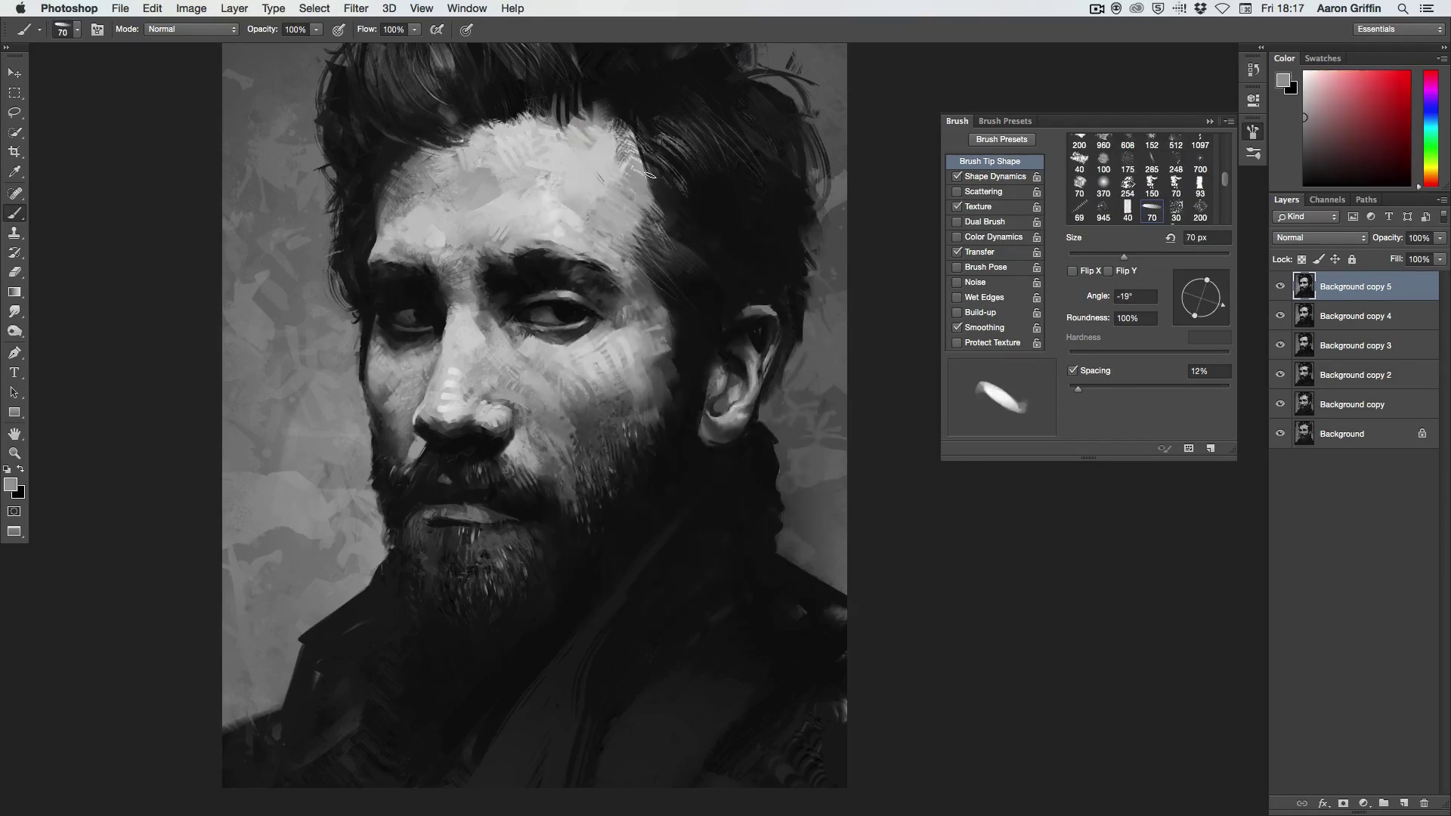
pyautogui.keyDown('alt'); pyautogui.click(677, 179); pyautogui.keyUp('alt')
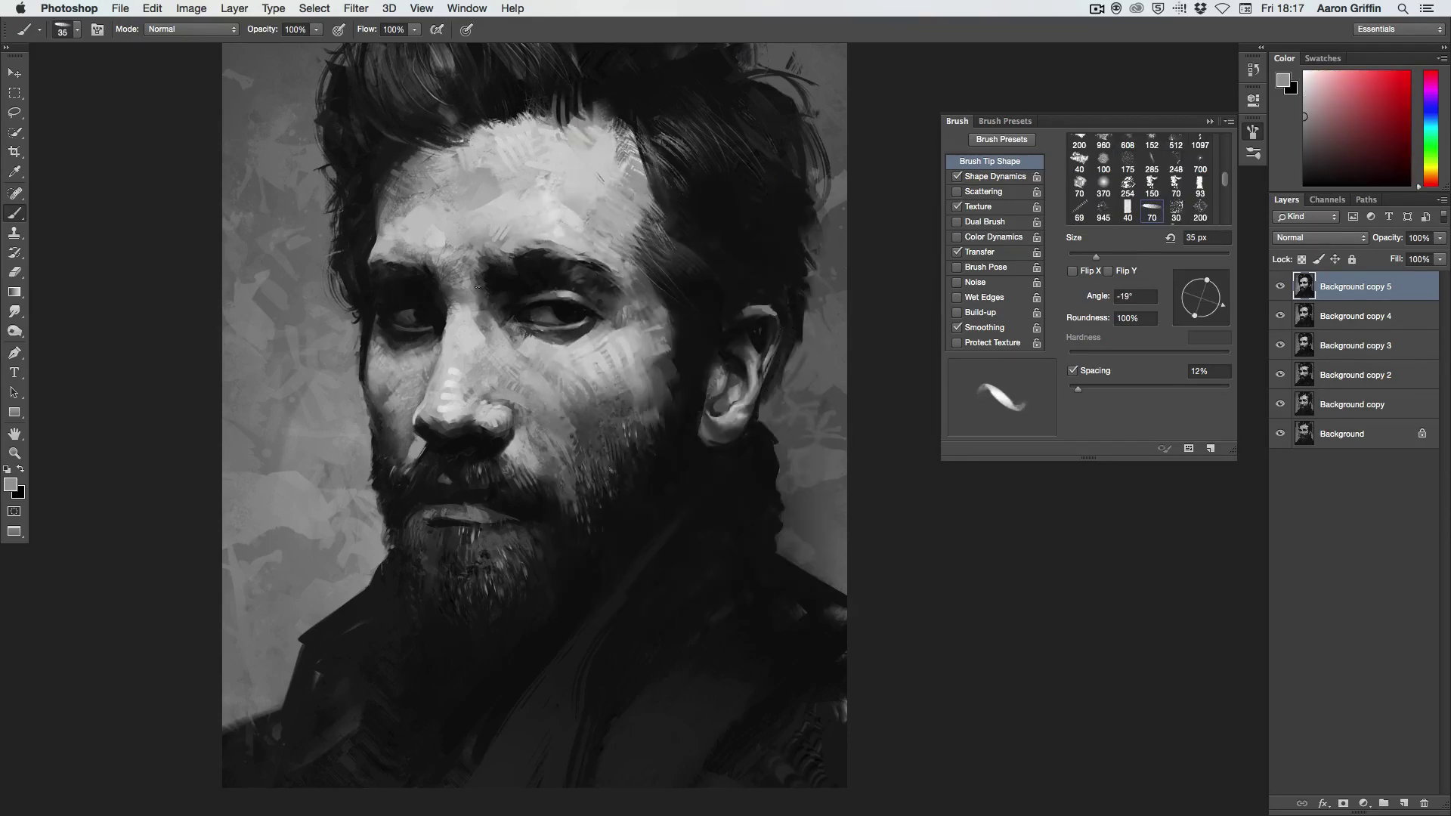
# Step: Darken the beard with sampled dark and black tones at a 30 px brush
pyautogui.keyDown('alt'); pyautogui.click(483, 302); pyautogui.keyUp('alt')
pyautogui.keyDown('alt'); pyautogui.click(451, 477); pyautogui.keyUp('alt')
pyautogui.press('[')
pyautogui.press(']')
pyautogui.press(']')
pyautogui.keyDown('alt'); pyautogui.click(574, 493); pyautogui.keyUp('alt')
pyautogui.keyDown('alt'); pyautogui.click(444, 541); pyautogui.keyUp('alt')
# Step: Texture the beard with an angled feathery tip and a 23 px tip at 40% opacity
pyautogui.rightClick(456, 558)
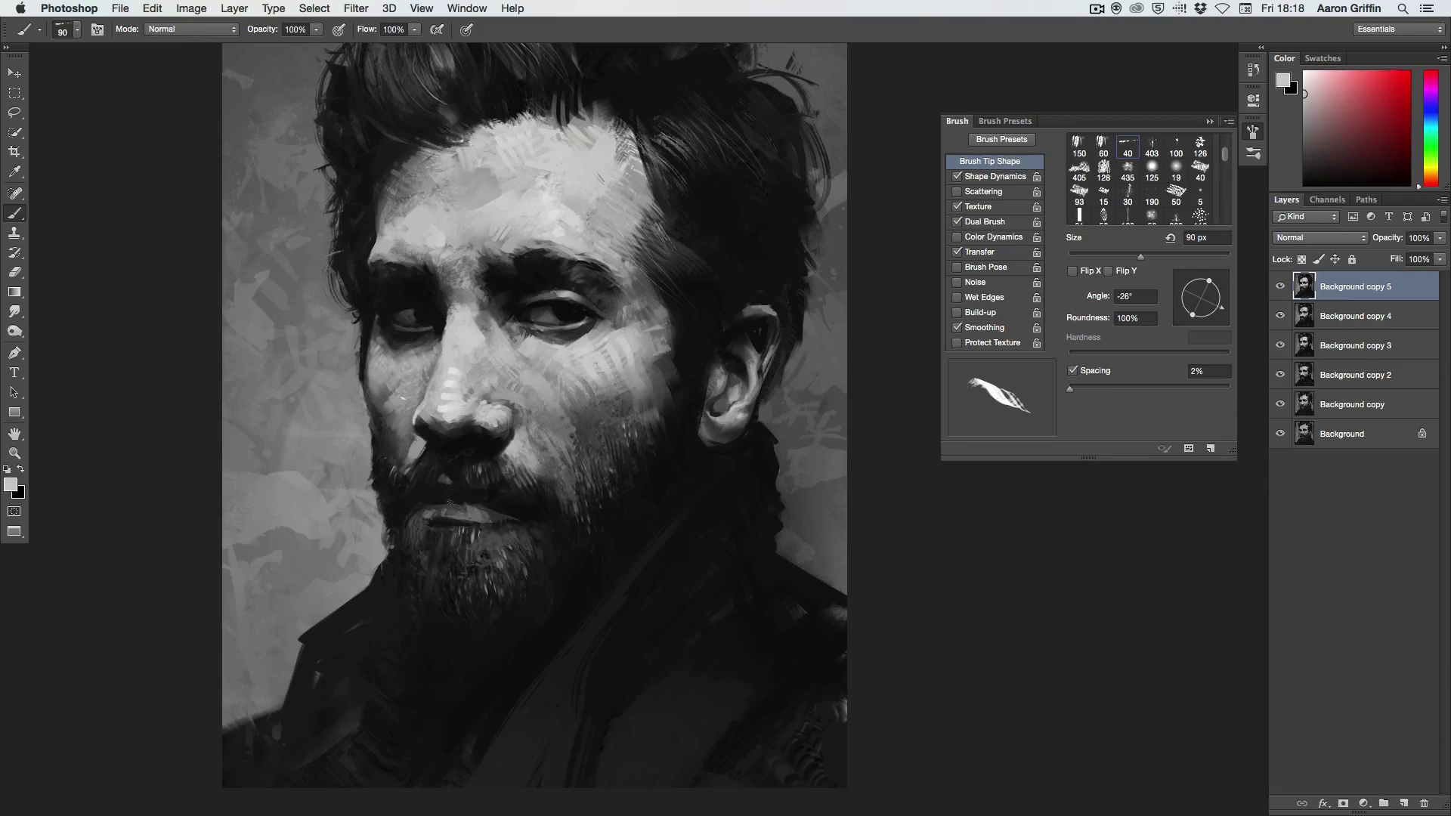
pyautogui.press('4')
pyautogui.keyDown('alt'); pyautogui.click(471, 508); pyautogui.keyUp('alt')
pyautogui.rightClick(471, 508)
pyautogui.doubleClick(491, 549)
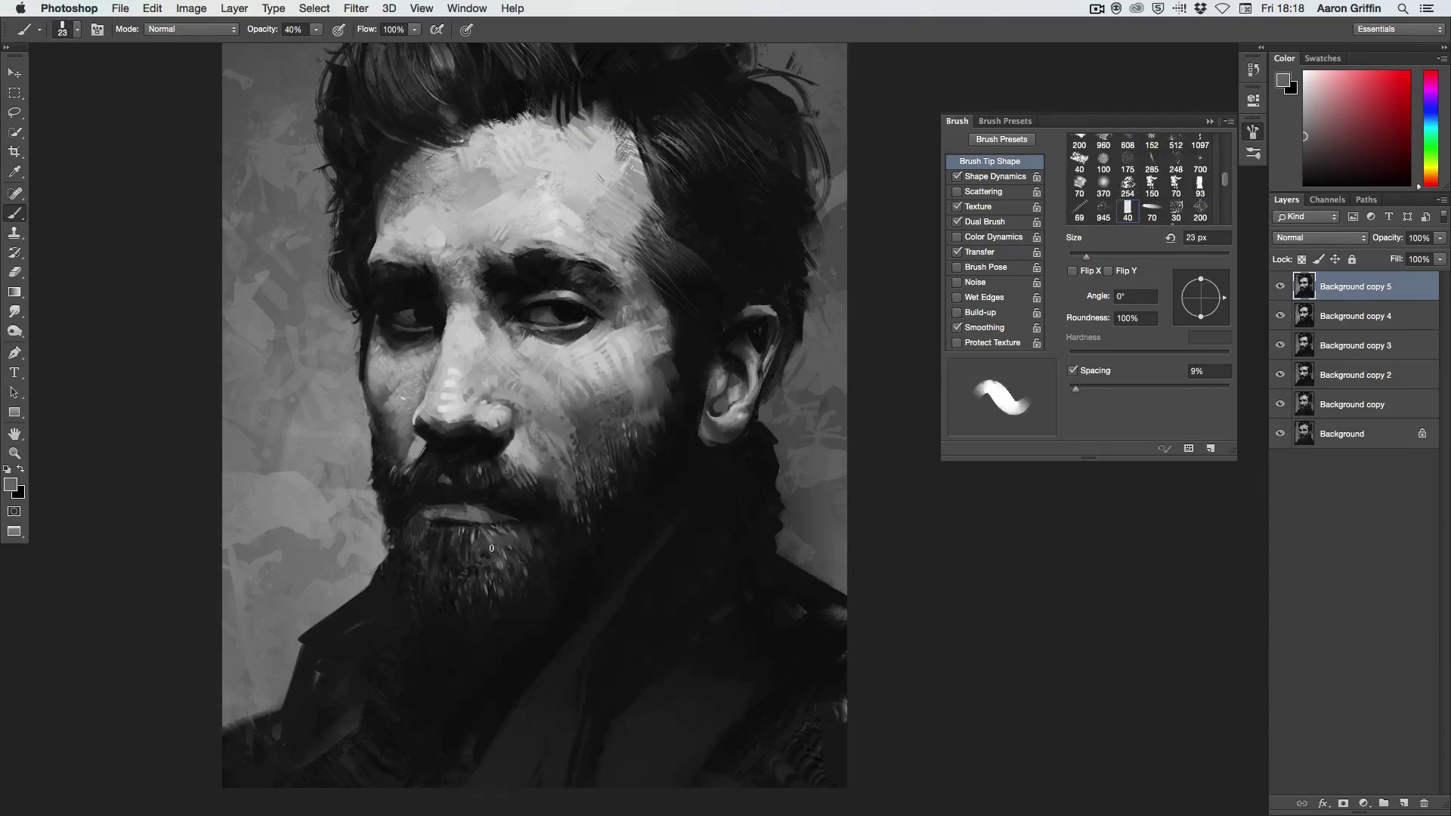
# Step: Add darker grey and light flecks to the beard at 100% opacity, ending at 15 px
pyautogui.press(']')
pyautogui.press(']')
pyautogui.press(']')
pyautogui.press('0')
pyautogui.keyDown('alt'); pyautogui.click(422, 515); pyautogui.keyUp('alt')
pyautogui.keyDown('alt'); pyautogui.click(454, 416); pyautogui.keyUp('alt')
pyautogui.press('[')
pyautogui.press('[')
pyautogui.press('[')
# Step: Paint around the eye with lighter grey and near-black at 15–25 px brush sizes
pyautogui.moveTo(576, 357); pyautogui.dragTo(526, 400)
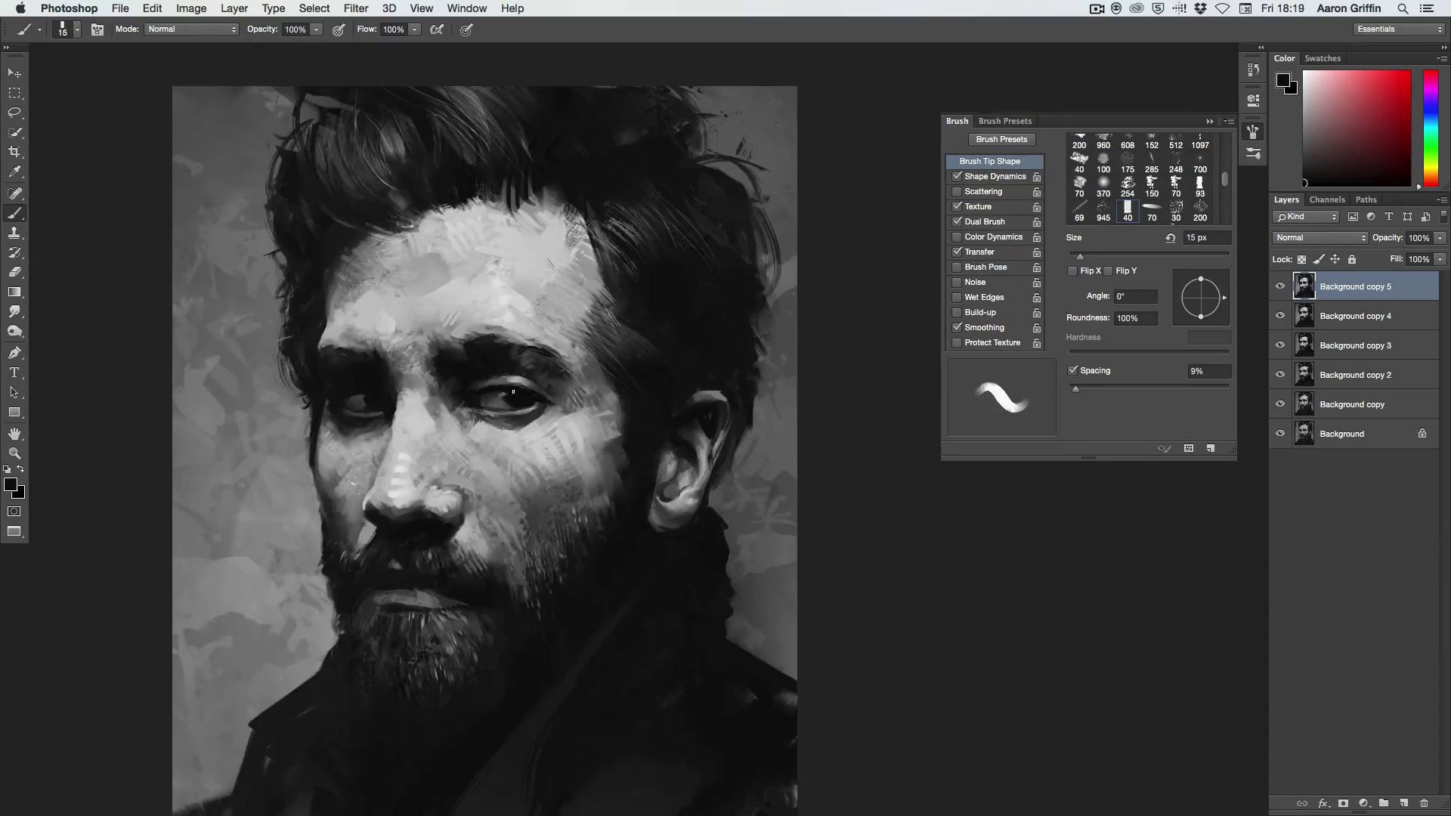
pyautogui.keyDown('alt'); pyautogui.click(531, 434); pyautogui.keyUp('alt')
pyautogui.press(']')
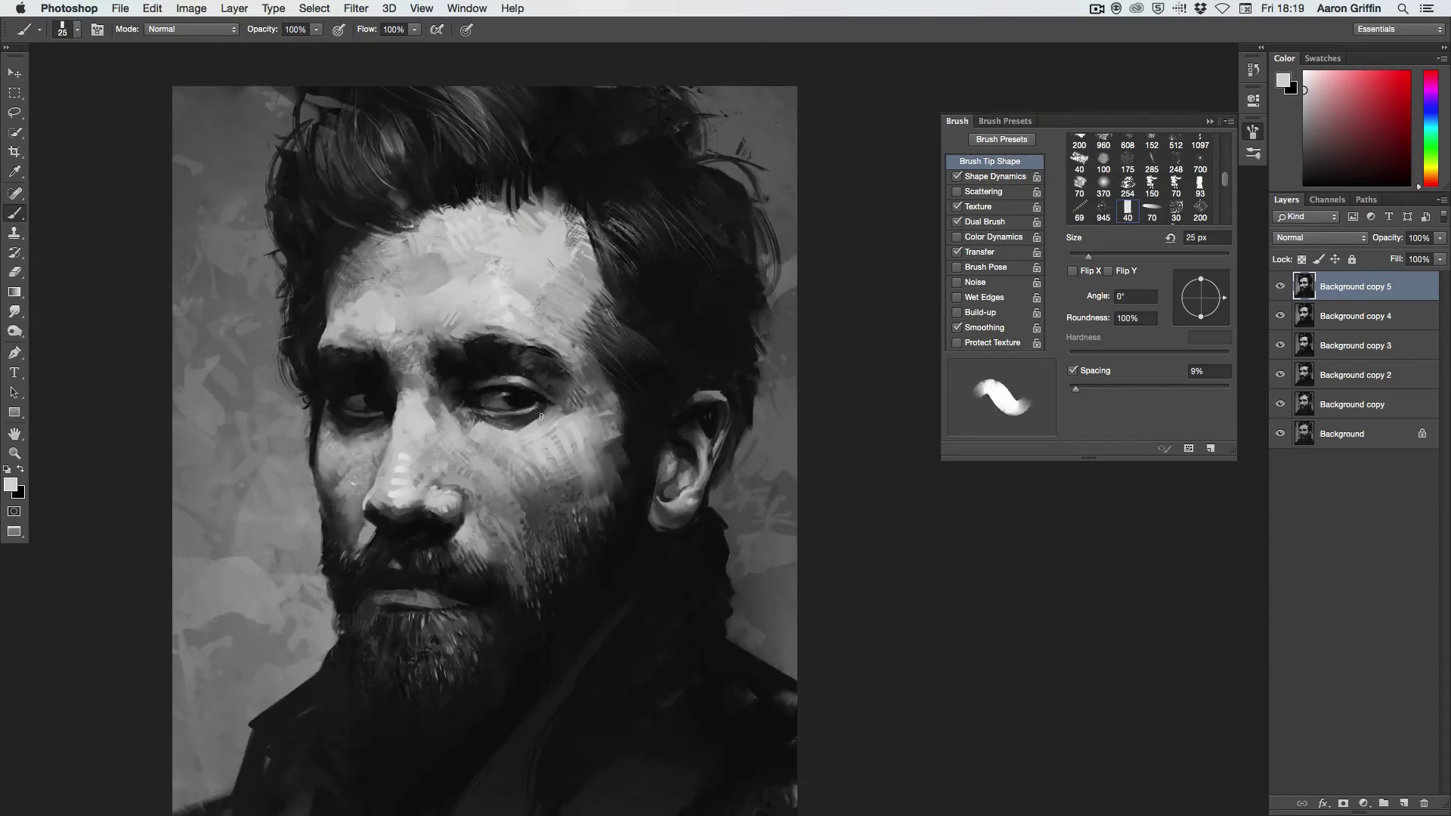
pyautogui.press('[')
pyautogui.press(']')
pyautogui.keyDown('alt'); pyautogui.click(363, 412); pyautogui.keyUp('alt')
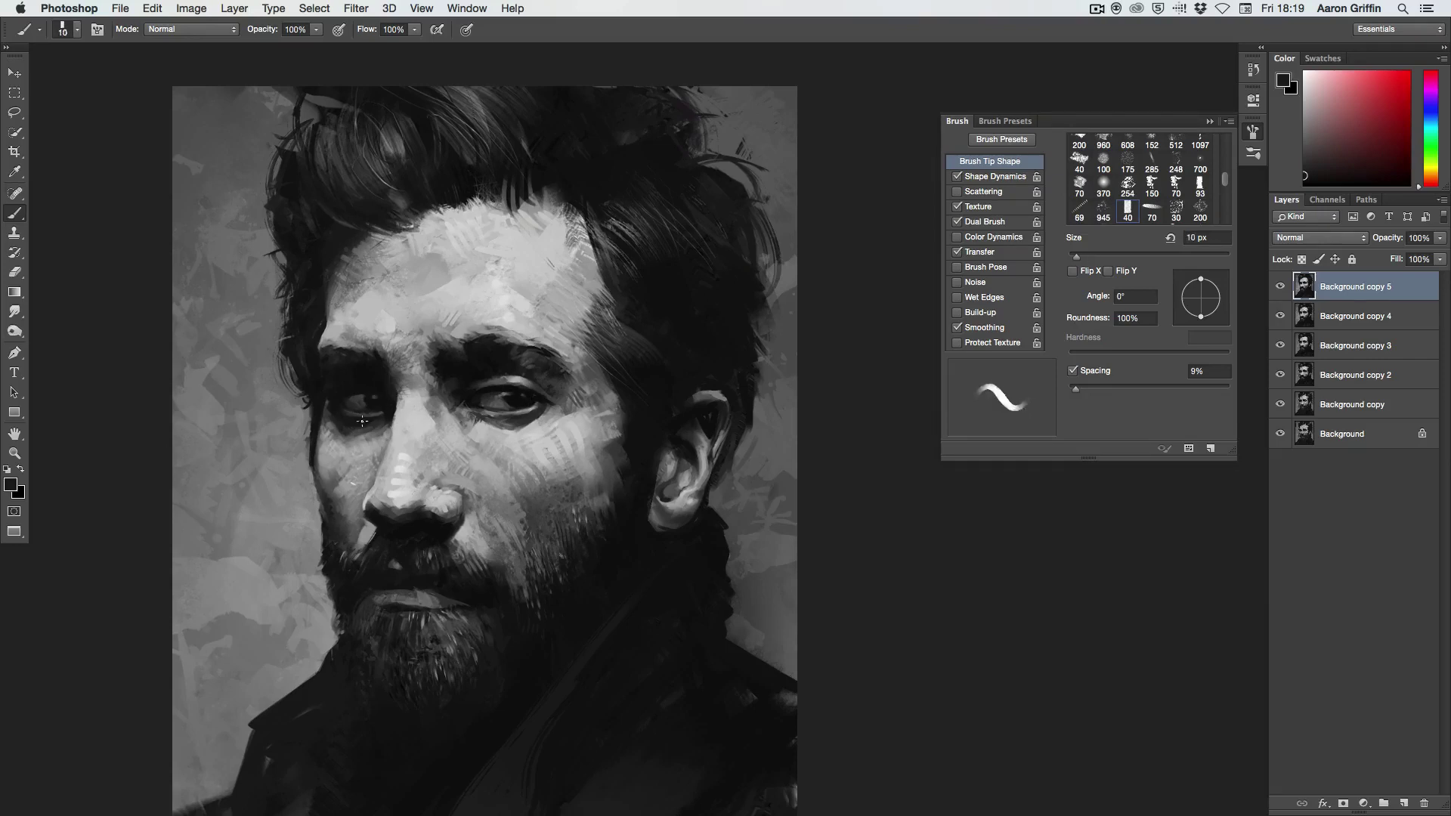
pyautogui.press('[')
pyautogui.keyDown('alt'); pyautogui.click(334, 408); pyautogui.keyUp('alt')
# Step: Add black accents near the eye and light grey on the cheek, 15–70 px
pyautogui.keyDown('alt'); pyautogui.click(373, 325); pyautogui.keyUp('alt')
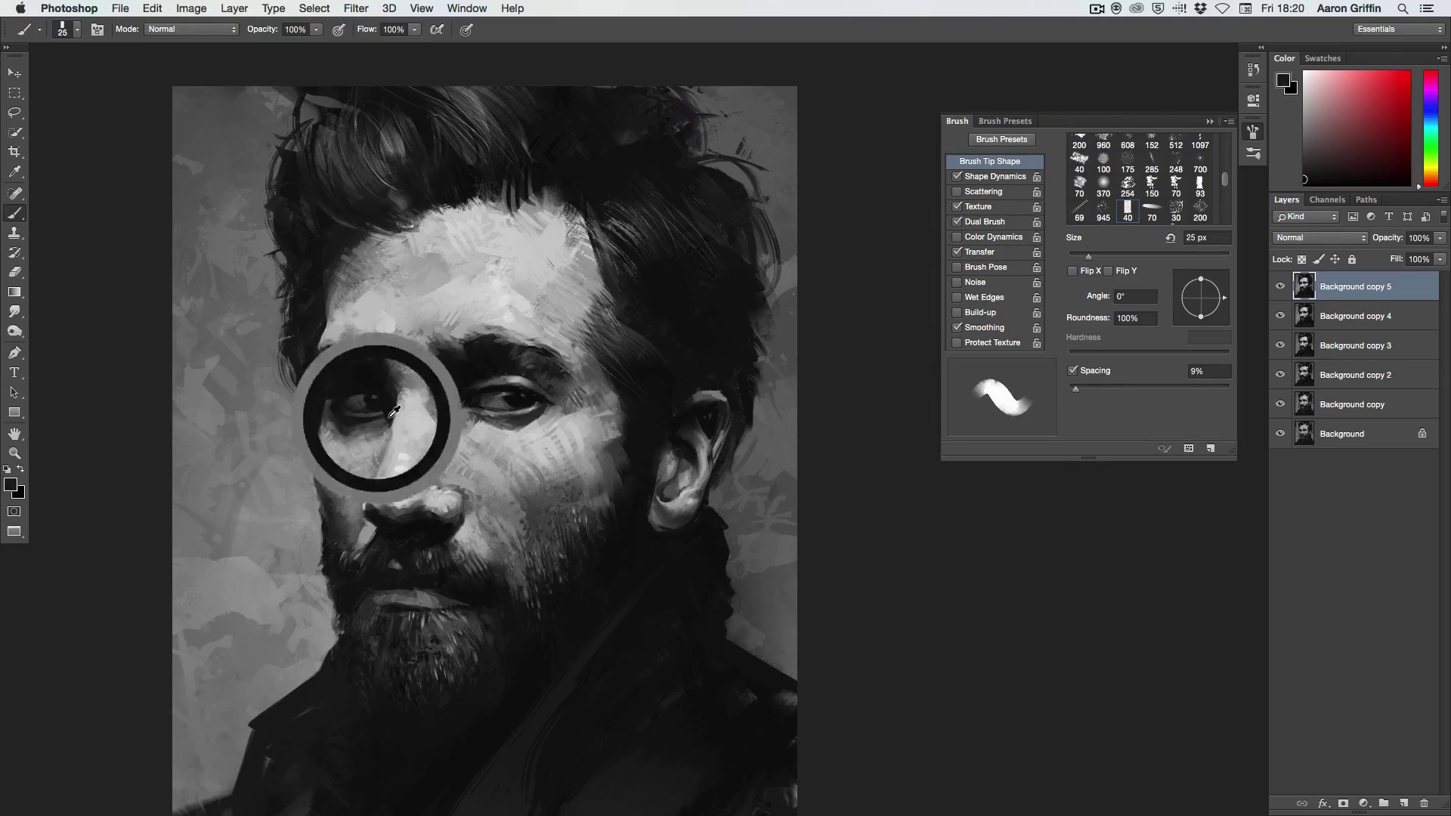
pyautogui.press(']')
pyautogui.keyDown('alt'); pyautogui.click(324, 325); pyautogui.keyUp('alt')
pyautogui.press(']')
pyautogui.press(']')
pyautogui.press(']')
pyautogui.keyDown('alt'); pyautogui.click(361, 432); pyautogui.keyUp('alt')
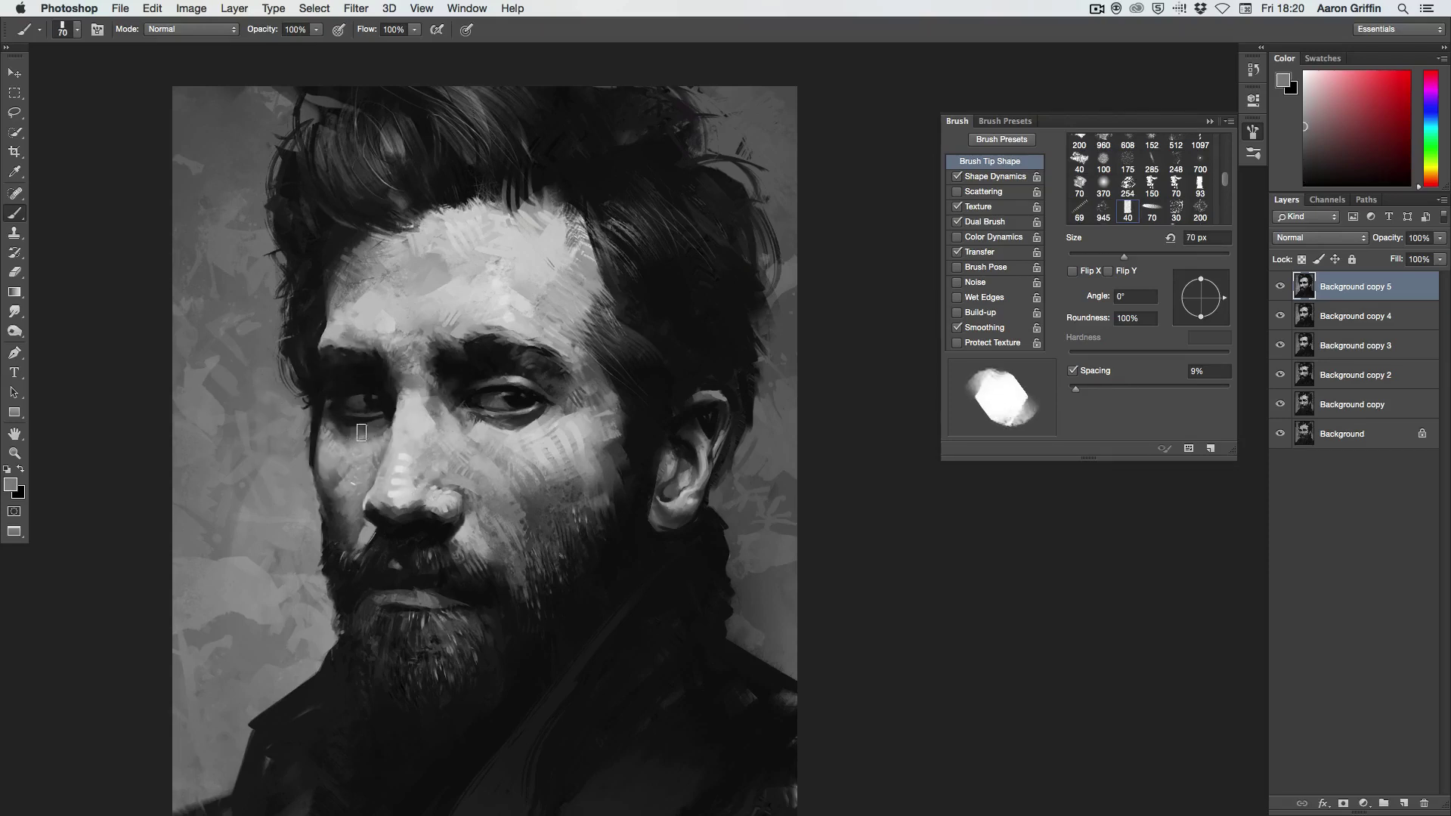
pyautogui.hotkey('ctrl', 'z')
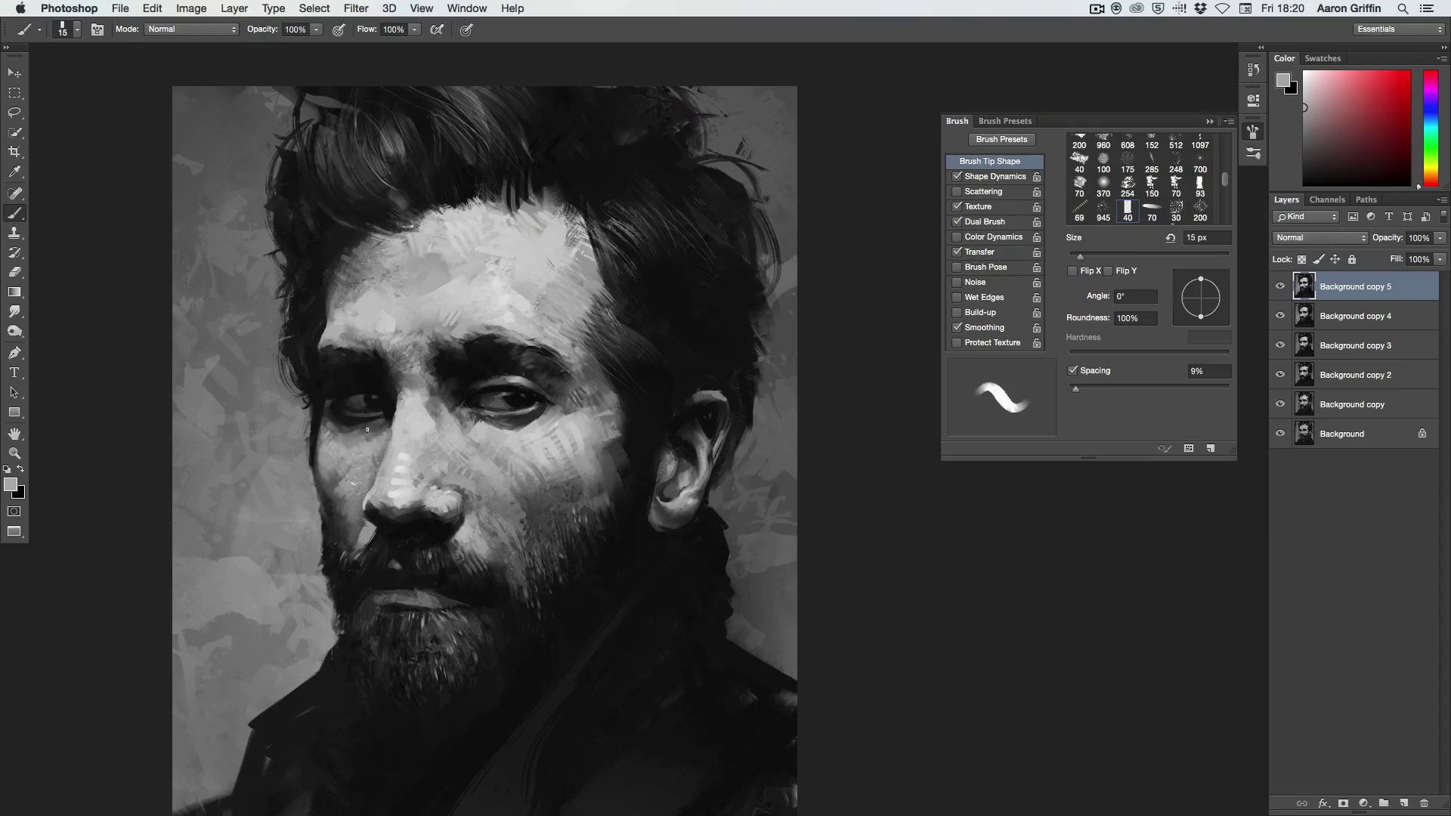
pyautogui.keyDown('alt'); pyautogui.click(366, 429); pyautogui.keyUp('alt')
pyautogui.press(']')
pyautogui.press(']')
pyautogui.press(']')
pyautogui.keyDown('alt'); pyautogui.click(366, 388); pyautogui.keyUp('alt')
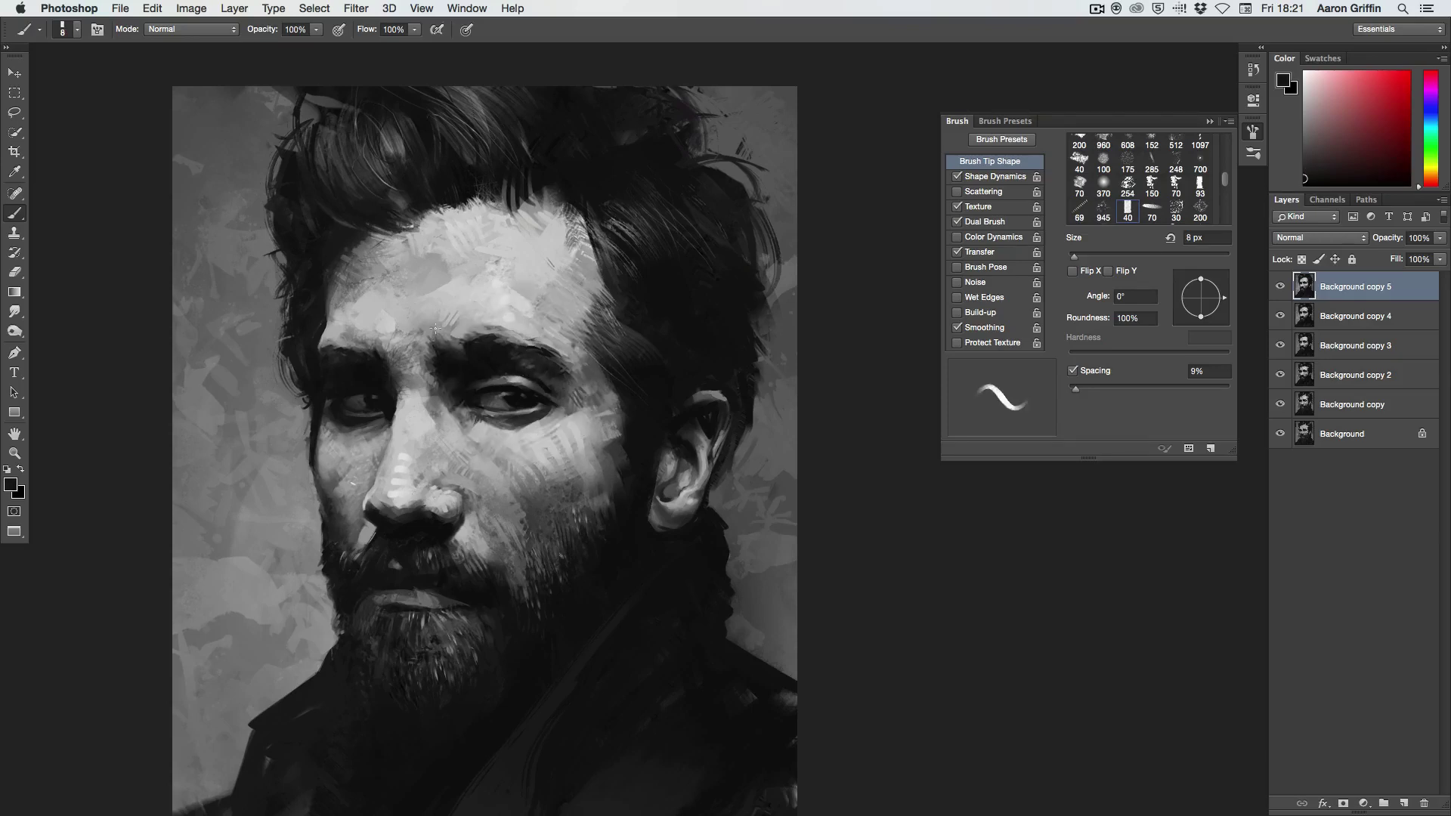
pyautogui.press(']')
pyautogui.press(']')
pyautogui.press(']')
# Step: Refine the brow in black and lighter grey with angled 90 px and round 60 px tips
pyautogui.keyDown('alt'); pyautogui.click(454, 349); pyautogui.keyUp('alt')
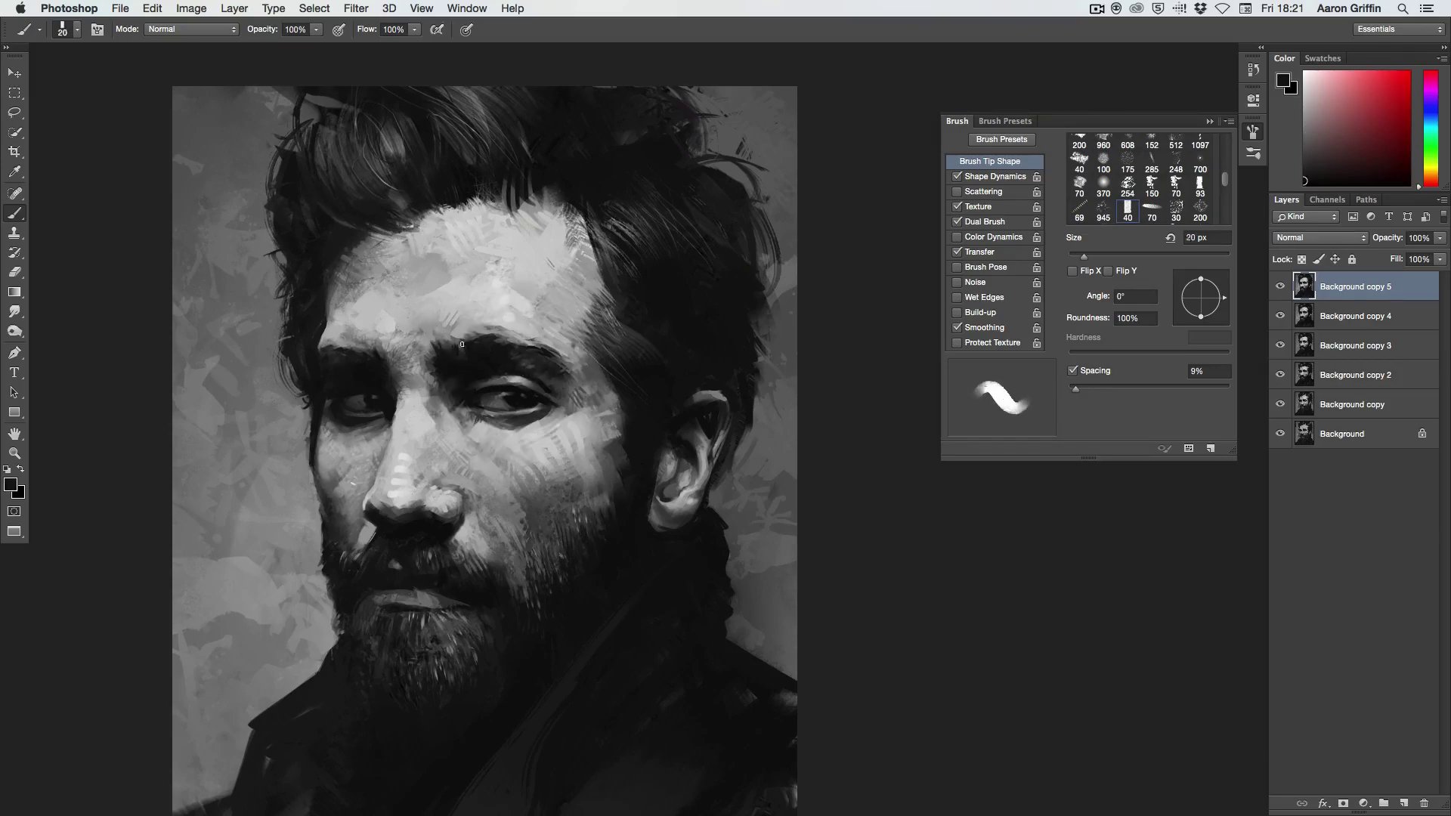
pyautogui.rightClick(450, 349)
pyautogui.doubleClick(522, 484)
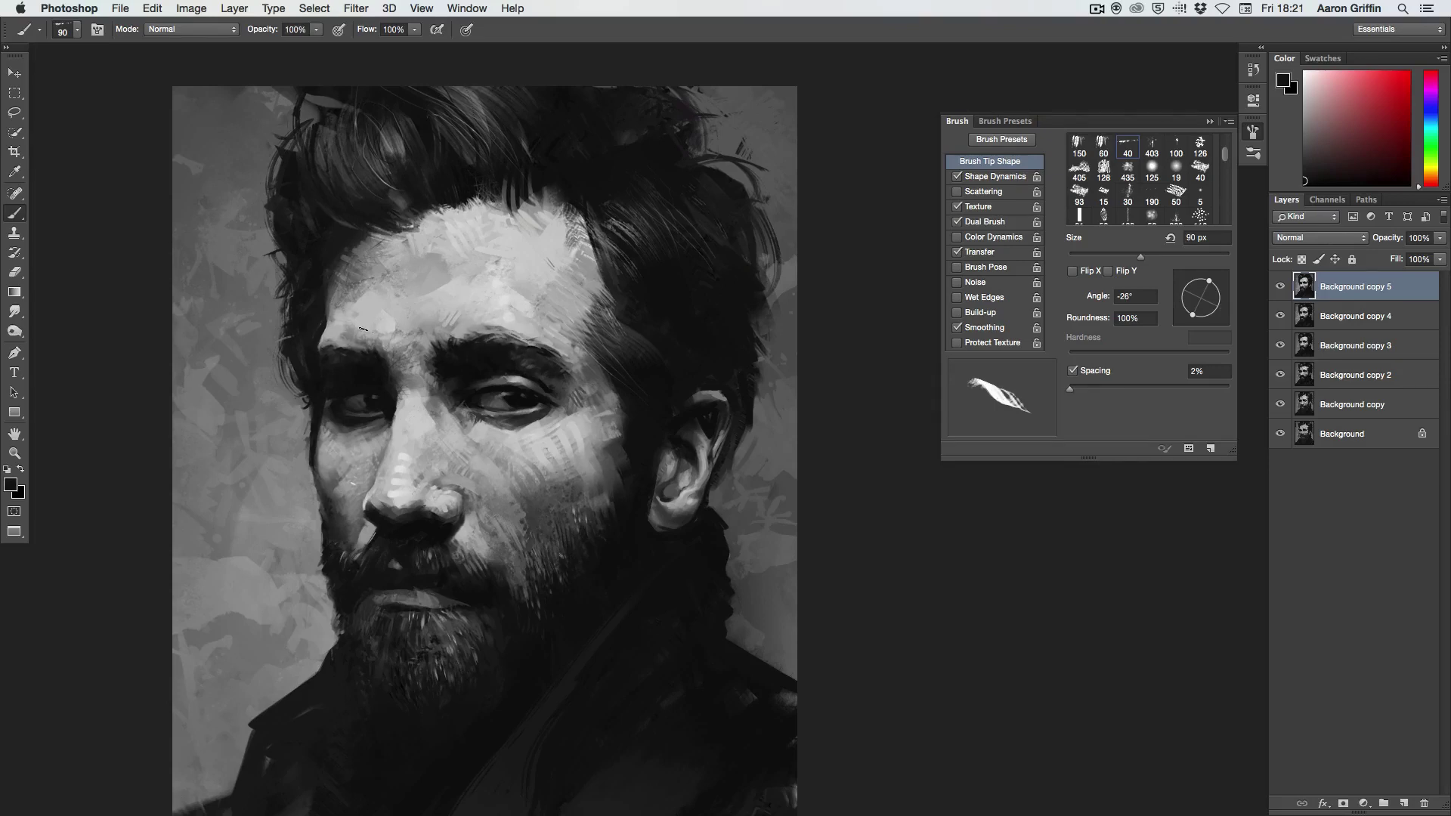
pyautogui.keyDown('alt'); pyautogui.click(428, 364); pyautogui.keyUp('alt')
pyautogui.rightClick(444, 361)
pyautogui.doubleClick(483, 529)
# Step: Lighten the cheek with sampled greys using a 200 px brush and a textured 175 px tip
pyautogui.keyDown('alt'); pyautogui.click(441, 371); pyautogui.keyUp('alt')
pyautogui.keyDown('alt'); pyautogui.click(529, 429); pyautogui.keyUp('alt')
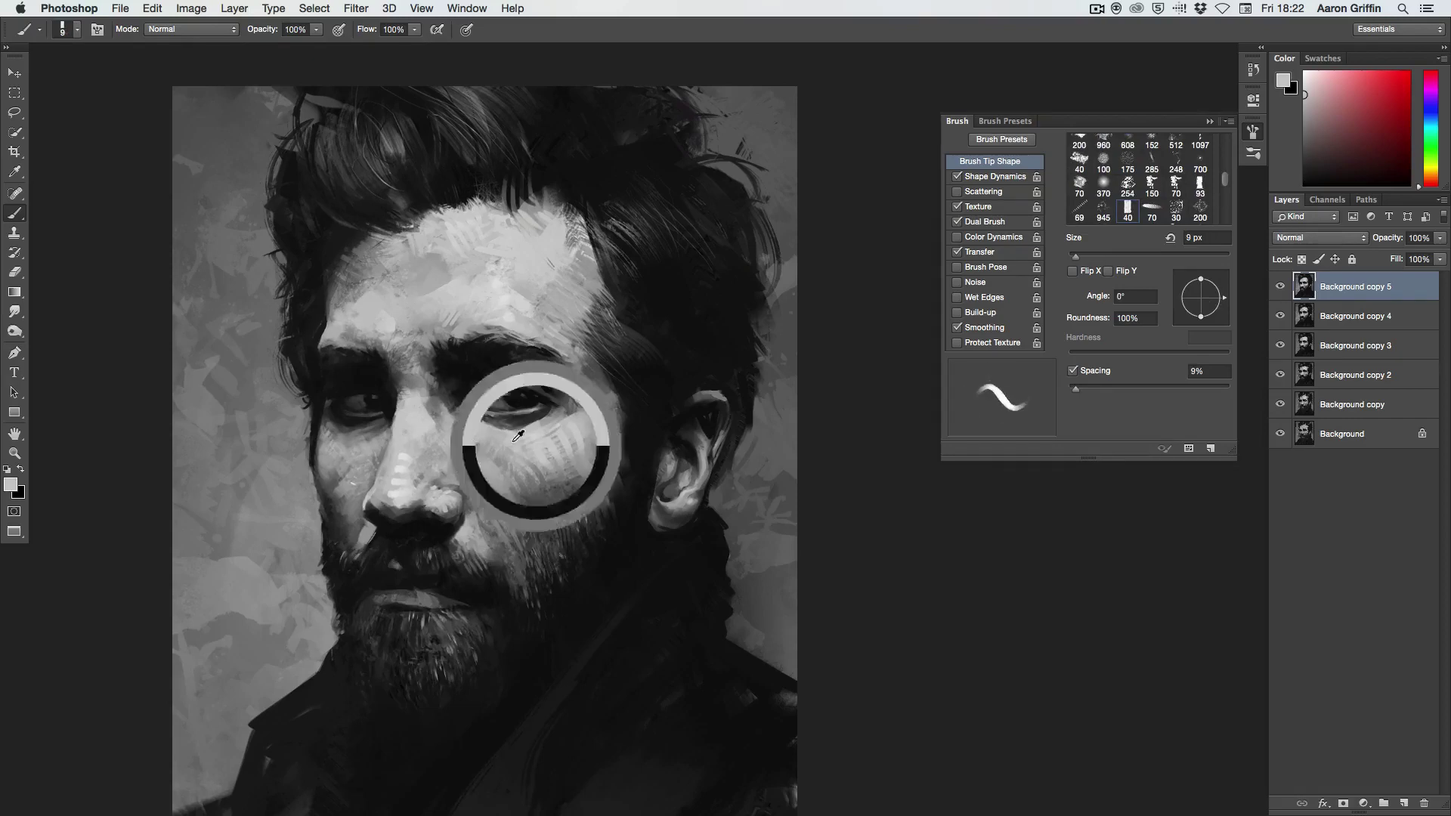
pyautogui.press(']')
pyautogui.press(']')
pyautogui.press(']')
pyautogui.keyDown('alt'); pyautogui.click(506, 503); pyautogui.keyUp('alt')
pyautogui.rightClick(572, 590)
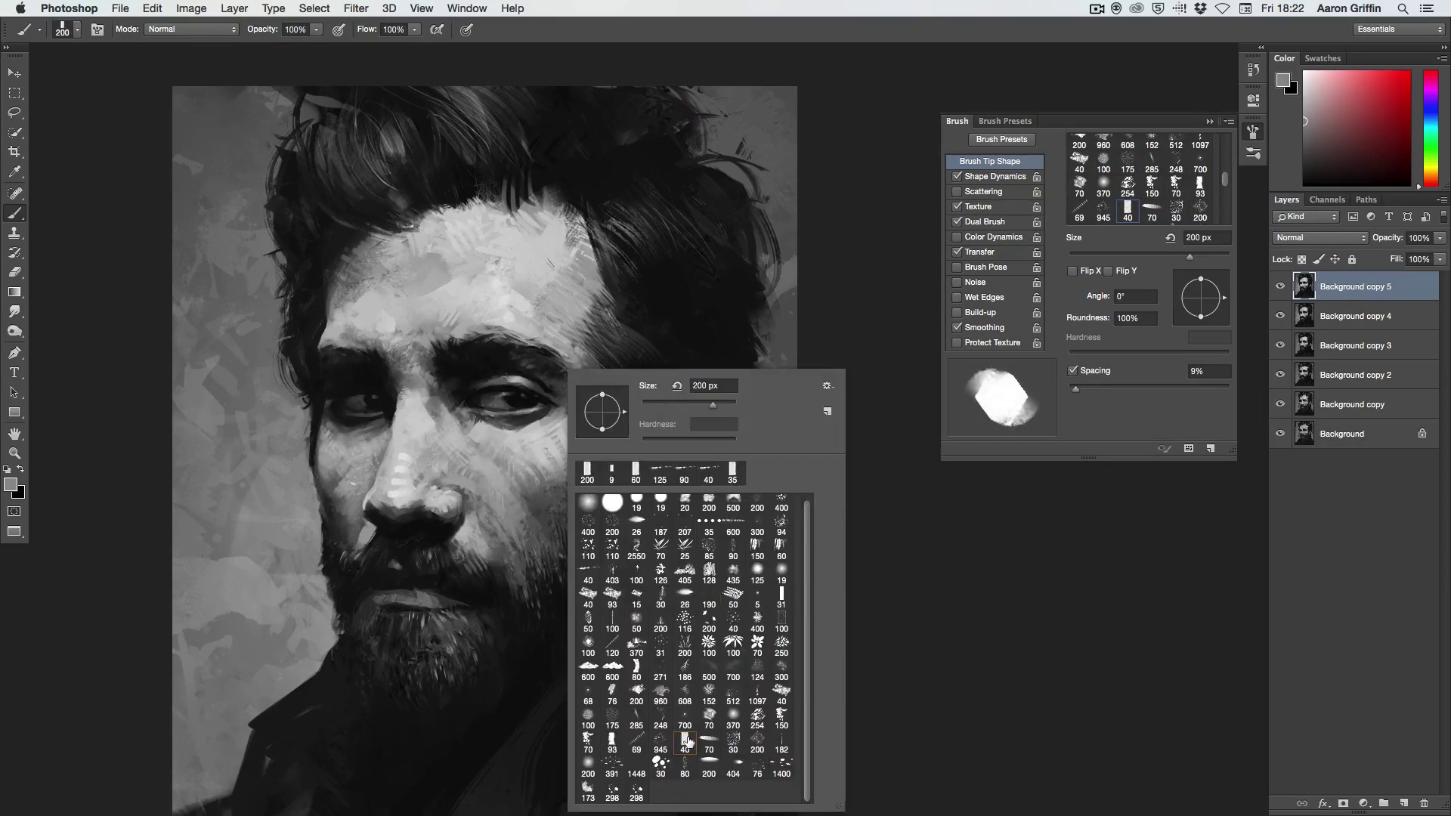
pyautogui.doubleClick(655, 601)
# Step: Add black and darker face tones with angled 41 px and round 27 px tips
pyautogui.rightClick(394, 420)
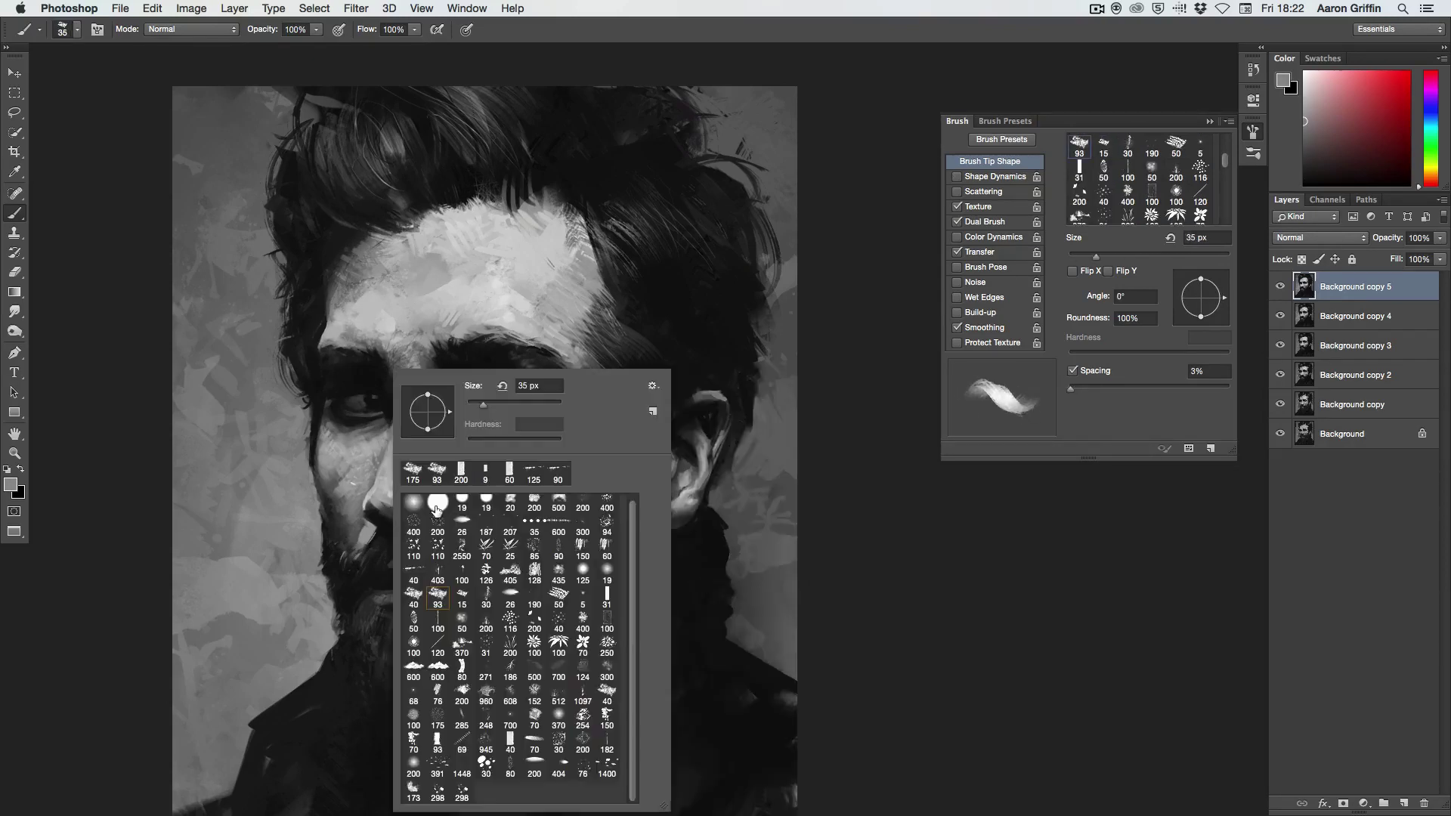
pyautogui.doubleClick(454, 529)
pyautogui.keyDown('alt'); pyautogui.click(483, 374); pyautogui.keyUp('alt')
pyautogui.rightClick(483, 369)
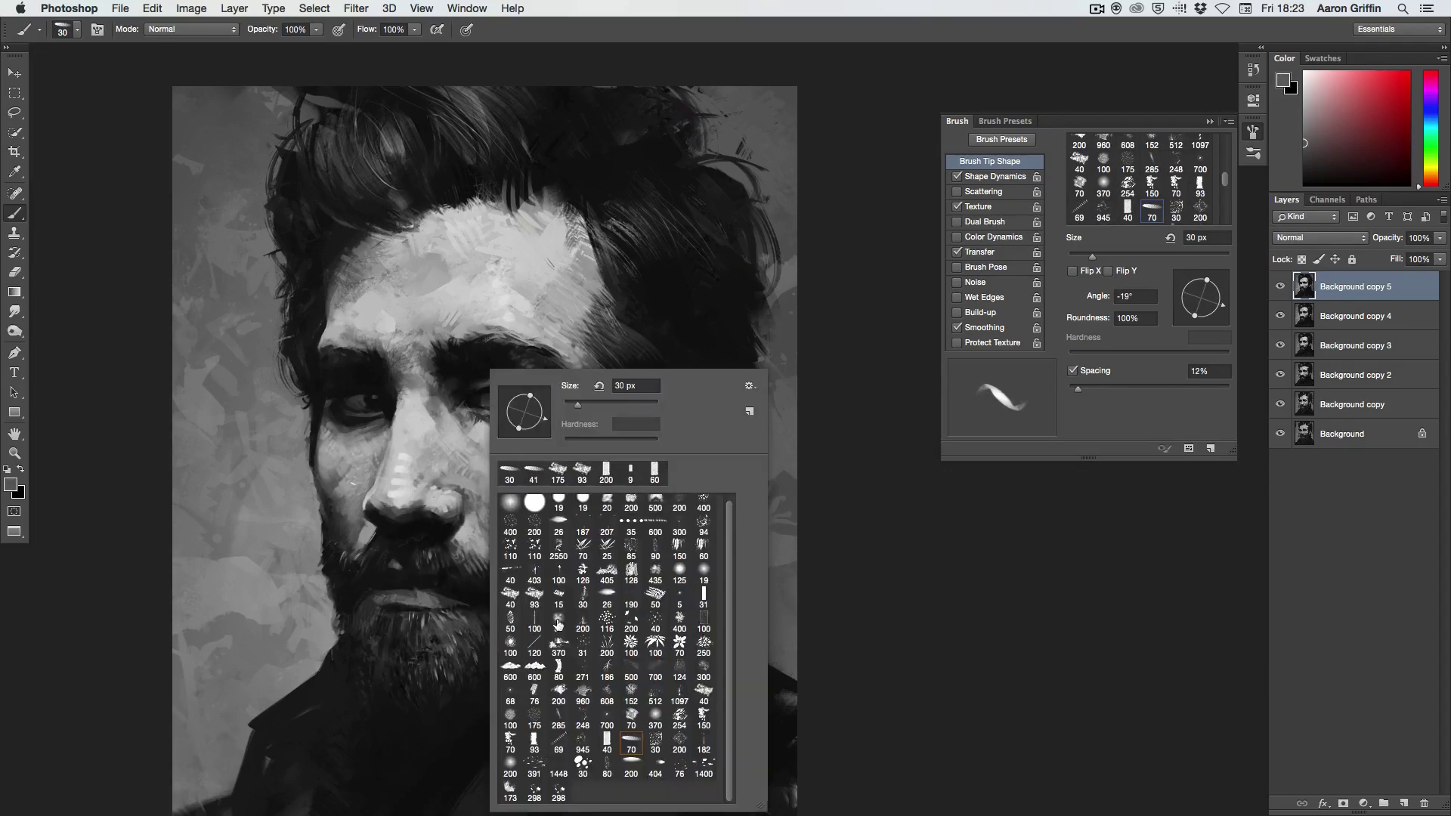
pyautogui.doubleClick(529, 483)
pyautogui.press(']')
pyautogui.press(']')
pyautogui.keyDown('alt'); pyautogui.click(586, 297); pyautogui.keyUp('alt')
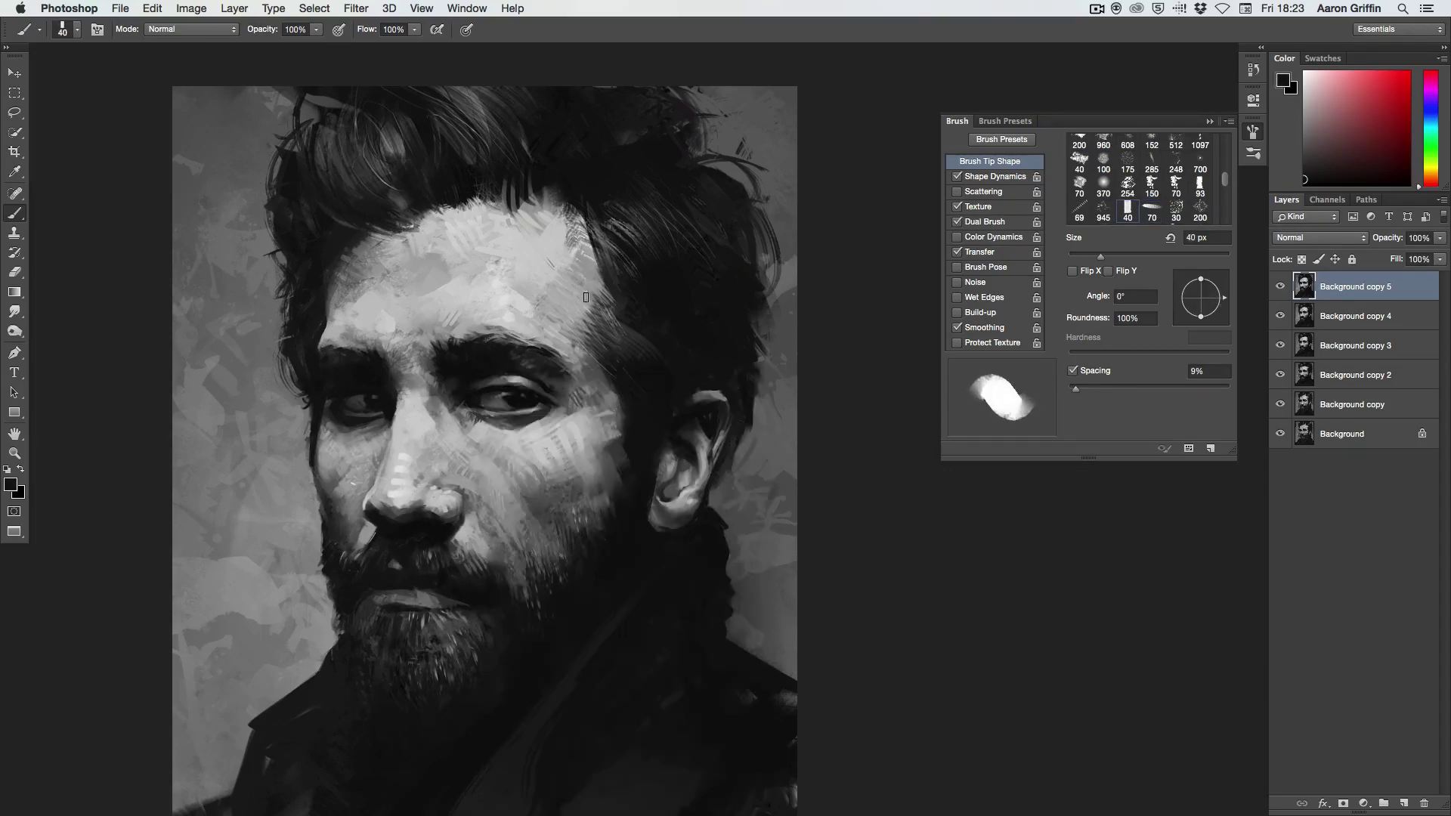
pyautogui.press(']')
pyautogui.press(']')
pyautogui.press(']')
pyautogui.press(']')
pyautogui.press(']')
pyautogui.press(']')
# Step: Paint light grey on the forehead with a feathery 40 px tip and an 8 px oval tip
pyautogui.keyDown('alt'); pyautogui.click(589, 332); pyautogui.keyUp('alt')
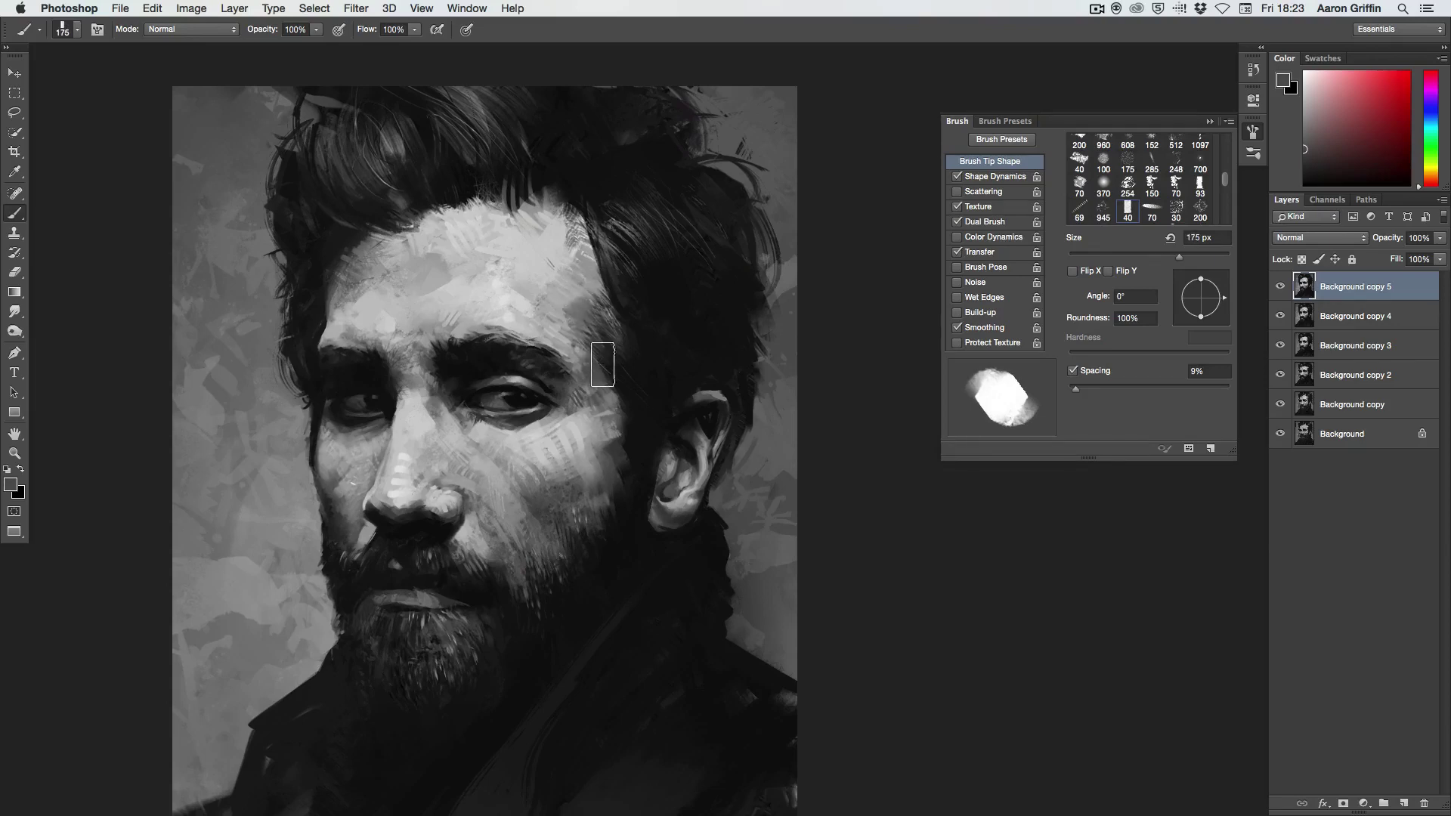
pyautogui.rightClick(598, 286)
pyautogui.doubleClick(626, 347)
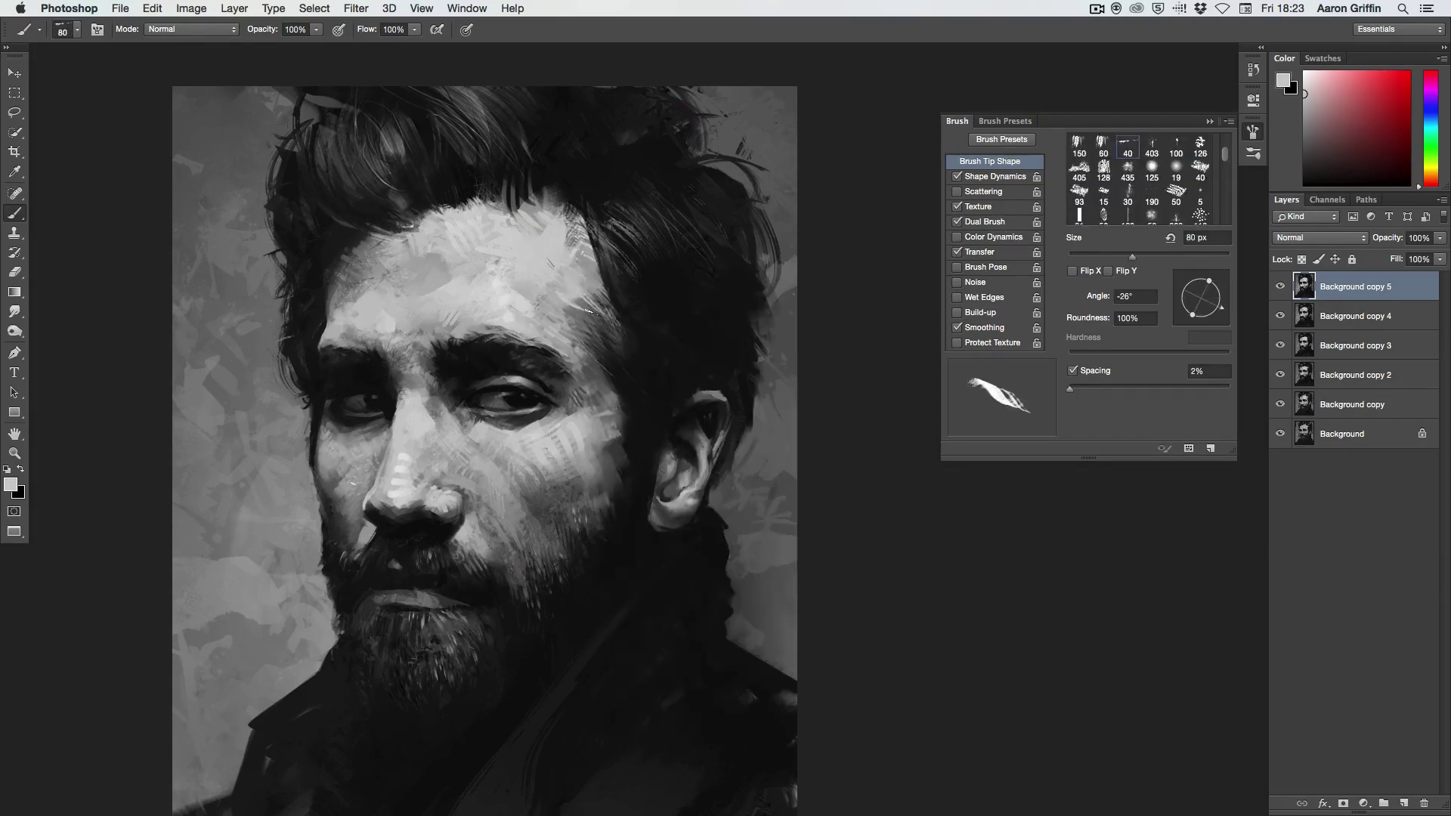
pyautogui.rightClick(588, 310)
pyautogui.doubleClick(673, 398)
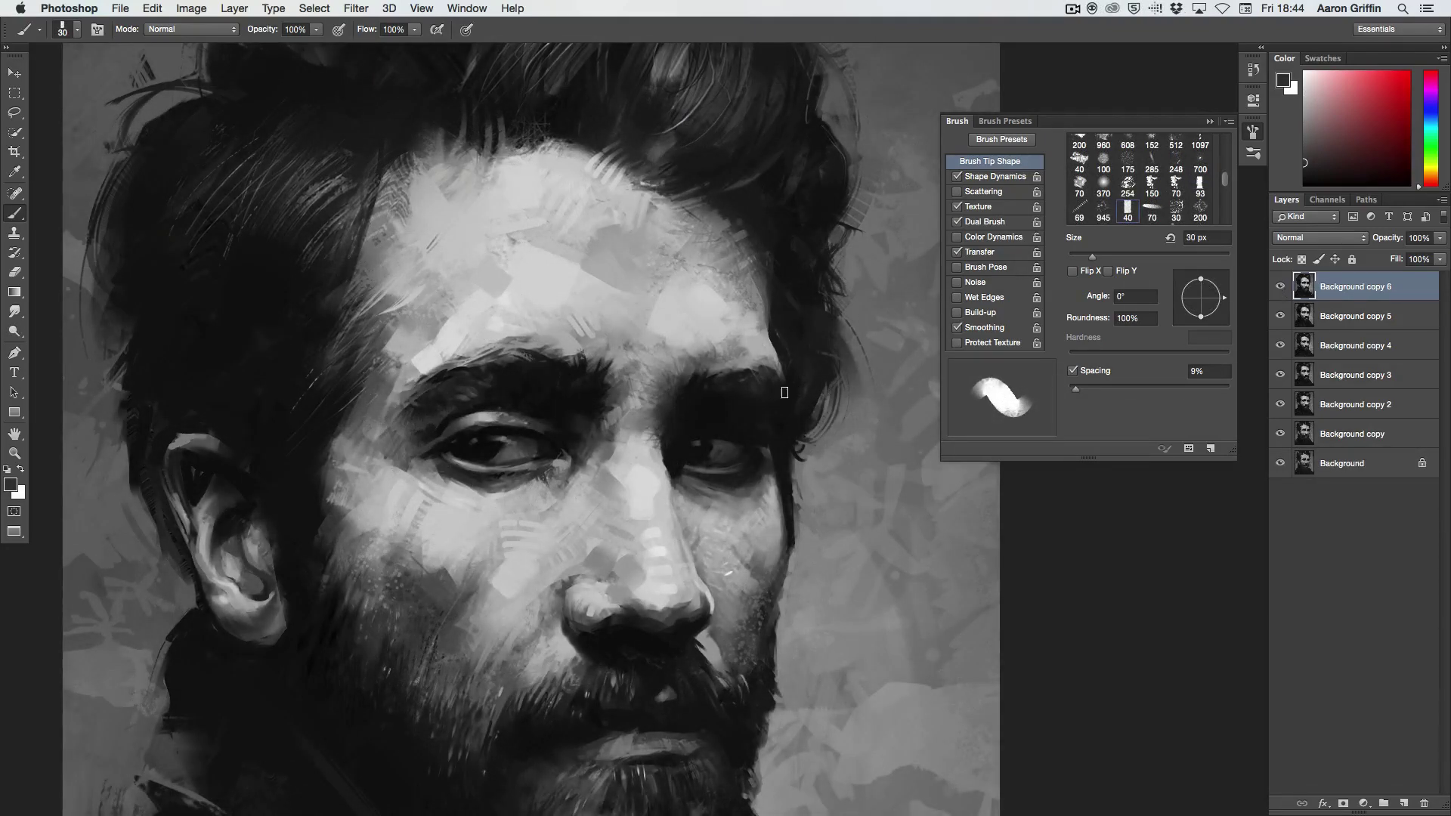
# Step: Touch up the eye area with light grey at 10 px, then add an empty Layer 1 on top
pyautogui.press('[')
pyautogui.press('[')
pyautogui.press('[')
pyautogui.press('[')
pyautogui.keyDown('alt'); pyautogui.click(497, 469); pyautogui.keyUp('alt')
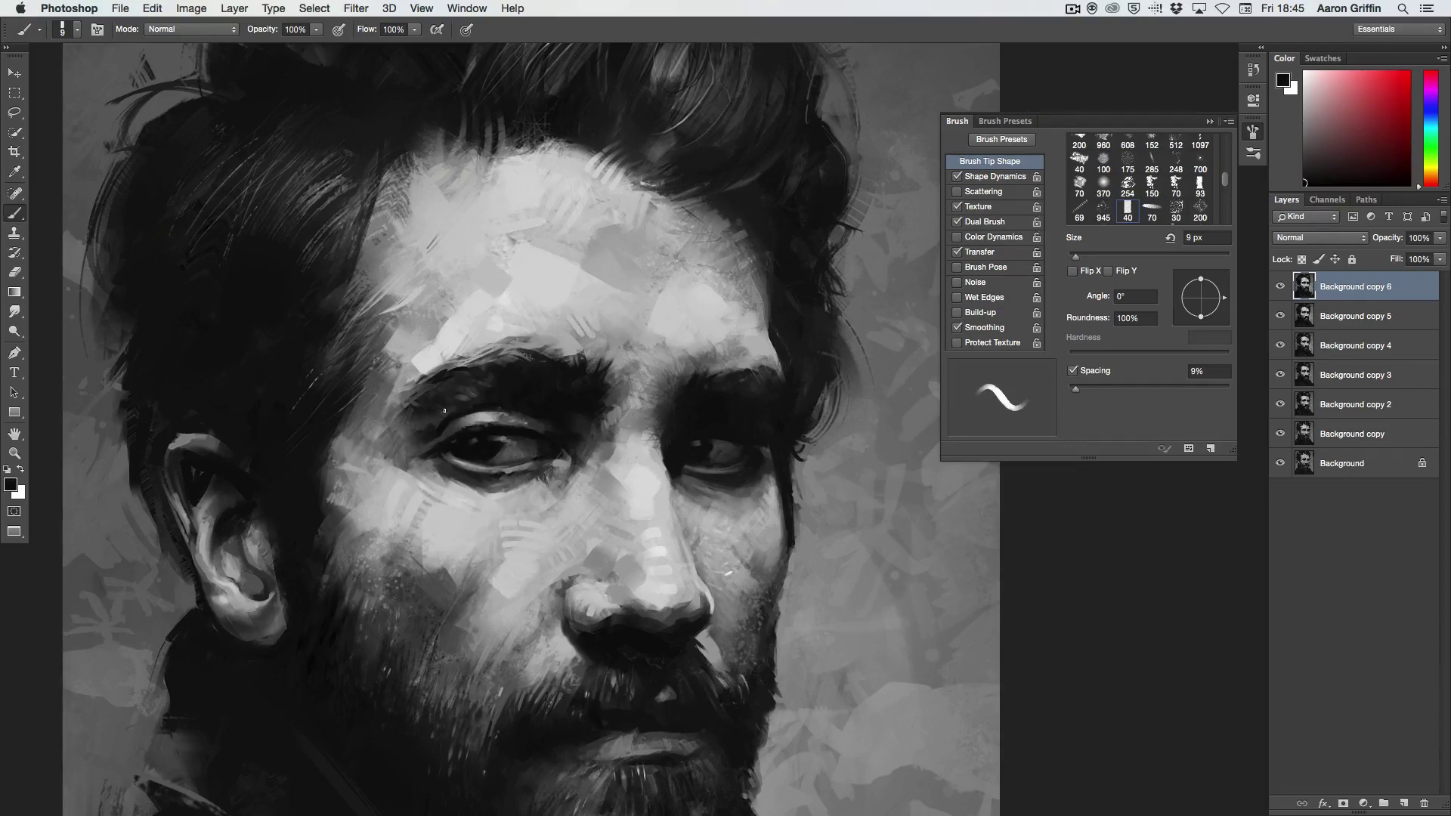
pyautogui.press('e')
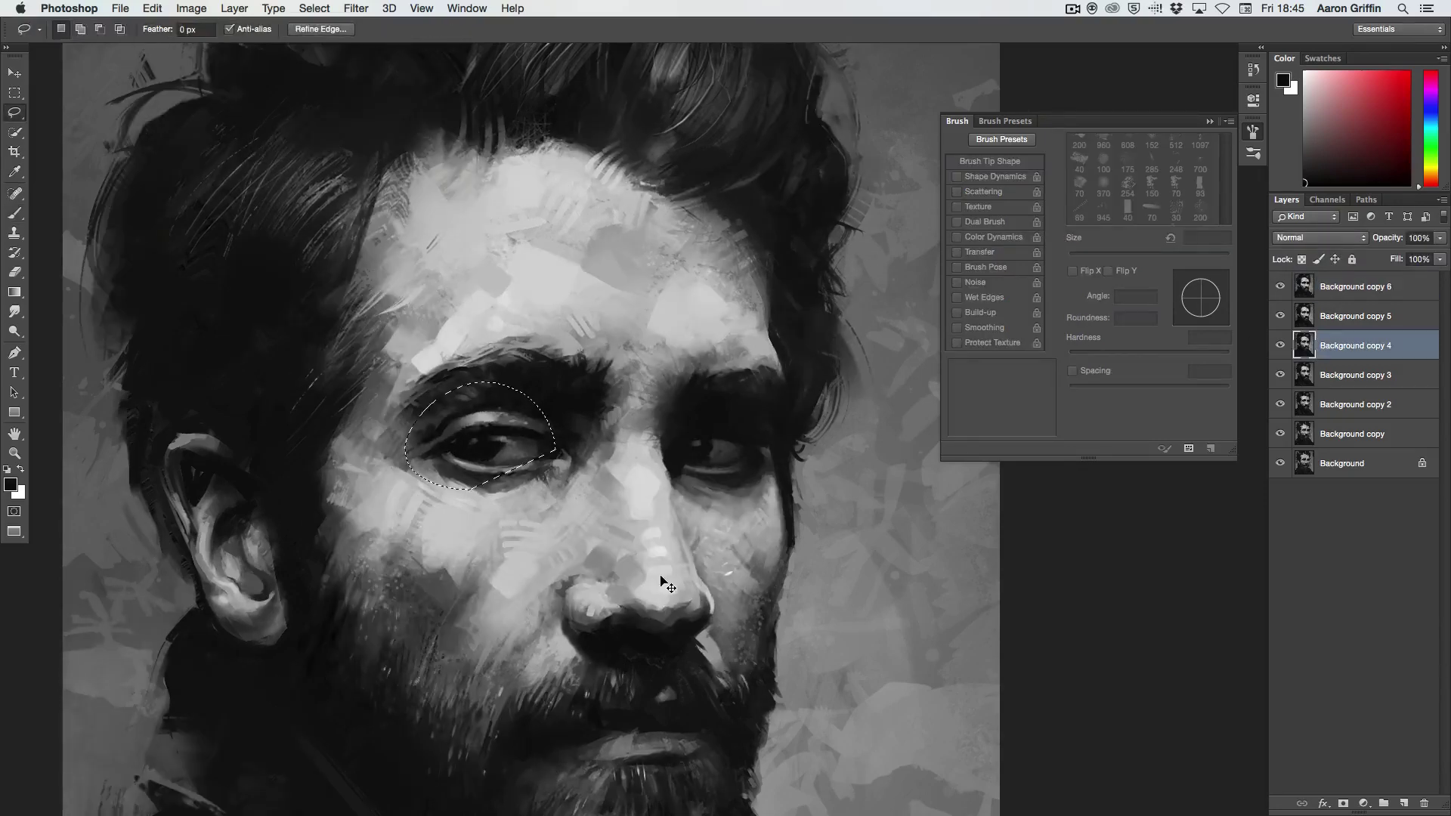
pyautogui.hotkey('ctrl', 'shift', 'alt', 'n')
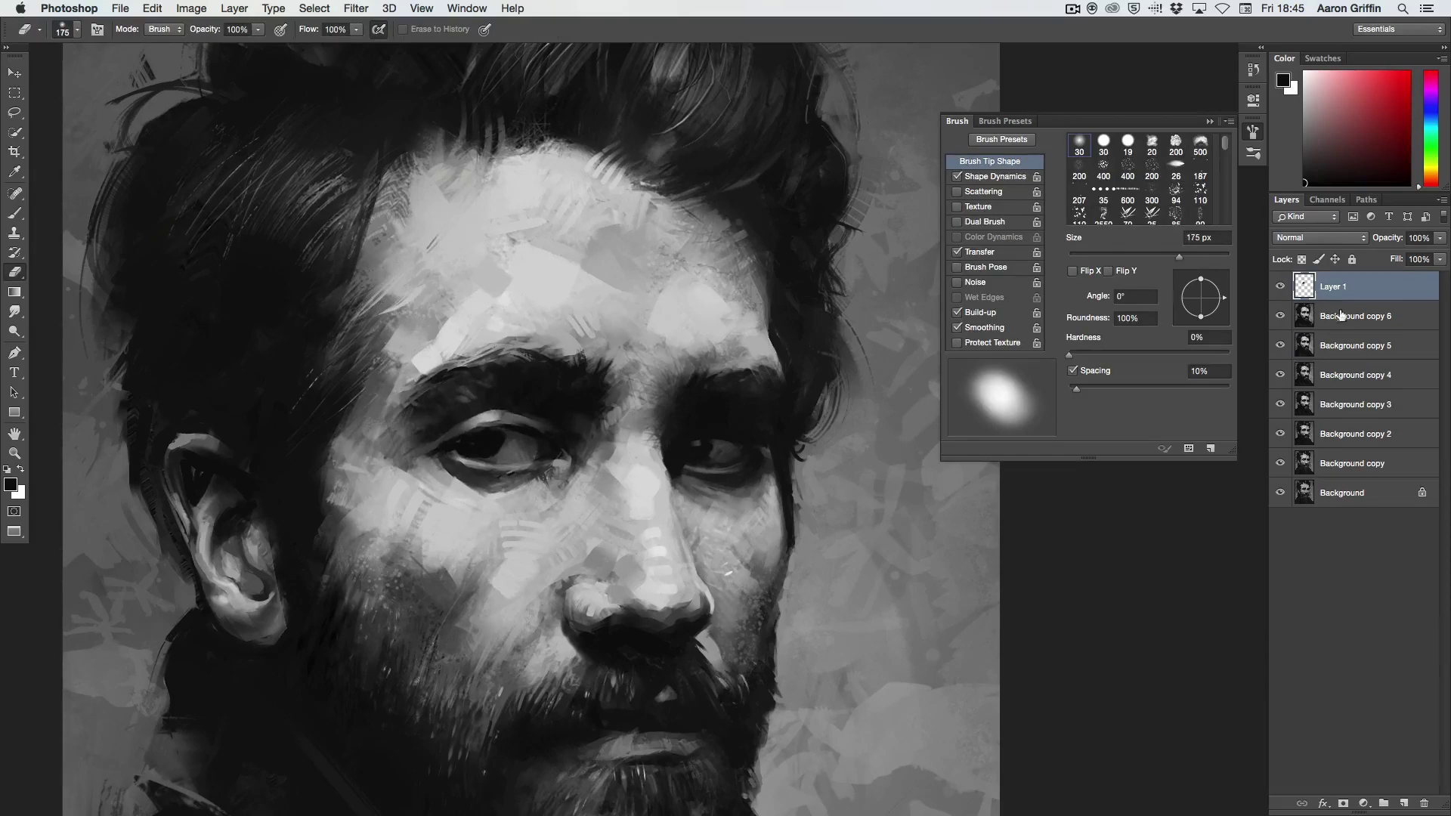